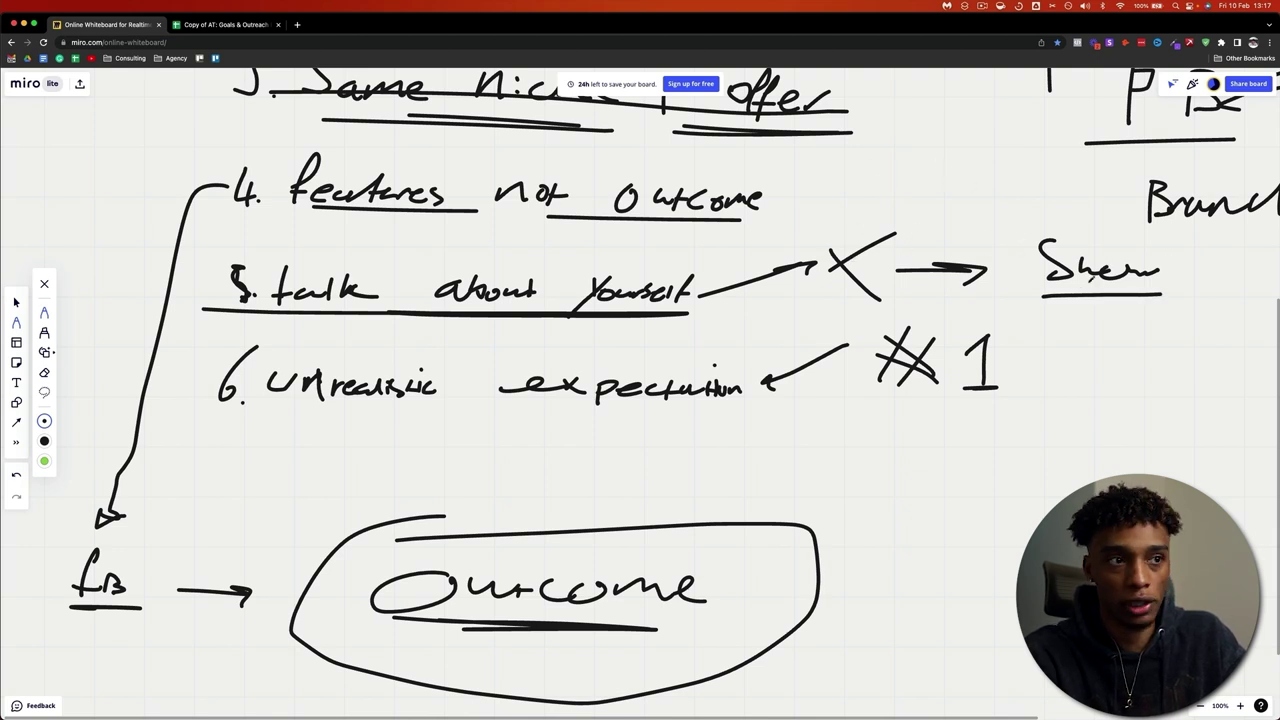
Underline point 6, "Unrealistic expectation", and draw a long diagonal arrow from beneath it towards the empty area beyond the circled "Outcome"
left_click_drag(284, 409, 886, 402)
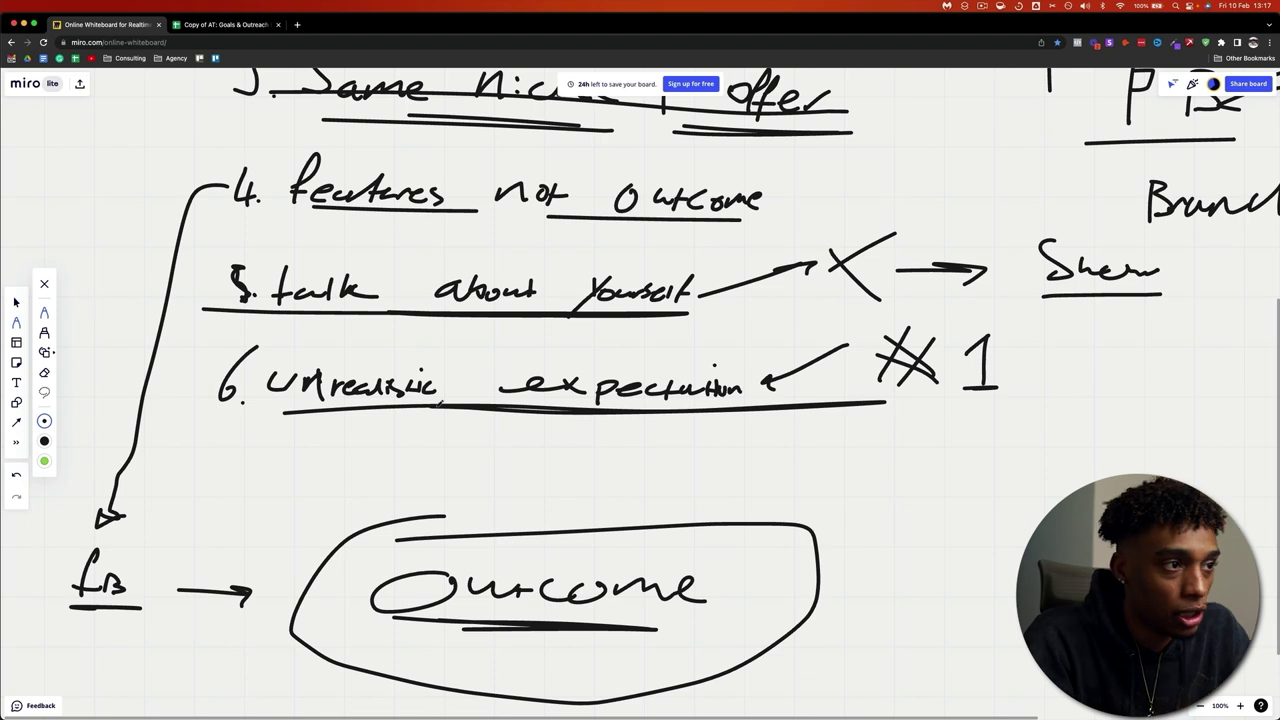
scroll(517, 343, "down", 5)
scroll(517, 343, "right", 3)
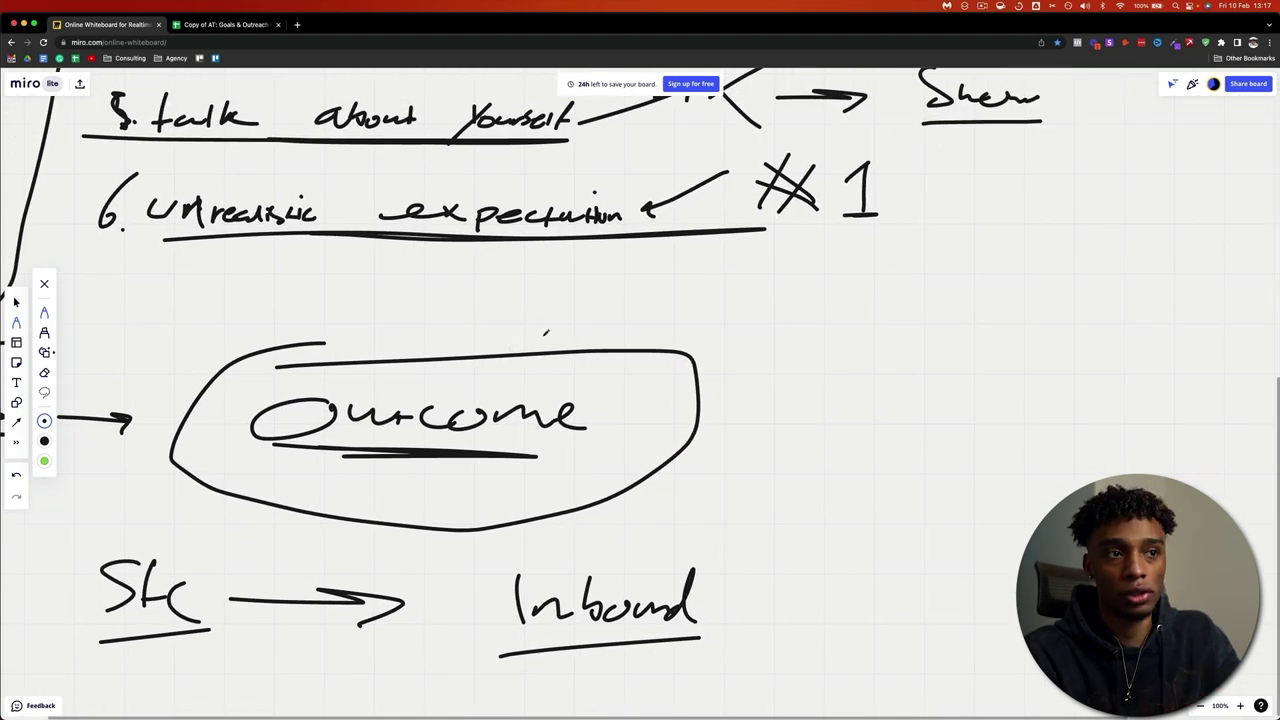
mouse_move(674, 264)
left_mouse_down()
mouse_move(908, 430)
mouse_move(883, 470)
left_mouse_up()
scroll(820, 450, "right", 5)
scroll(820, 450, "down", 2)
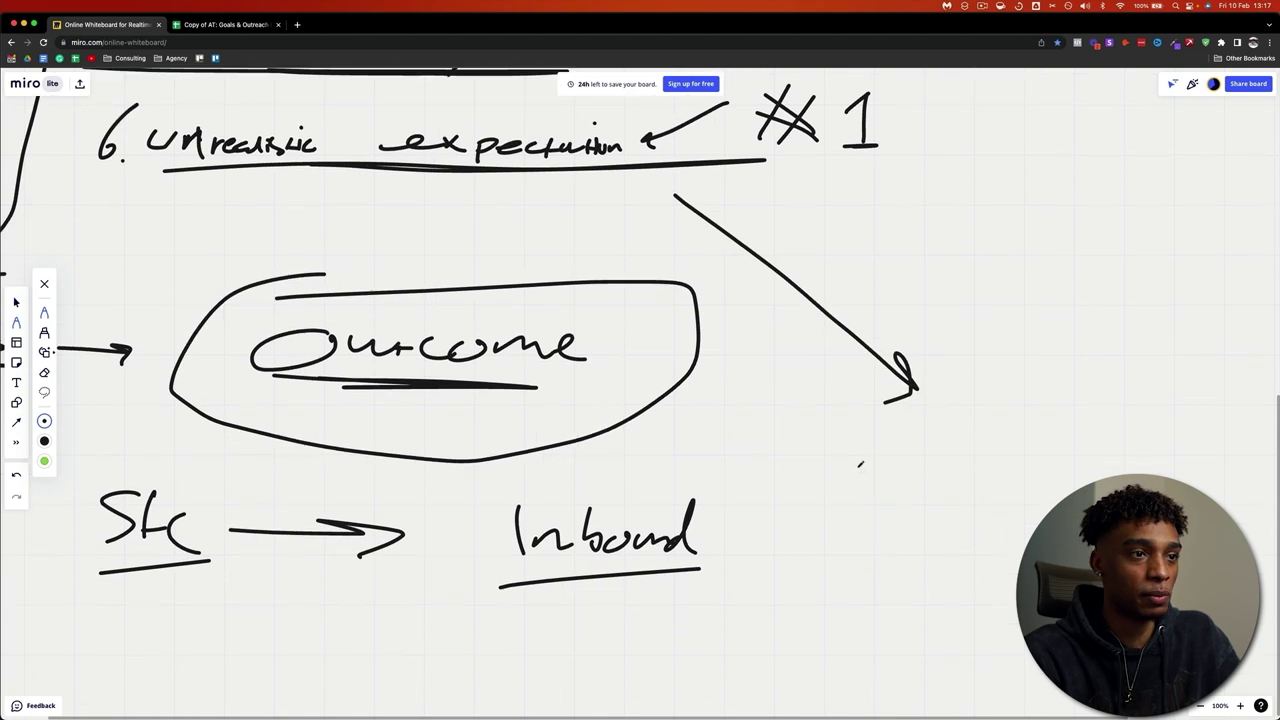
Handwrite "0 – 10k 24" at the tip of the diagonal arrow, underline the whole line and underline the 24 separately
scroll(729, 429, "down", 3)
mouse_move(628, 210)
left_mouse_down()
mouse_move(585, 298)
mouse_move(630, 210)
left_mouse_up()
mouse_move(713, 260)
left_mouse_down()
mouse_move(774, 260)
mouse_move(809, 323)
left_mouse_up()
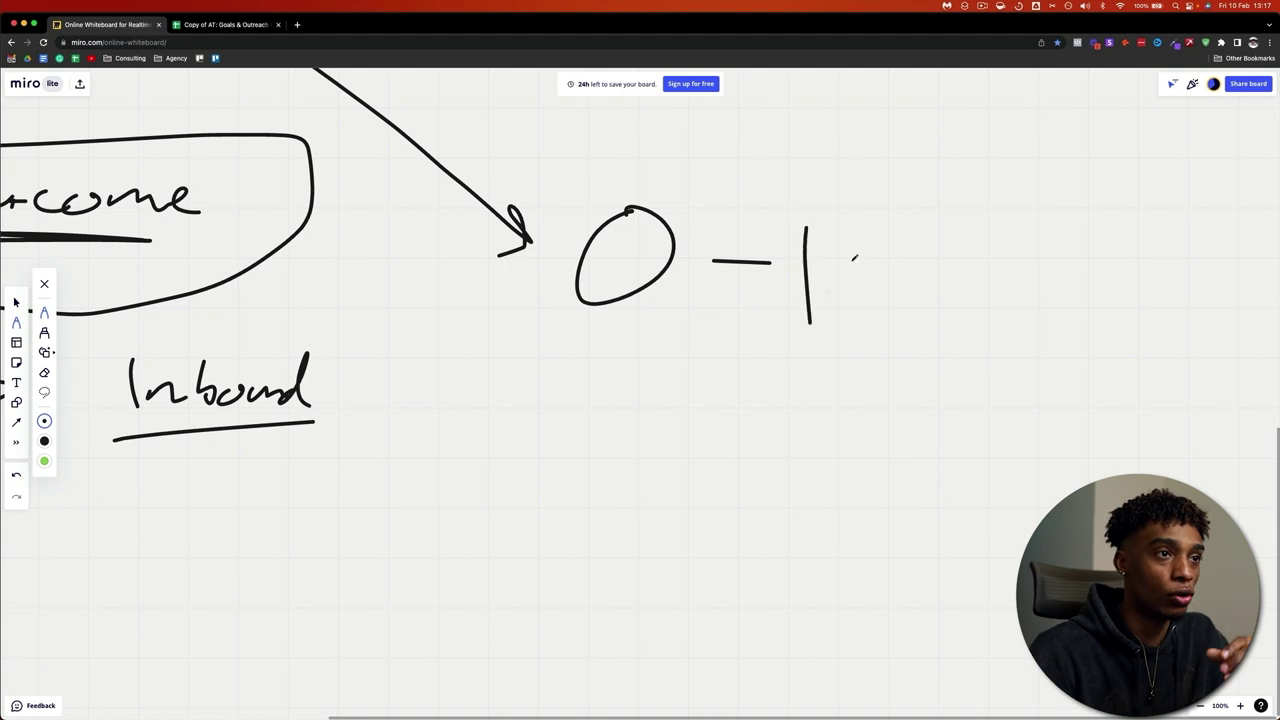
left_click_drag(846, 231, 850, 236)
left_click_drag(874, 286, 876, 315)
left_click_drag(892, 288, 904, 312)
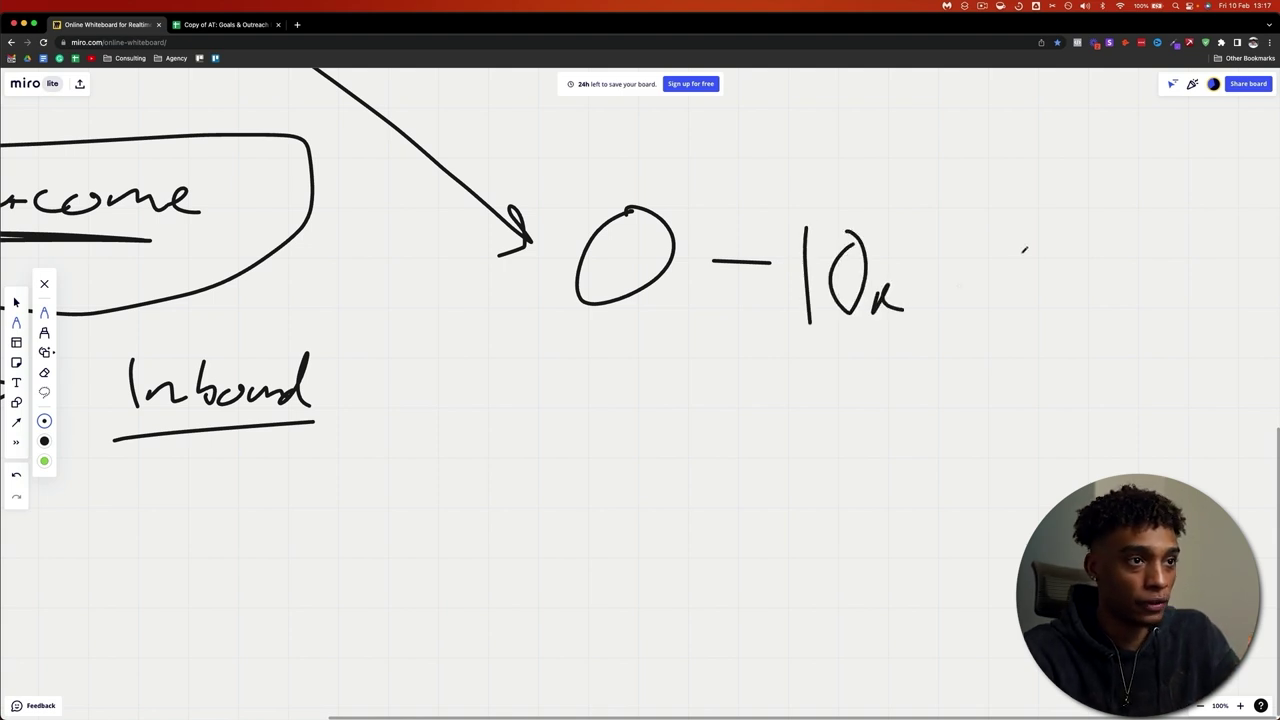
left_click_drag(1016, 244, 1047, 287)
mouse_move(1075, 242)
left_mouse_down()
mouse_move(1102, 276)
mouse_move(1080, 307)
left_mouse_up()
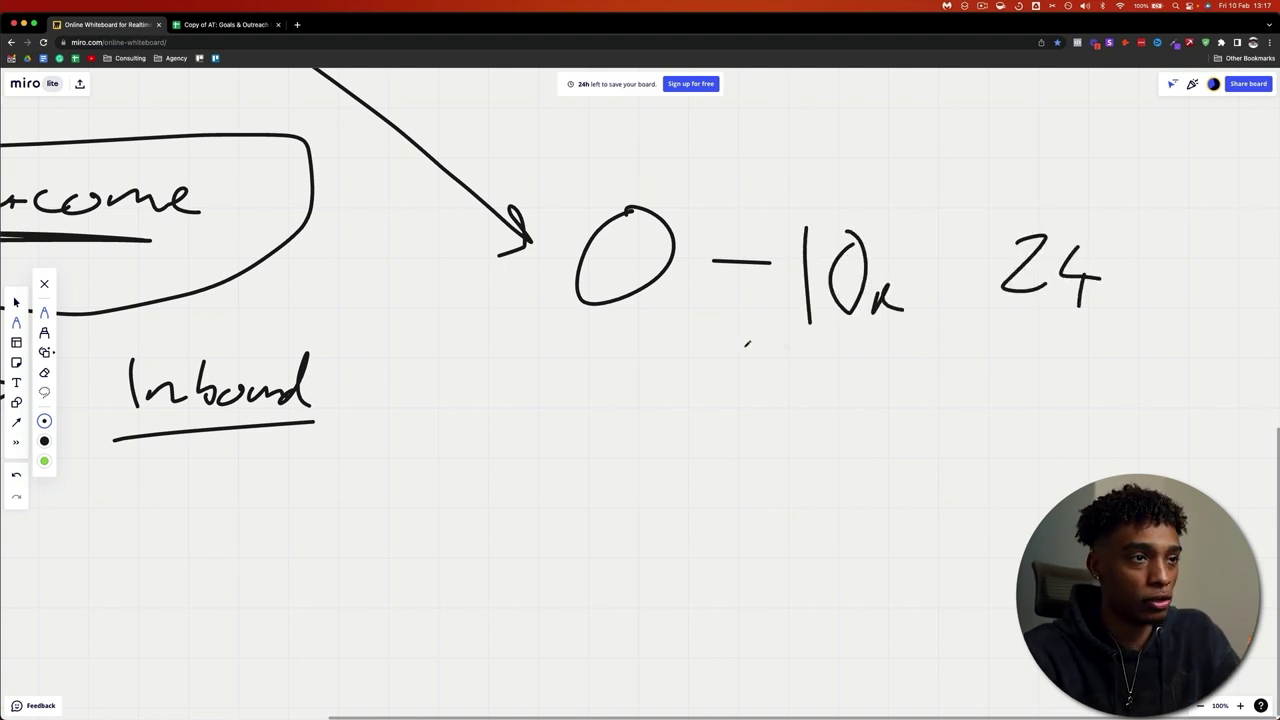
left_click_drag(636, 344, 1116, 361)
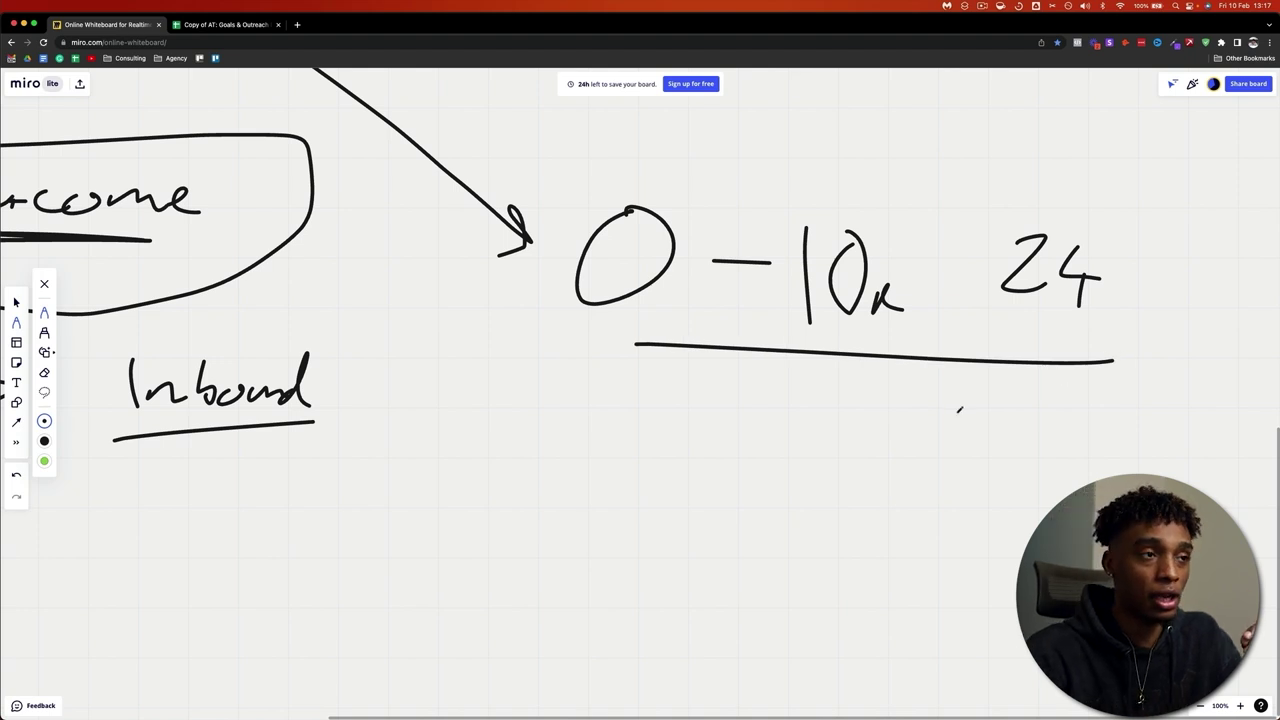
scroll(957, 408, "down", 2)
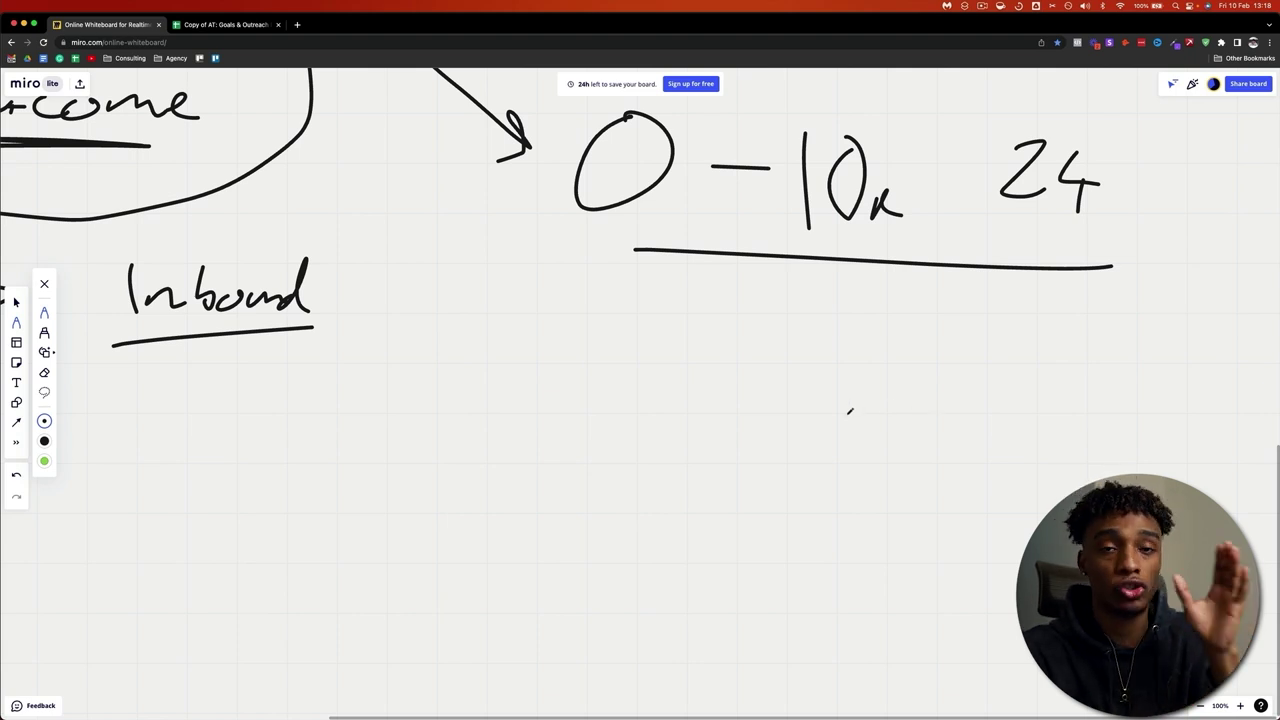
left_click_drag(1002, 222, 1110, 224)
Handwrite "Sac" beneath the underlined "0 – 10k 24", and below it "$$" with an arrow leading to "Del"
mouse_move(578, 327)
left_mouse_down()
mouse_move(620, 336)
mouse_move(568, 372)
left_mouse_up()
mouse_move(644, 350)
left_mouse_down()
mouse_move(626, 370)
mouse_move(680, 366)
left_mouse_up()
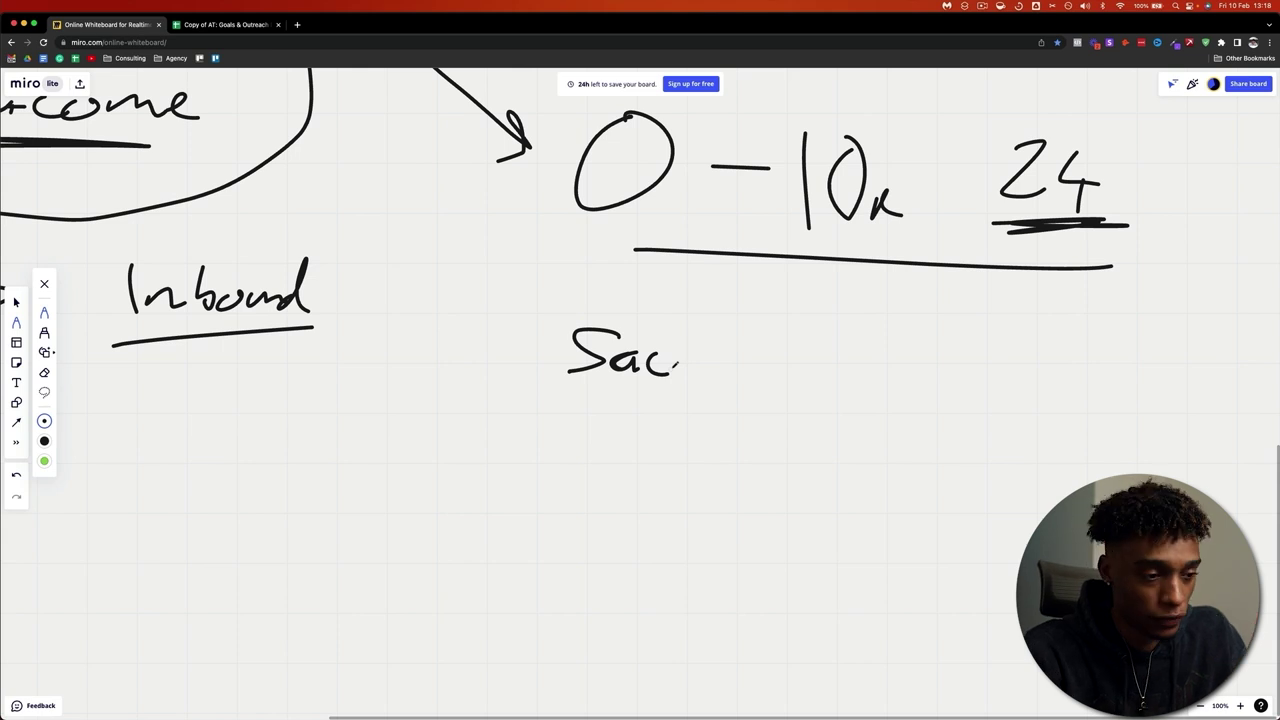
mouse_move(646, 428)
left_mouse_down()
mouse_move(580, 430)
mouse_move(572, 482)
left_mouse_up()
left_click_drag(607, 394, 592, 500)
mouse_move(684, 434)
left_mouse_down()
mouse_move(664, 442)
mouse_move(660, 486)
left_mouse_up()
mouse_move(668, 440)
left_mouse_down()
mouse_move(666, 504)
mouse_move(810, 486)
left_mouse_up()
mouse_move(898, 434)
left_mouse_down()
mouse_move(896, 482)
mouse_move(952, 480)
left_mouse_up()
mouse_move(978, 442)
left_mouse_down()
mouse_move(984, 477)
mouse_move(994, 464)
left_mouse_up()
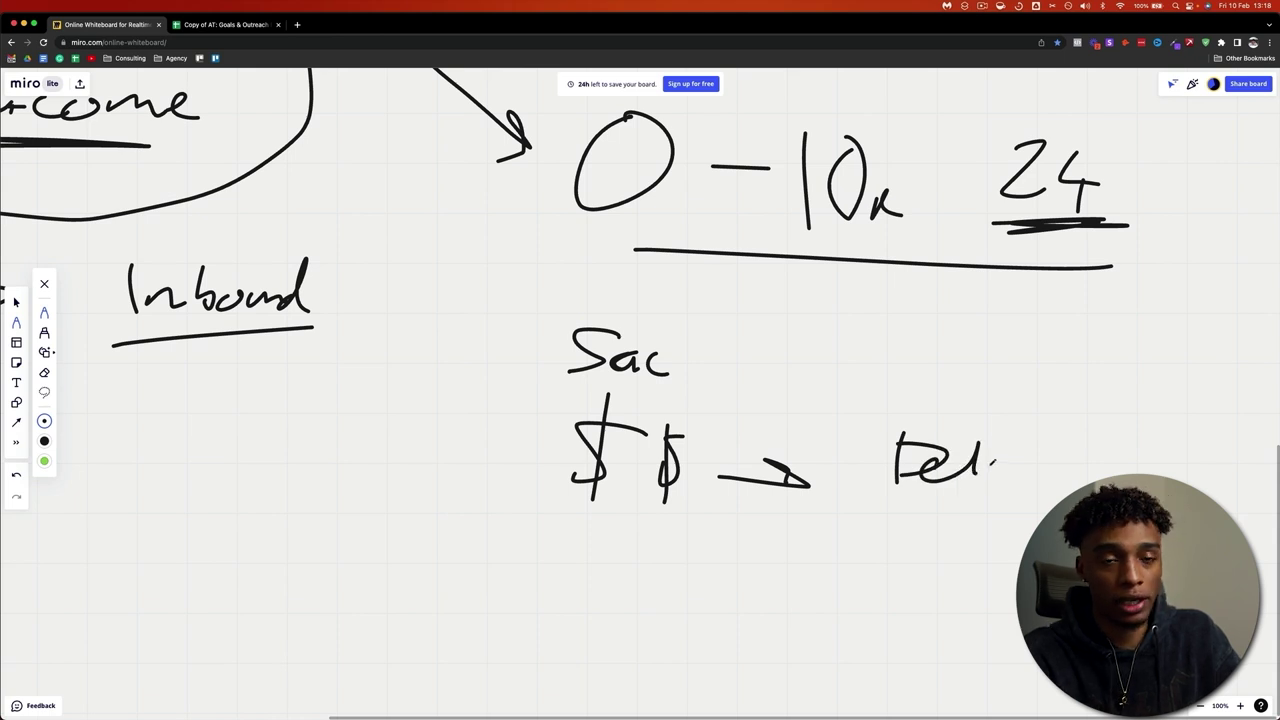
Return to the numbered list and underline the "#1" beside point 6, "Unrealistic expectation"
scroll(994, 463, "up", 10)
scroll(994, 463, "left", 10)
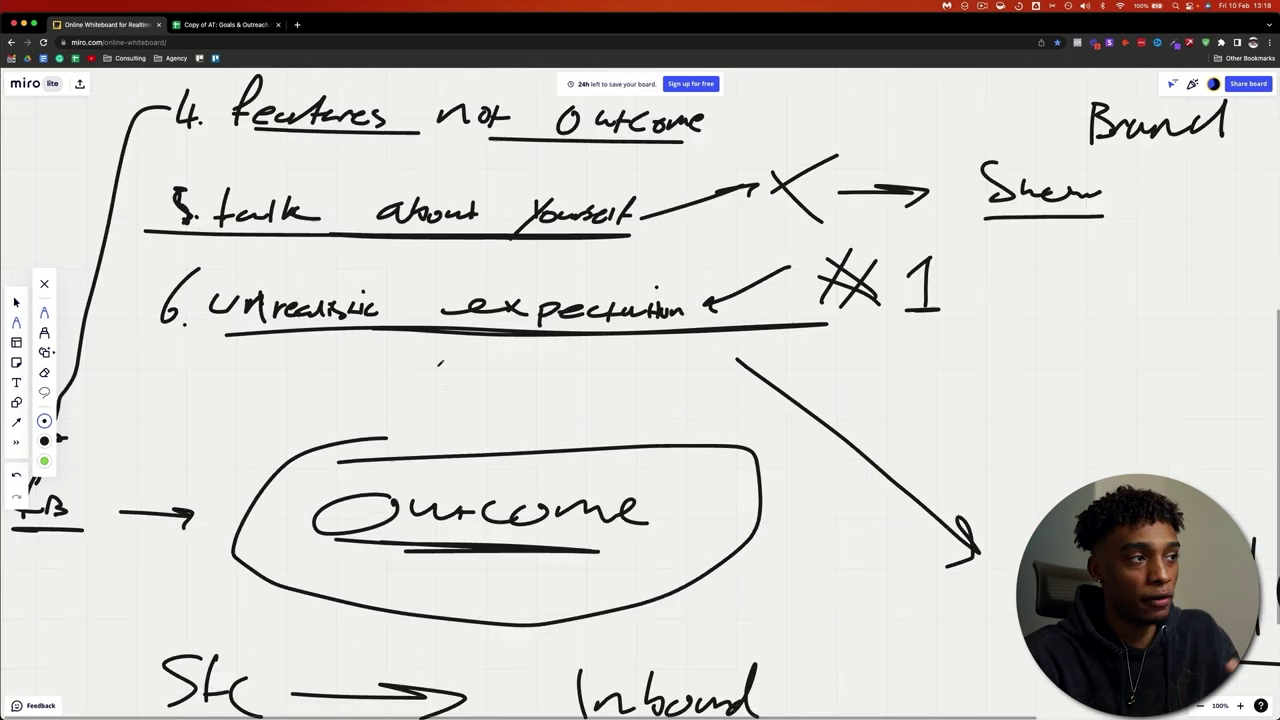
left_click_drag(828, 322, 955, 322)
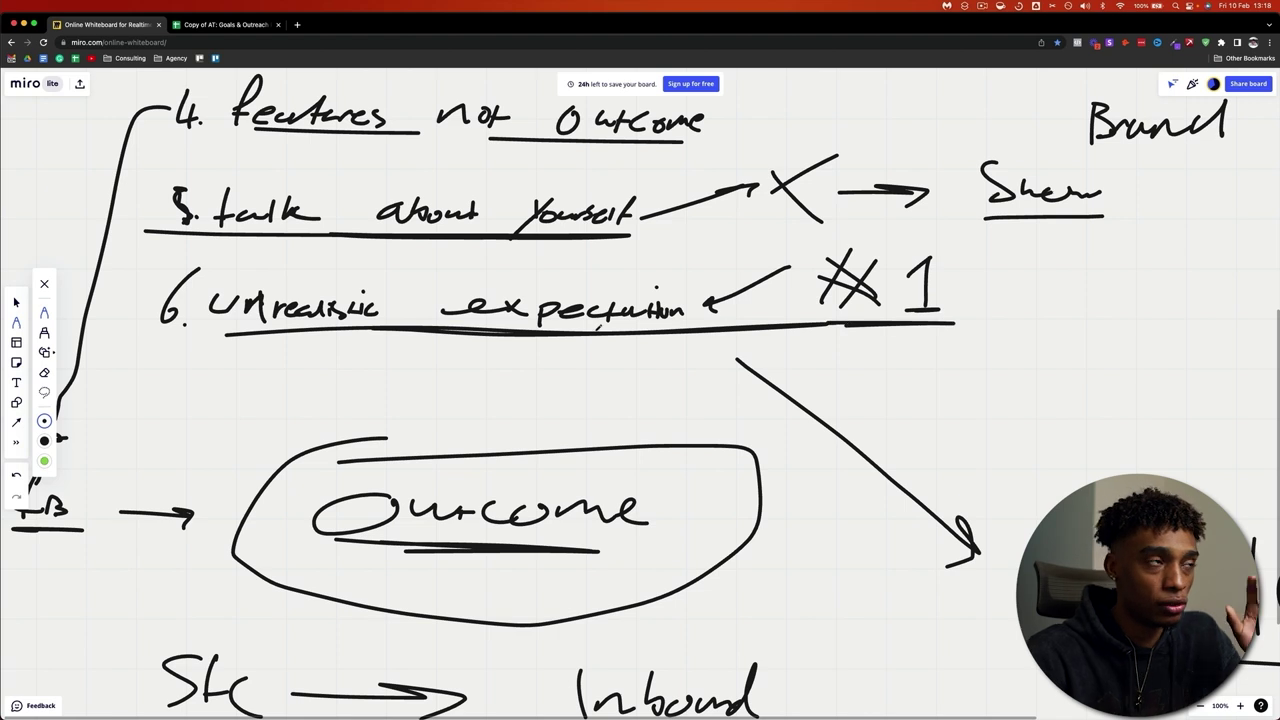
Switch to the Goals & Outreach Reverse Engineering spreadsheet in Google Sheets, enlarge the page and examine the sheet title and Today's date entry
left_click(222, 24)
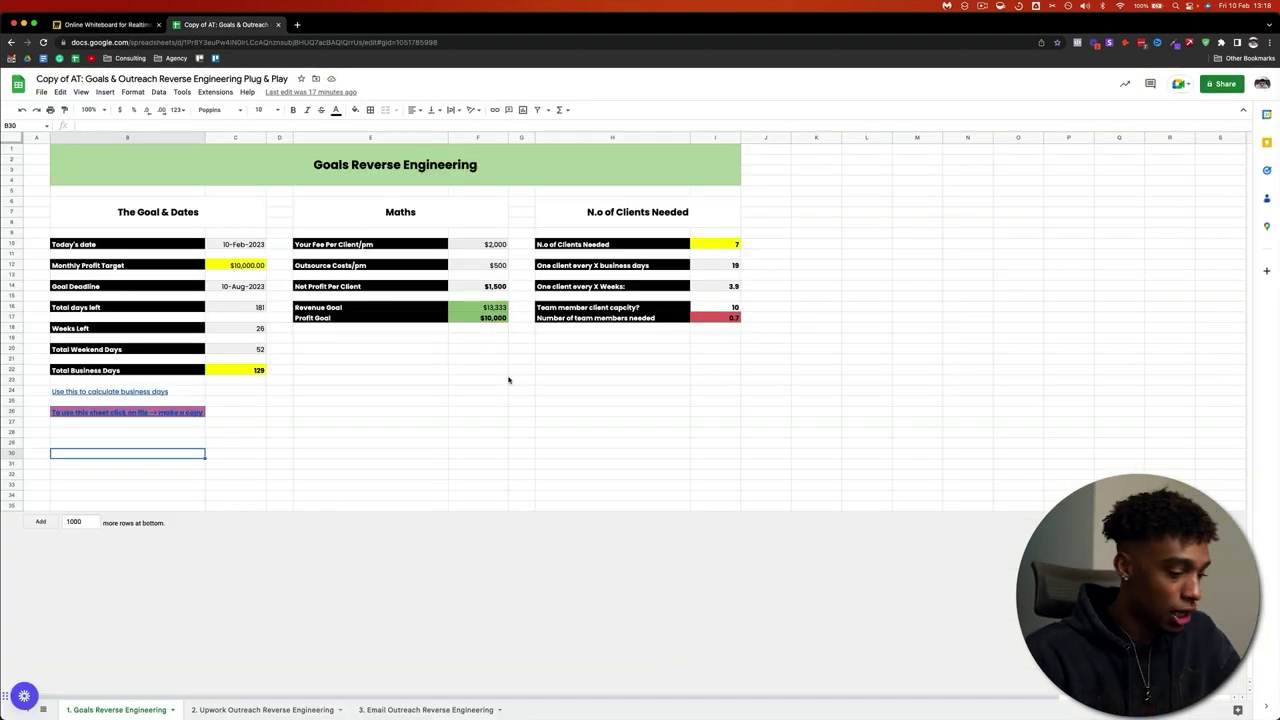
key("super+equal")
key("super+equal")
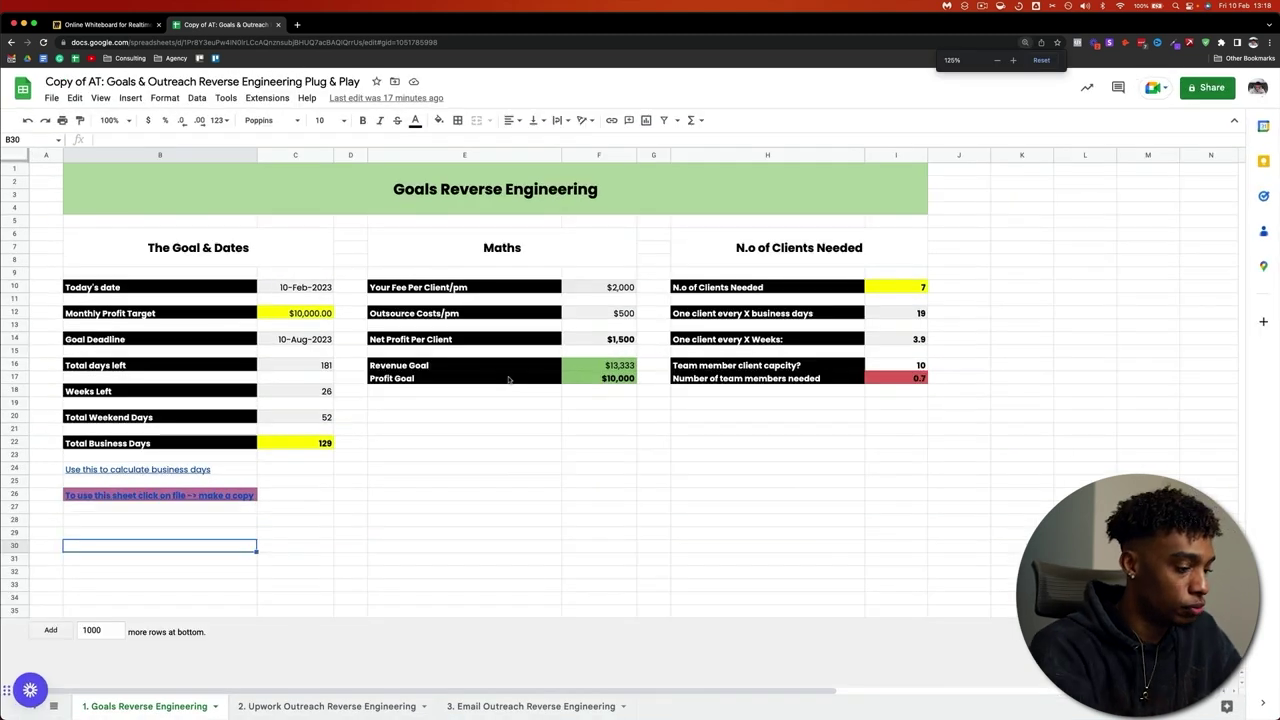
key("super+equal")
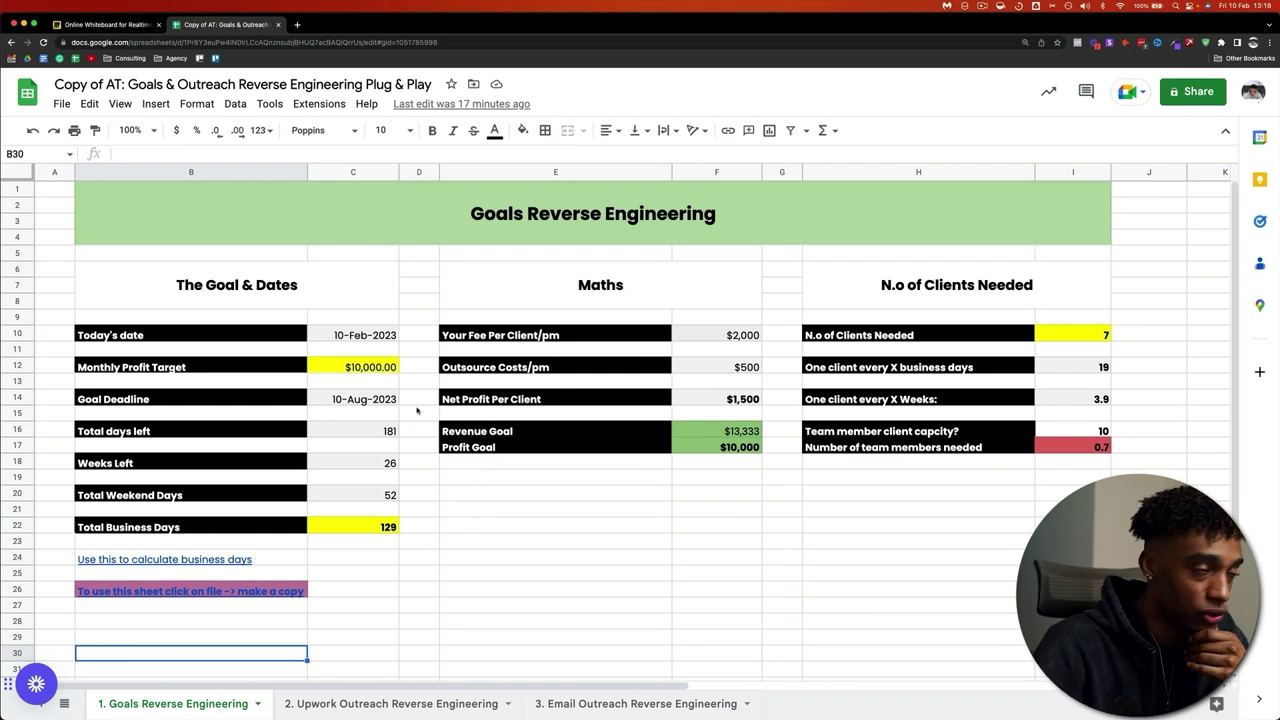
left_click(590, 217)
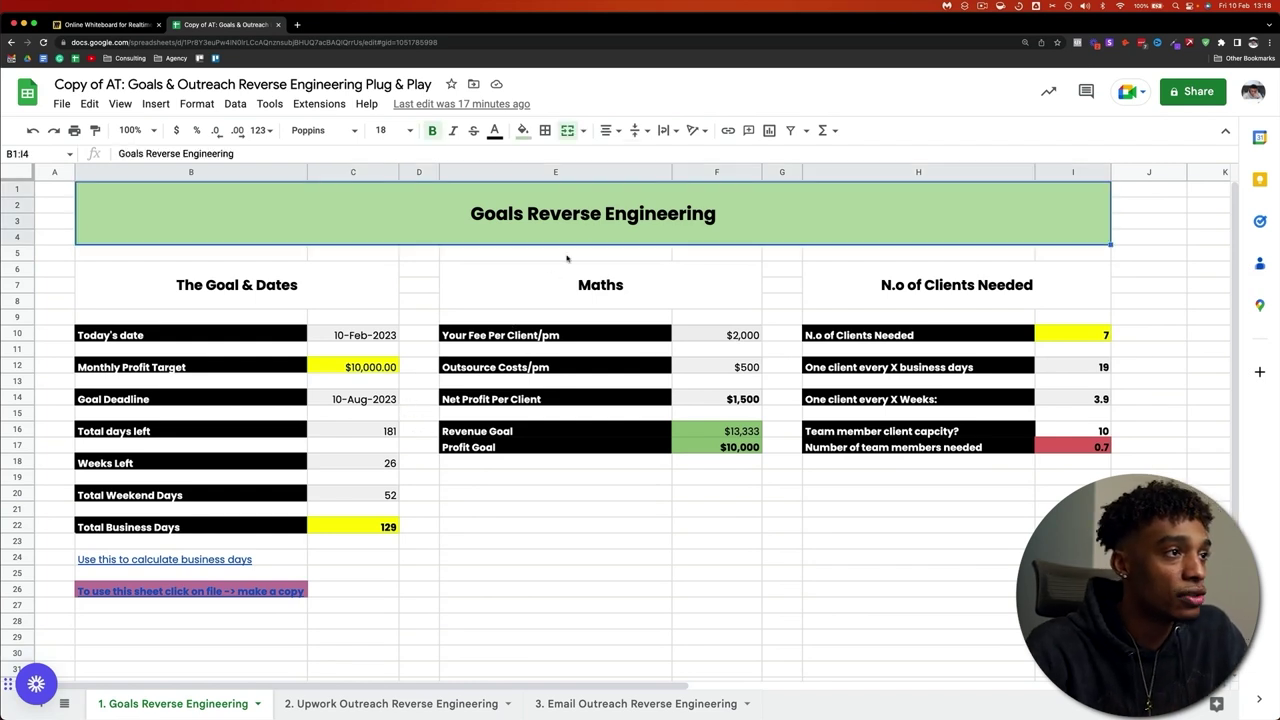
left_click(502, 512)
left_click(350, 337)
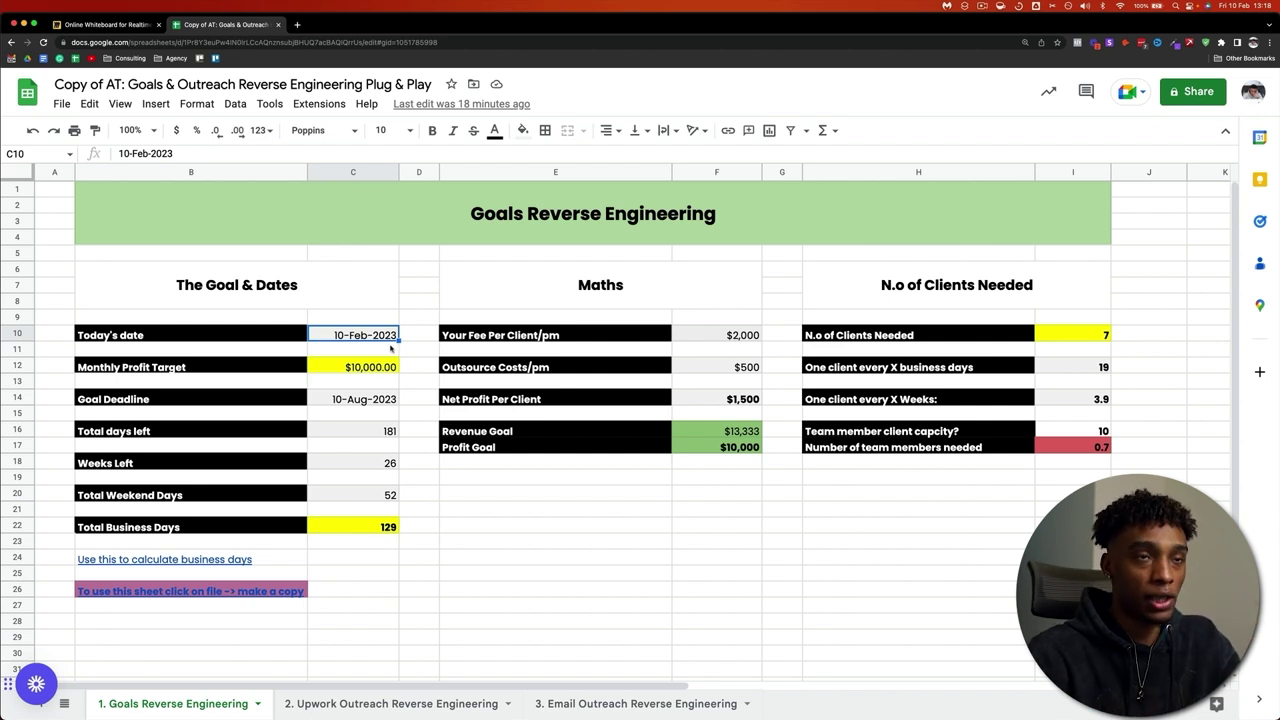
double_click(375, 338)
left_click(389, 412)
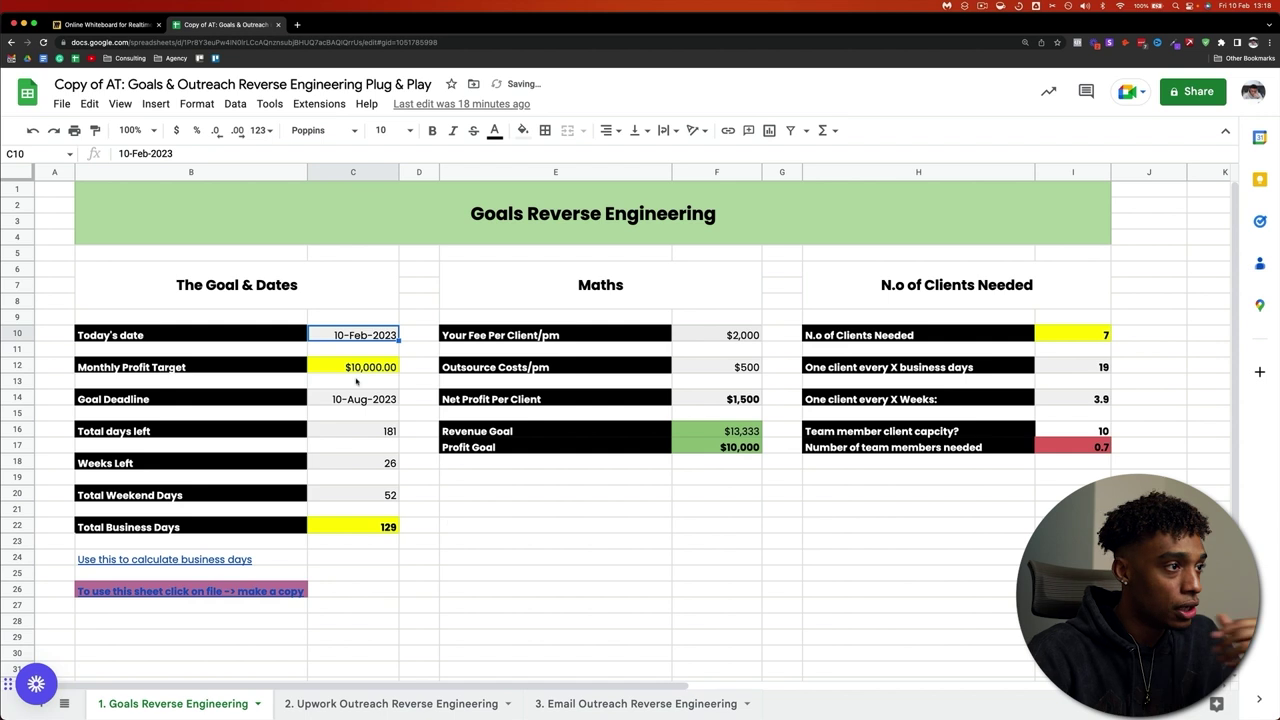
Try a Monthly Profit Target of 12000 and undo the change
left_click(350, 368)
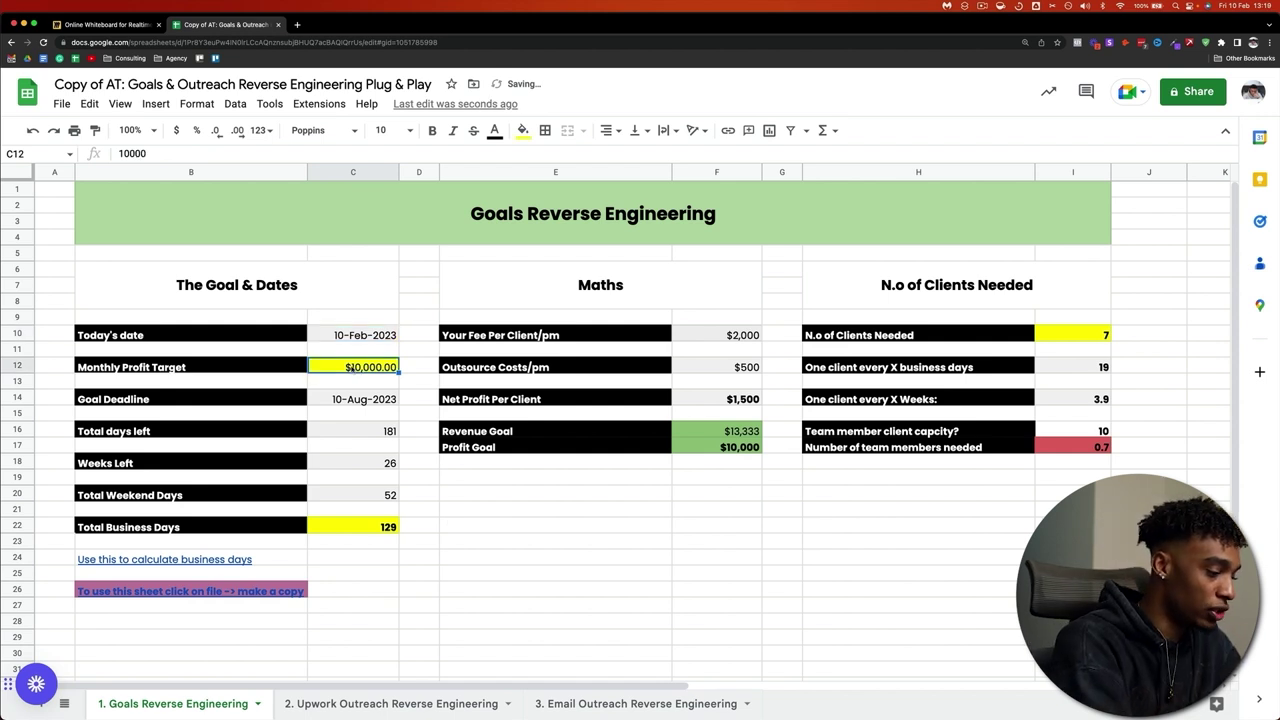
type("12000")
key("Return")
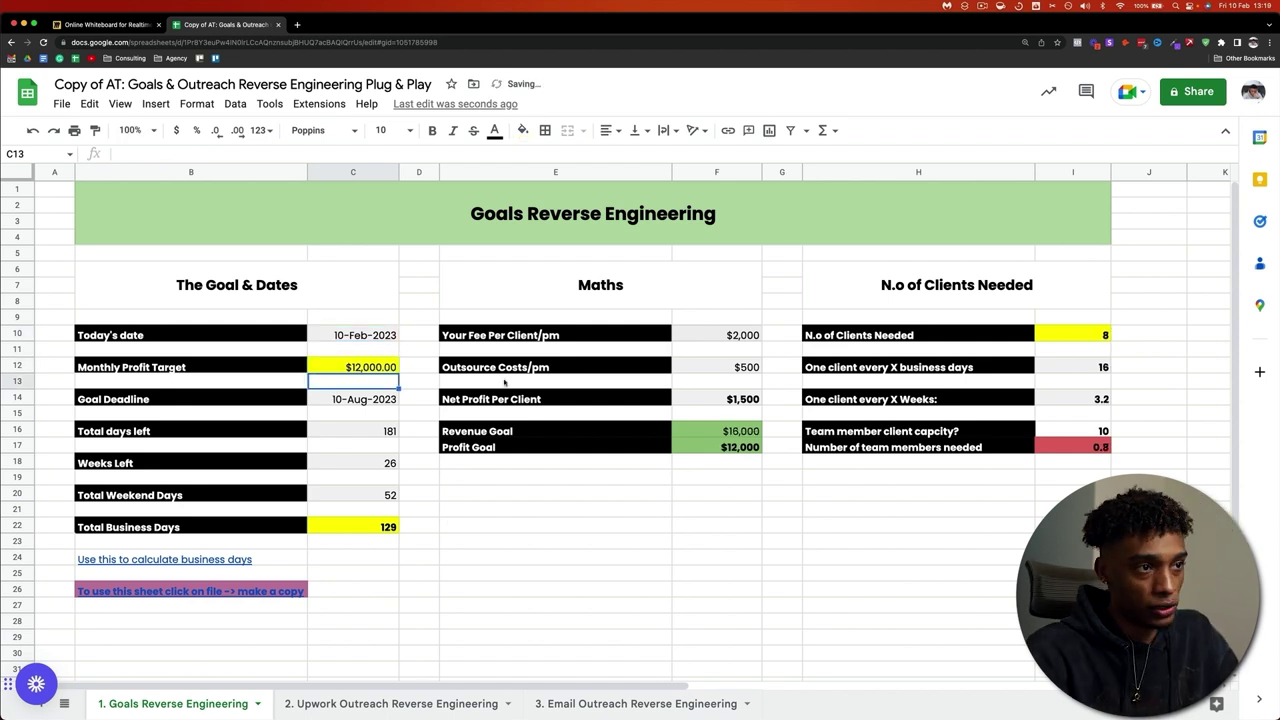
key("super+z")
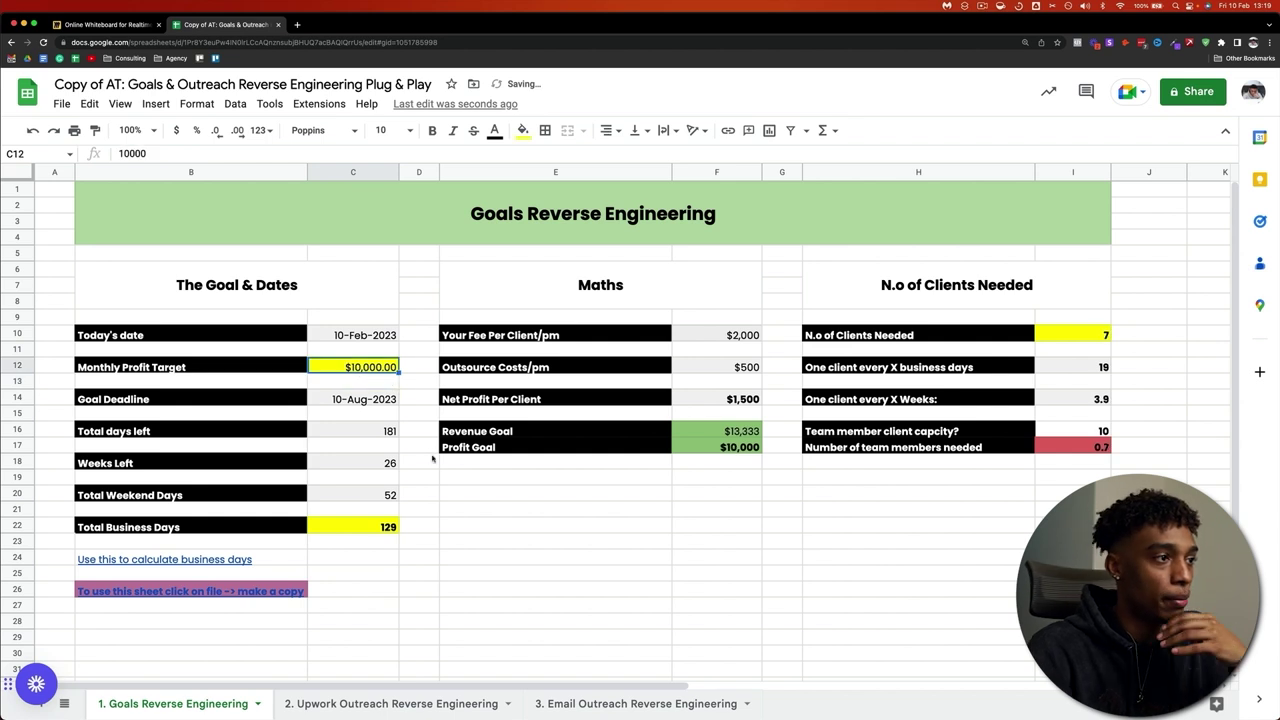
Review the Goal Deadline, Today's date and Monthly Profit Target cells in the Goal & Dates section
left_click(382, 400)
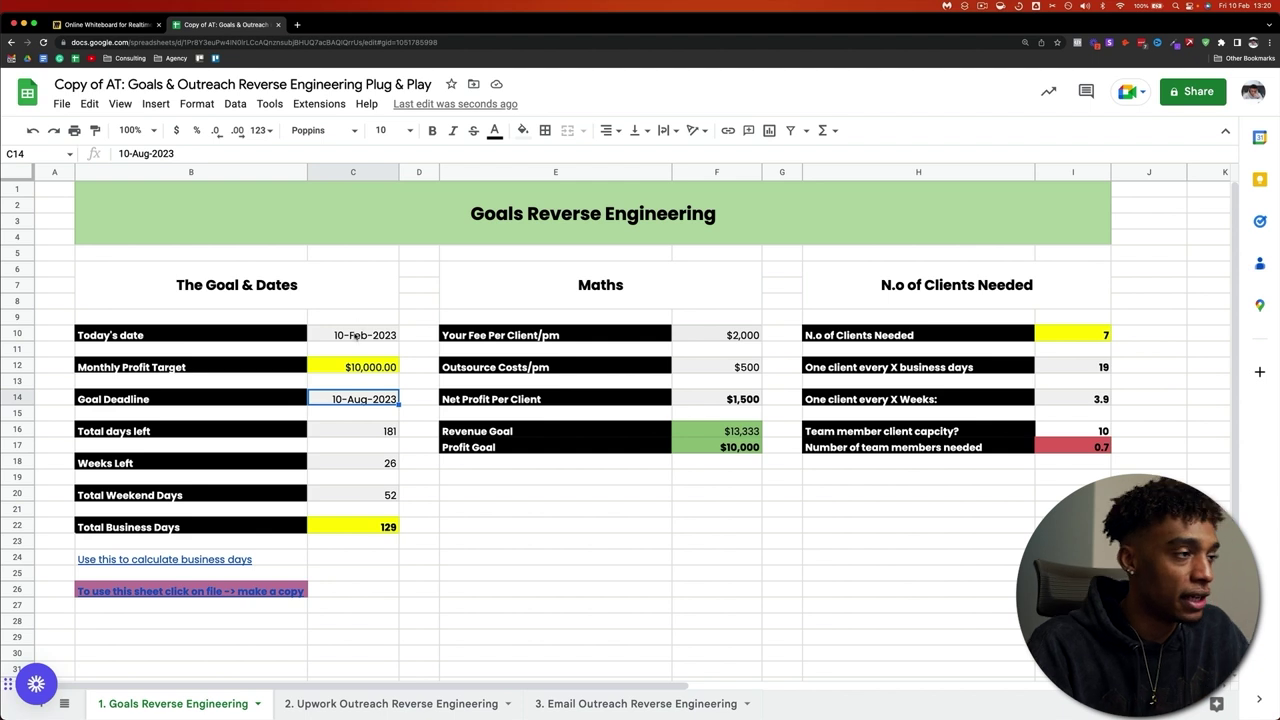
left_click(354, 336)
left_click(358, 399)
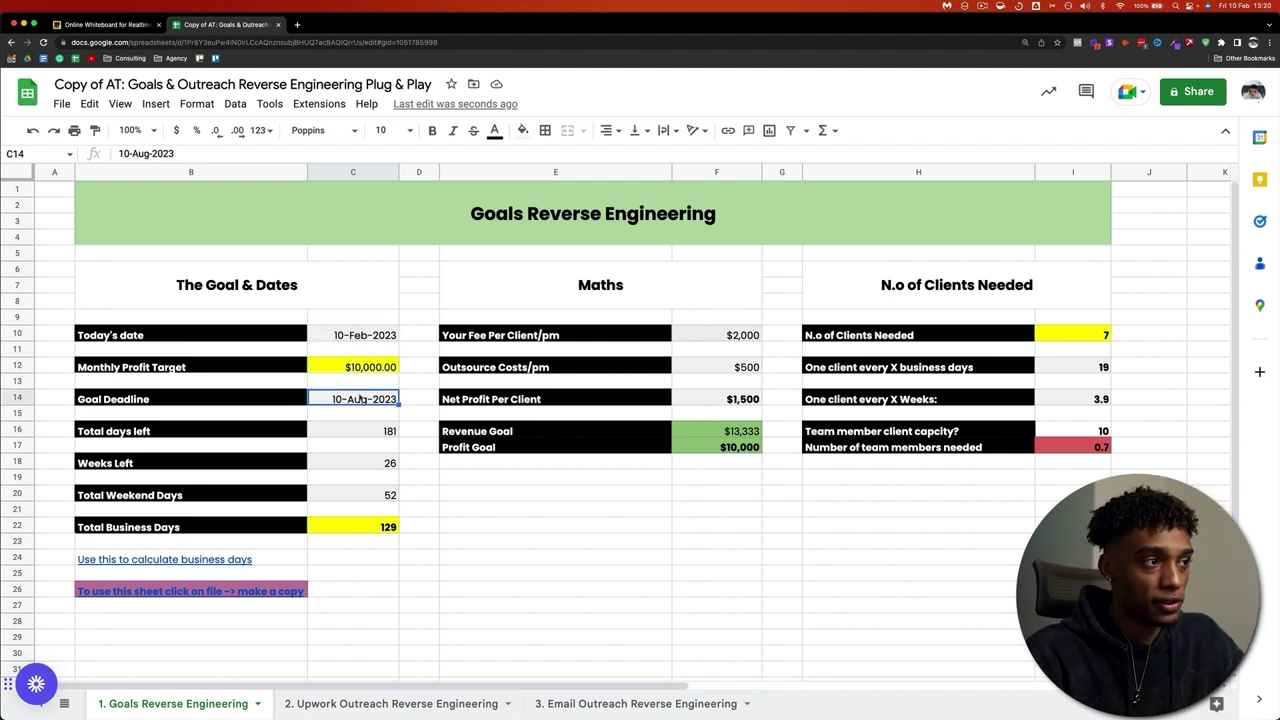
left_click(362, 368)
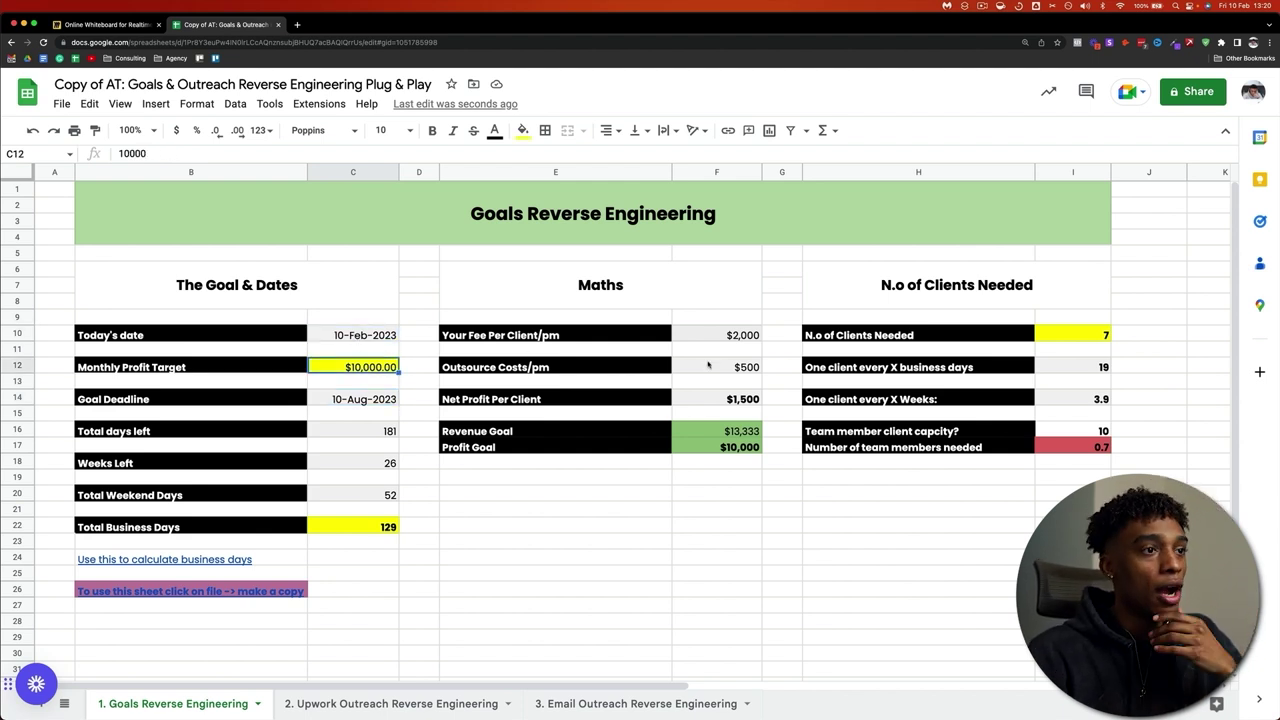
Set Your Fee Per Client/pm to 3000 and check its effect on the number of clients needed
double_click(733, 335)
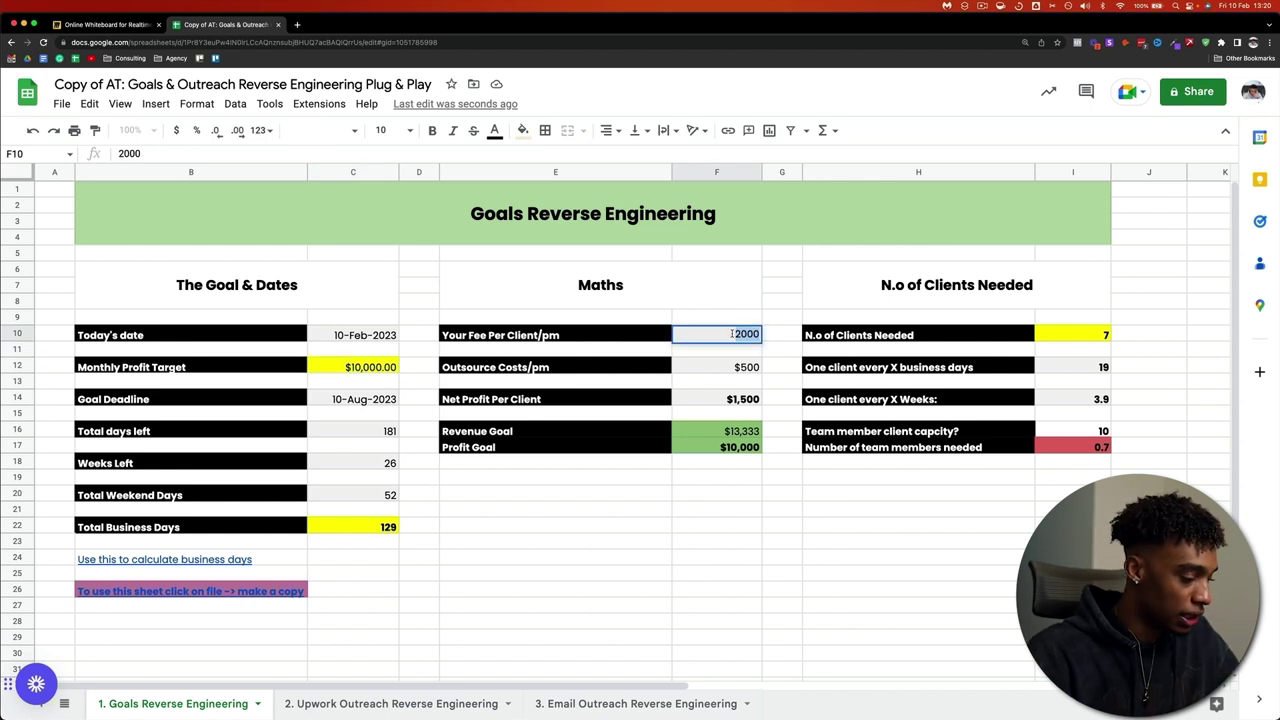
key("BackSpace")
key("BackSpace")
key("BackSpace")
key("BackSpace")
type("3000")
key("Return")
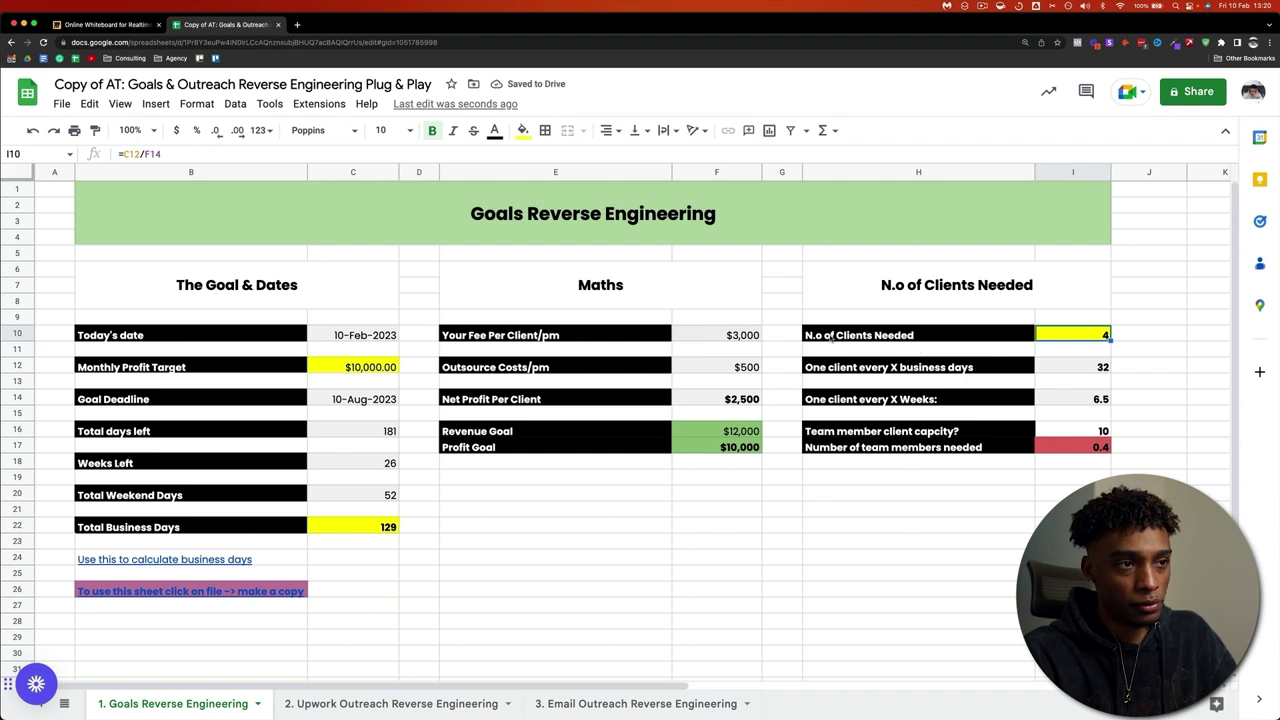
left_click(848, 338)
Set Your Fee Per Client/pm back to 2,000
left_click(735, 336)
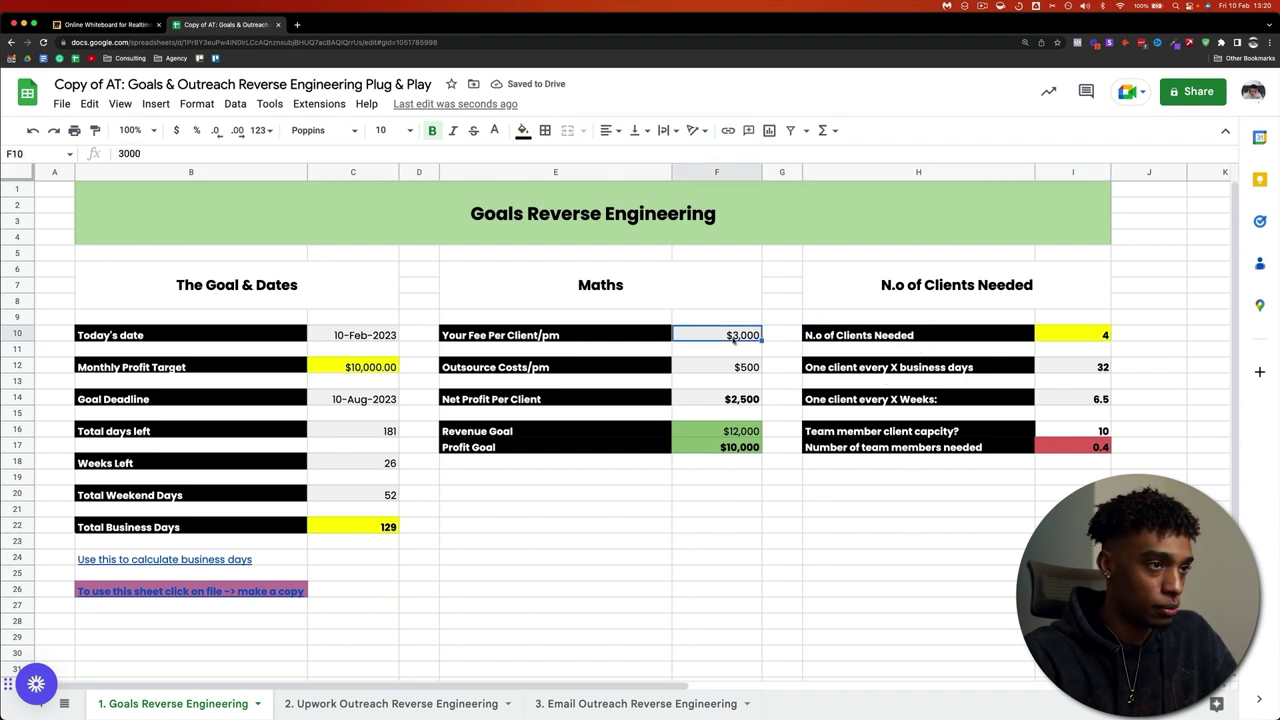
type("2,000")
key("Return")
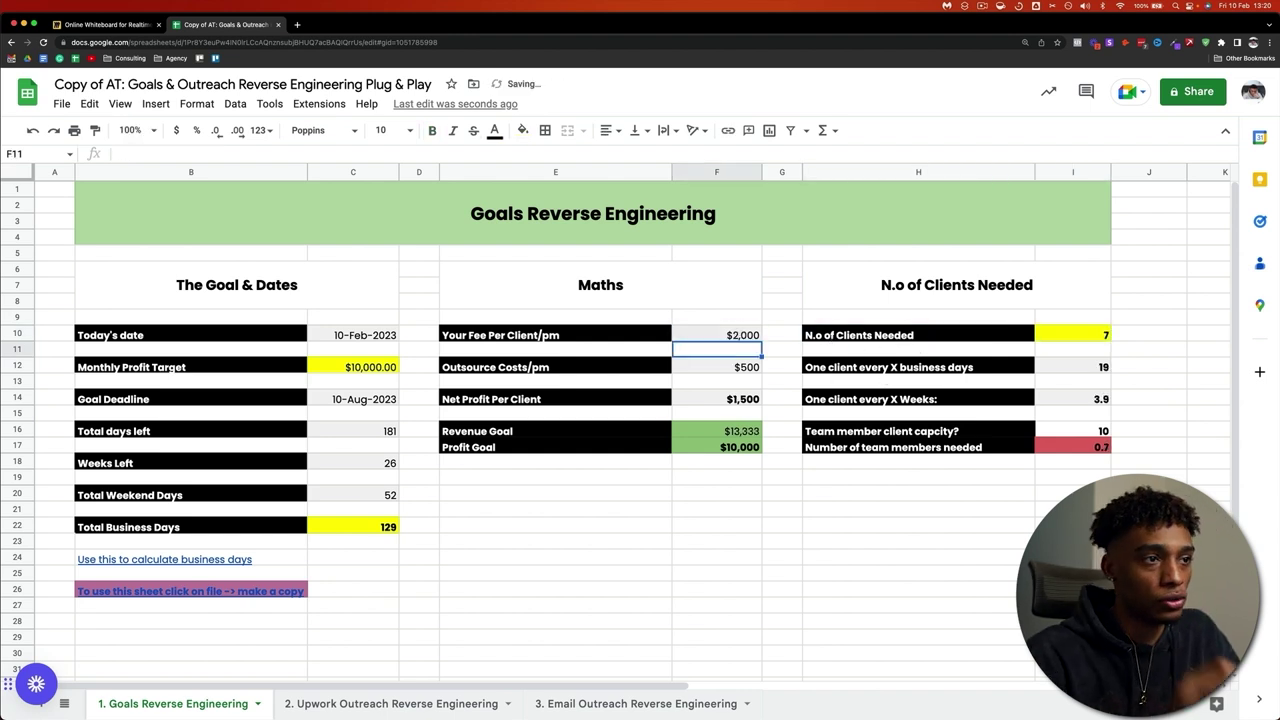
Check the client fee against the outsource costs and set Outsource Costs/pm to 400
left_click(741, 367)
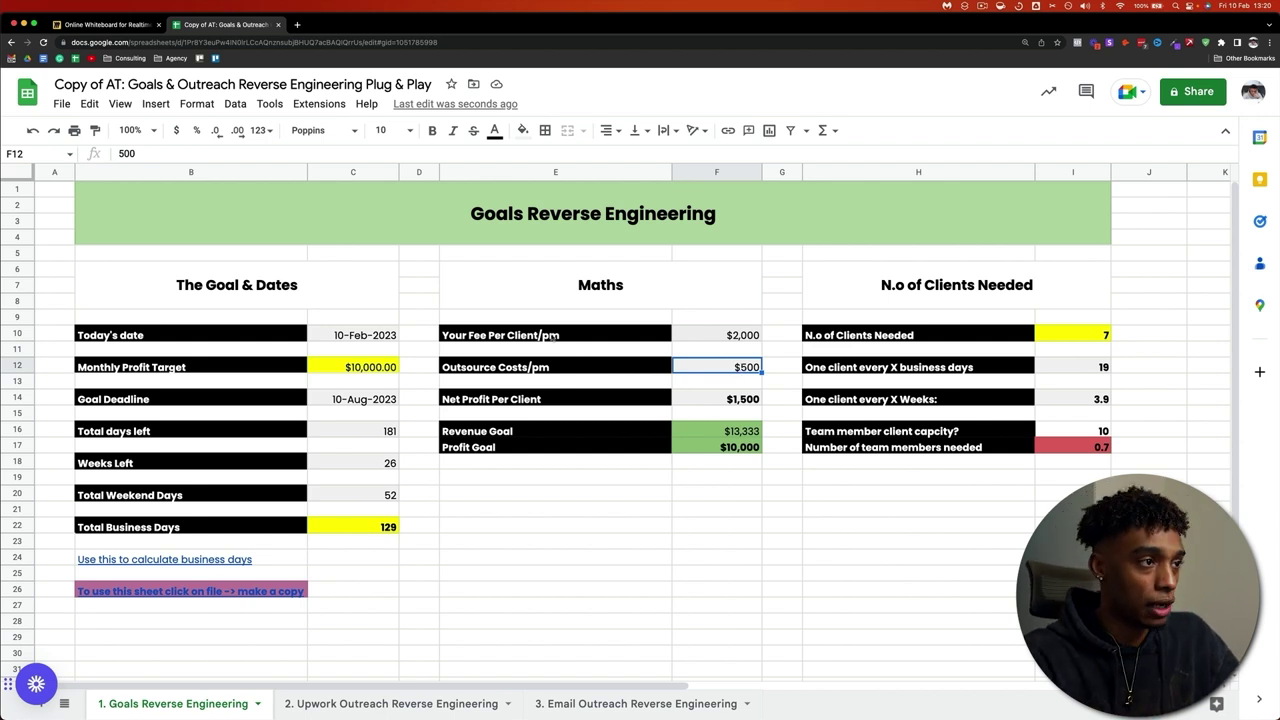
left_click(555, 338)
left_click(718, 336)
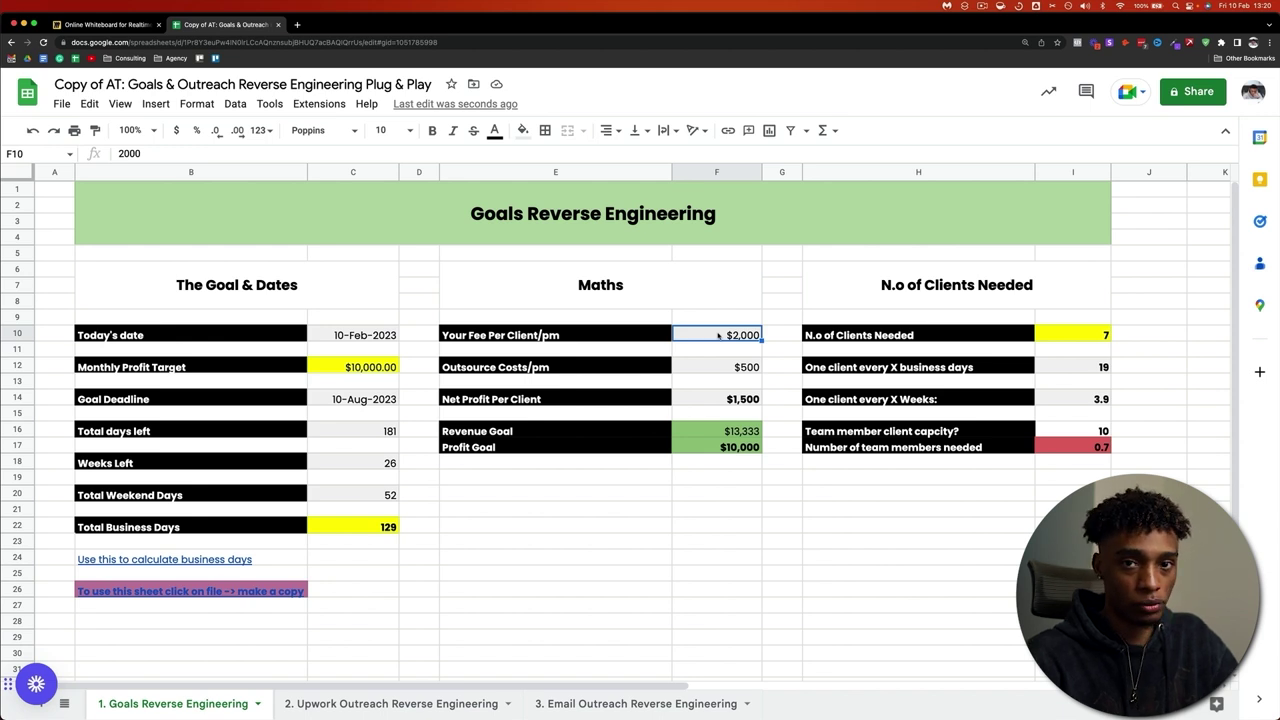
left_click(746, 368)
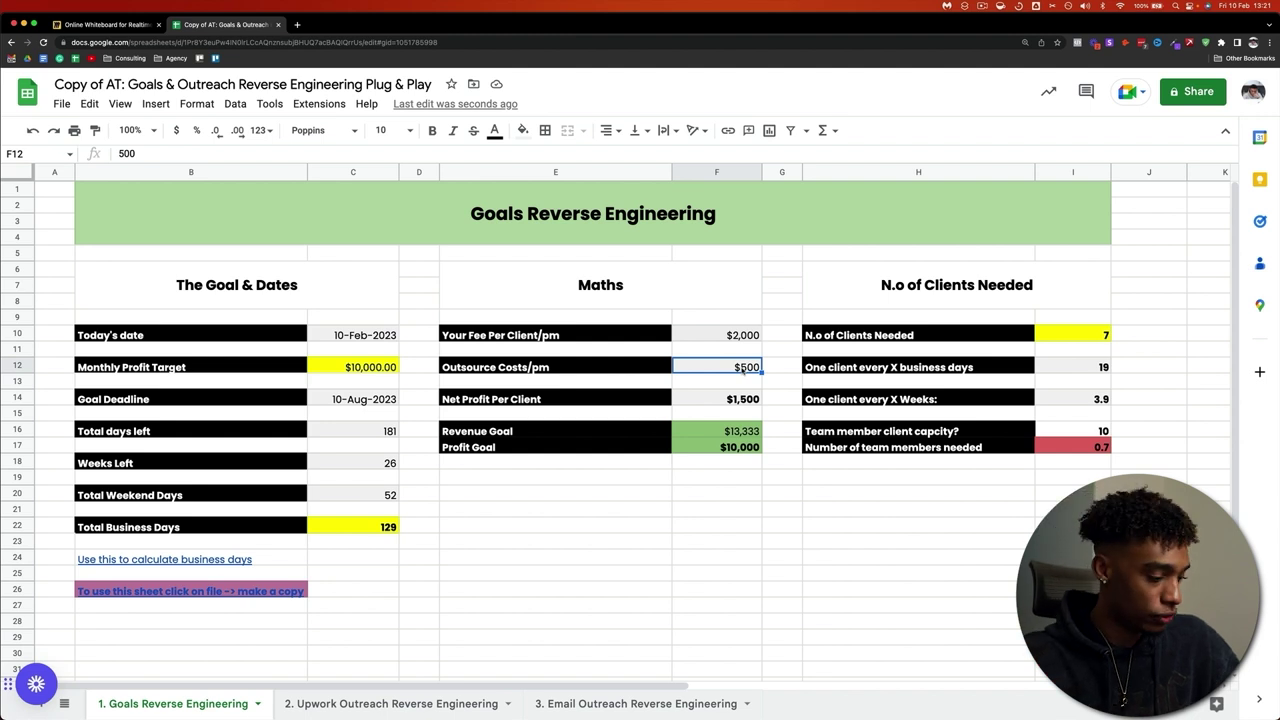
type("400")
key("Return")
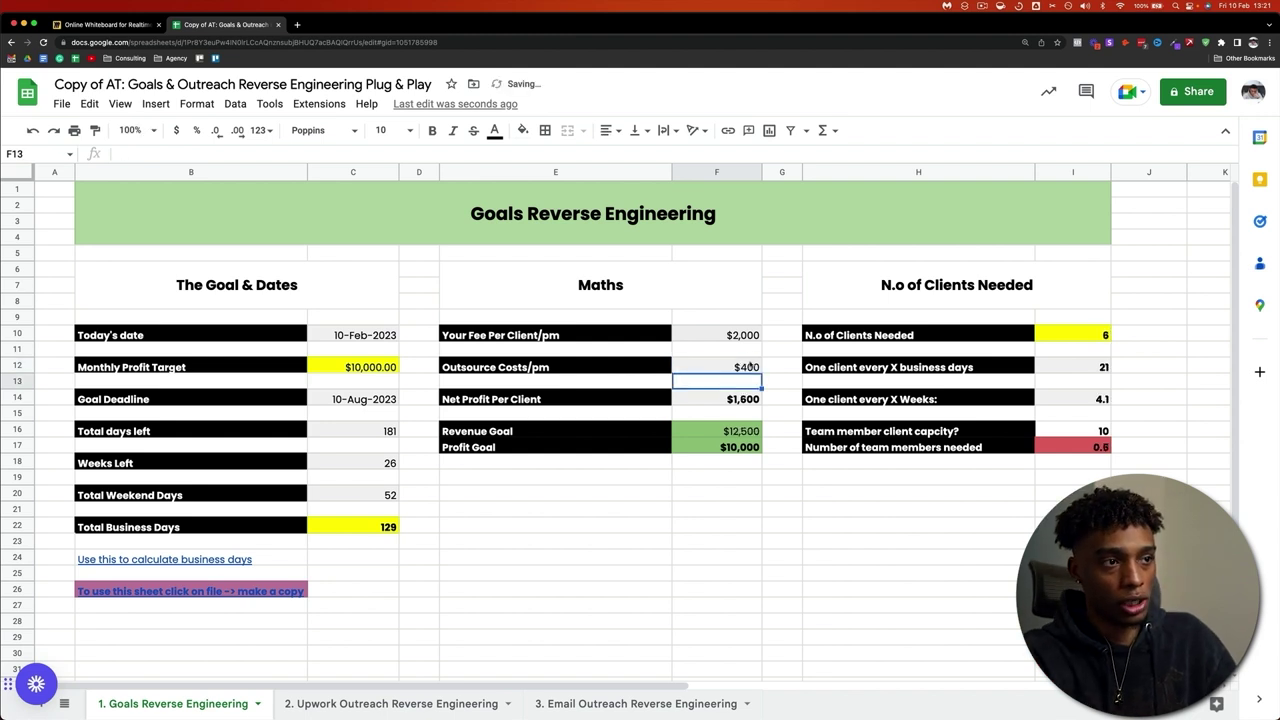
Set Outsource Costs/pm back to 500
left_click(746, 368)
type("500")
key("Return")
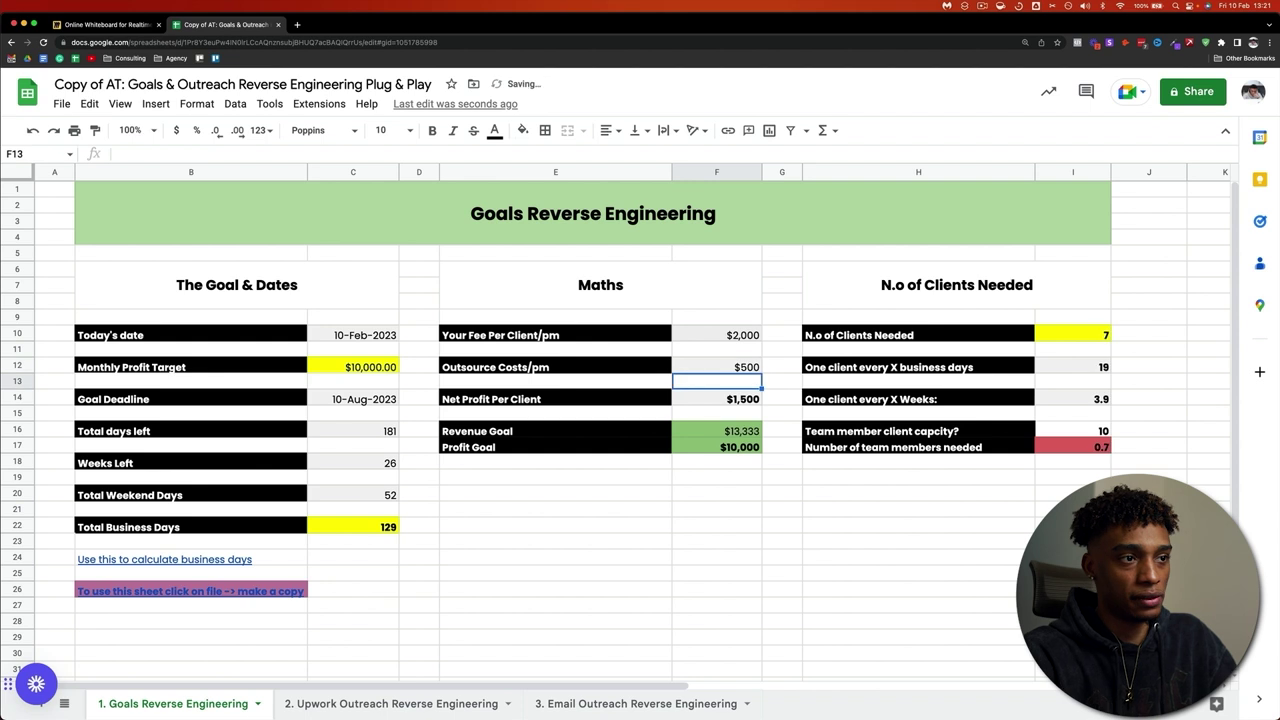
Inspect the calculated cells for Net Profit Per Client, N.o of Clients Needed and Profit Goal
left_click(722, 399)
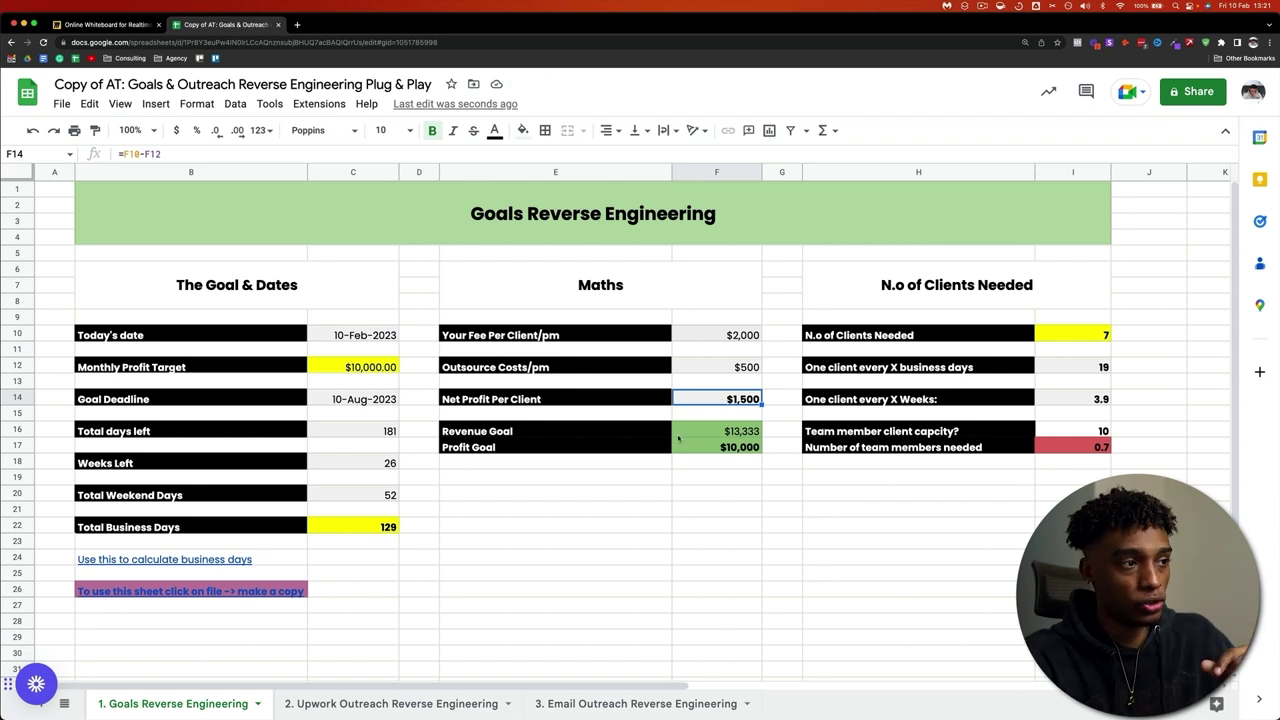
left_click(1087, 336)
left_click(756, 448)
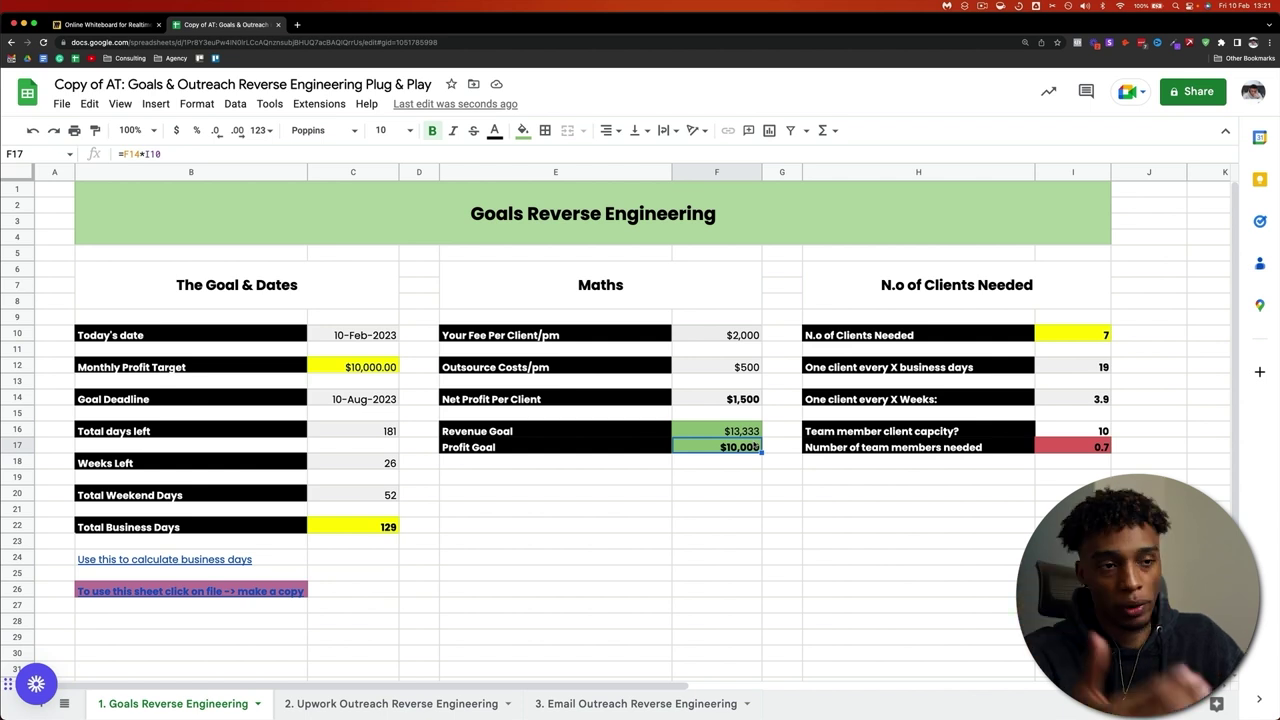
Set Your Fee Per Client/pm to 5,000 on the Goals Reverse Engineering sheet
left_click(1076, 340)
left_click(745, 336)
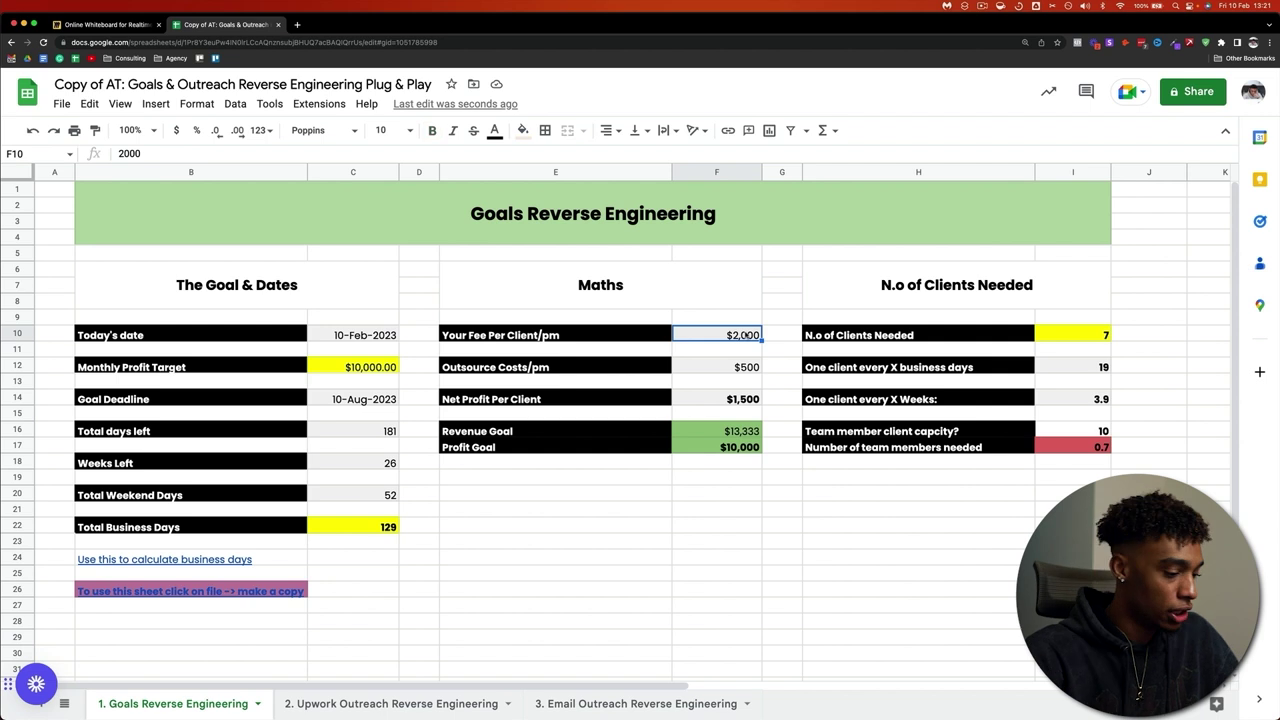
type("5000")
key("Return")
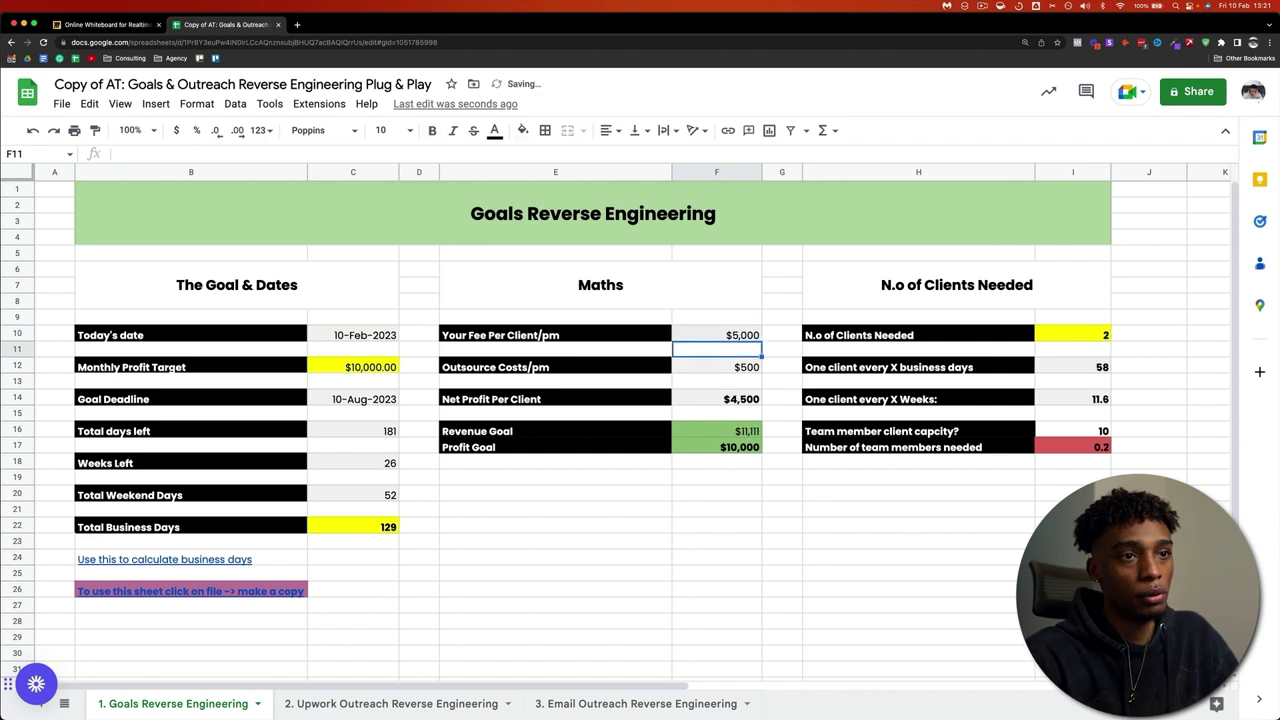
Check the N.o of Clients Needed formula and undo the last change to the client fee
left_click(1094, 338)
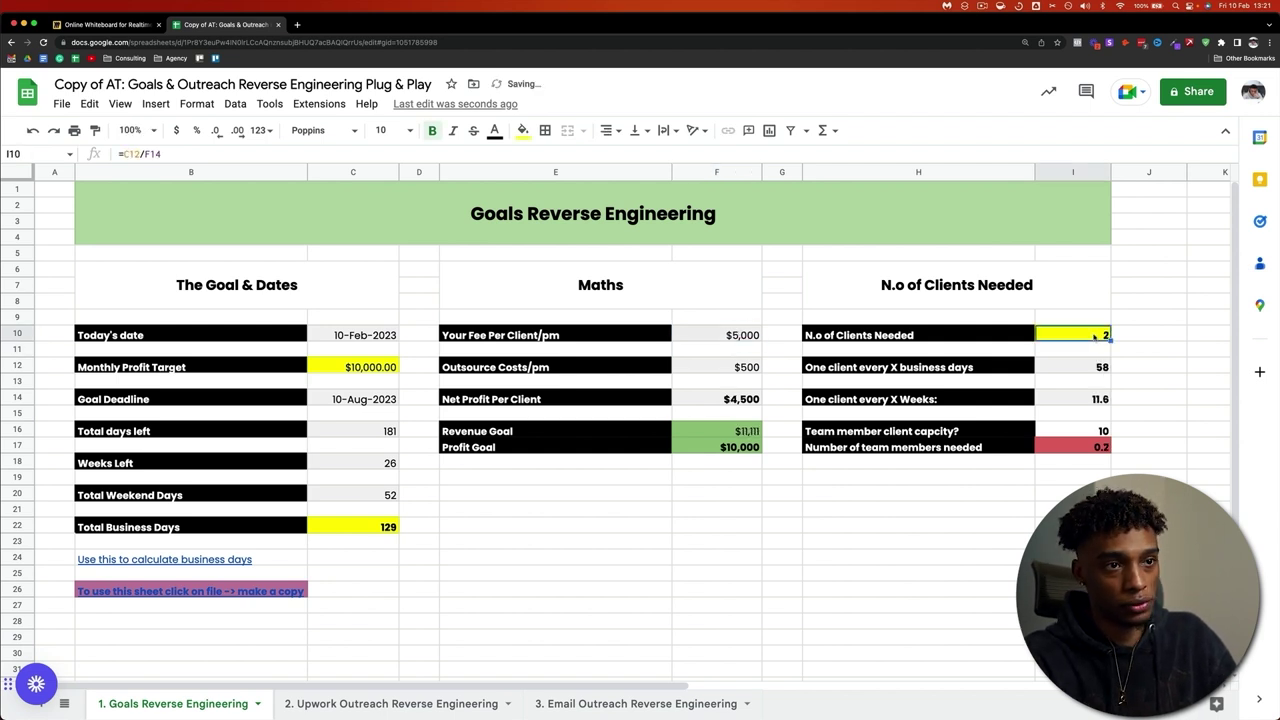
left_click(756, 337)
key("super+z")
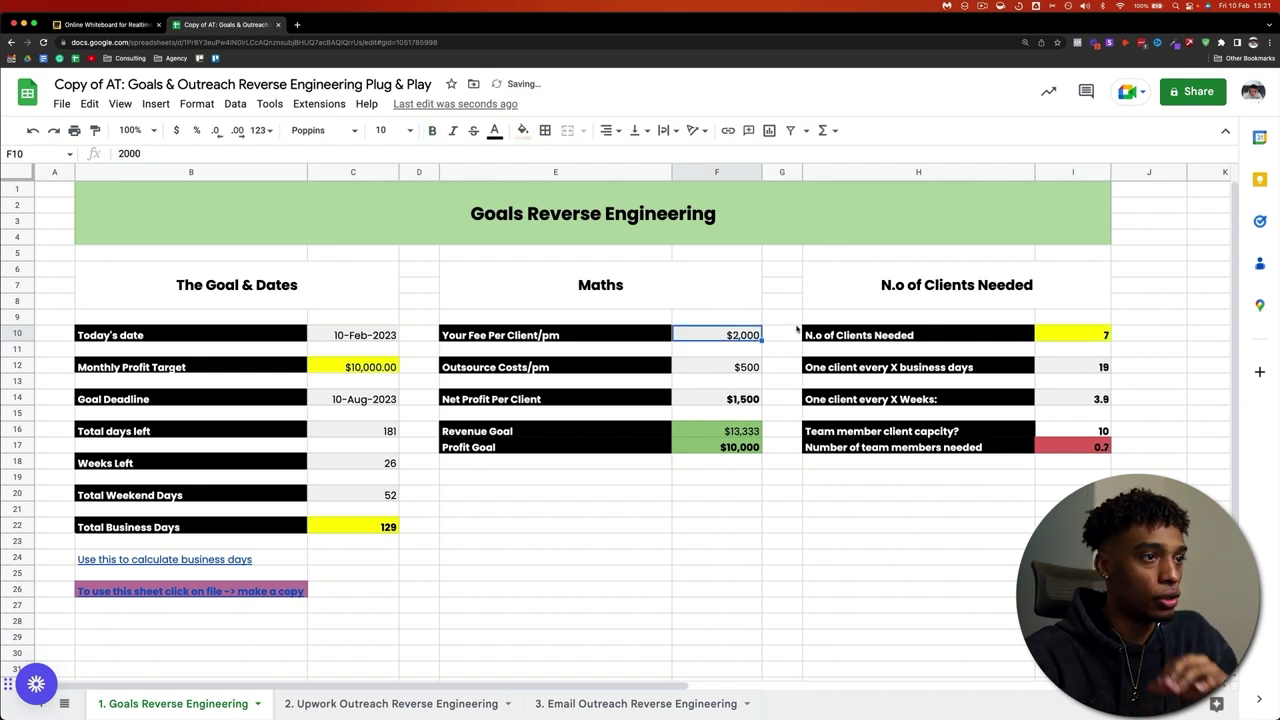
Open the Email Outreach Reverse Engineering sheet and review its Goals & Email Metrics, Time of Action & System Costs and Cost Metrics sections
left_click(636, 703)
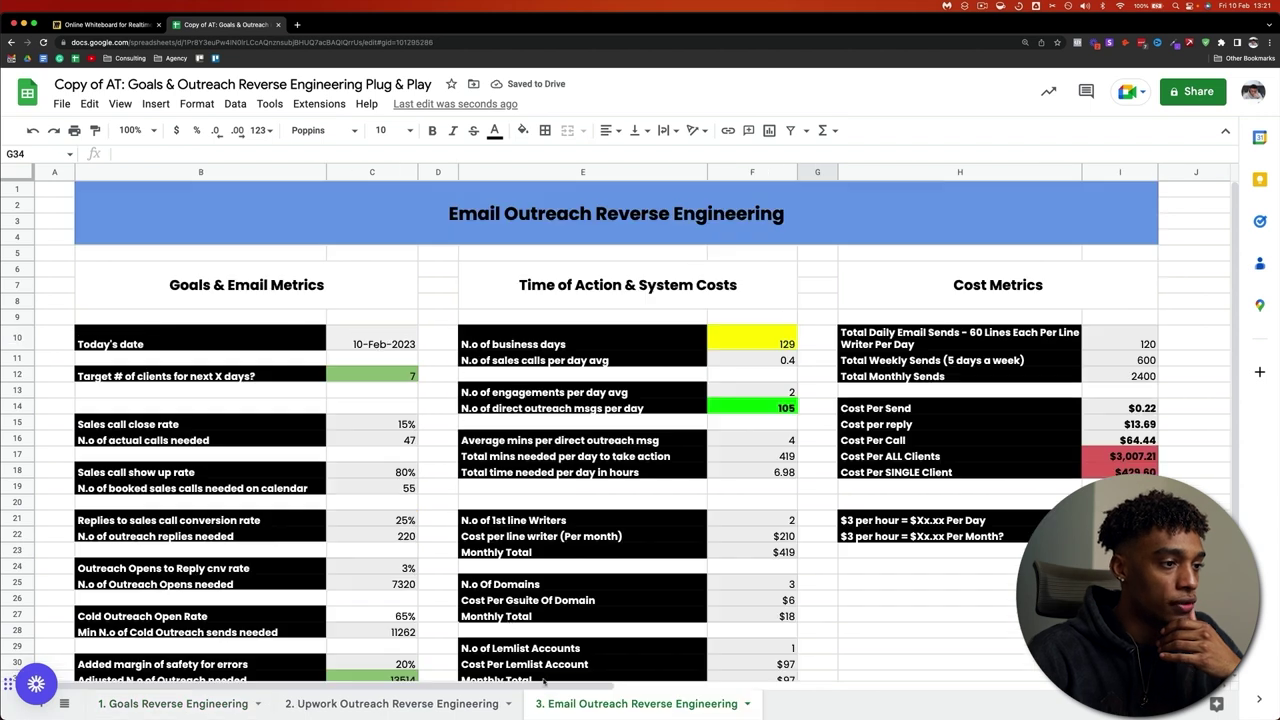
scroll(555, 322, "down", 1)
scroll(555, 322, "down", 1)
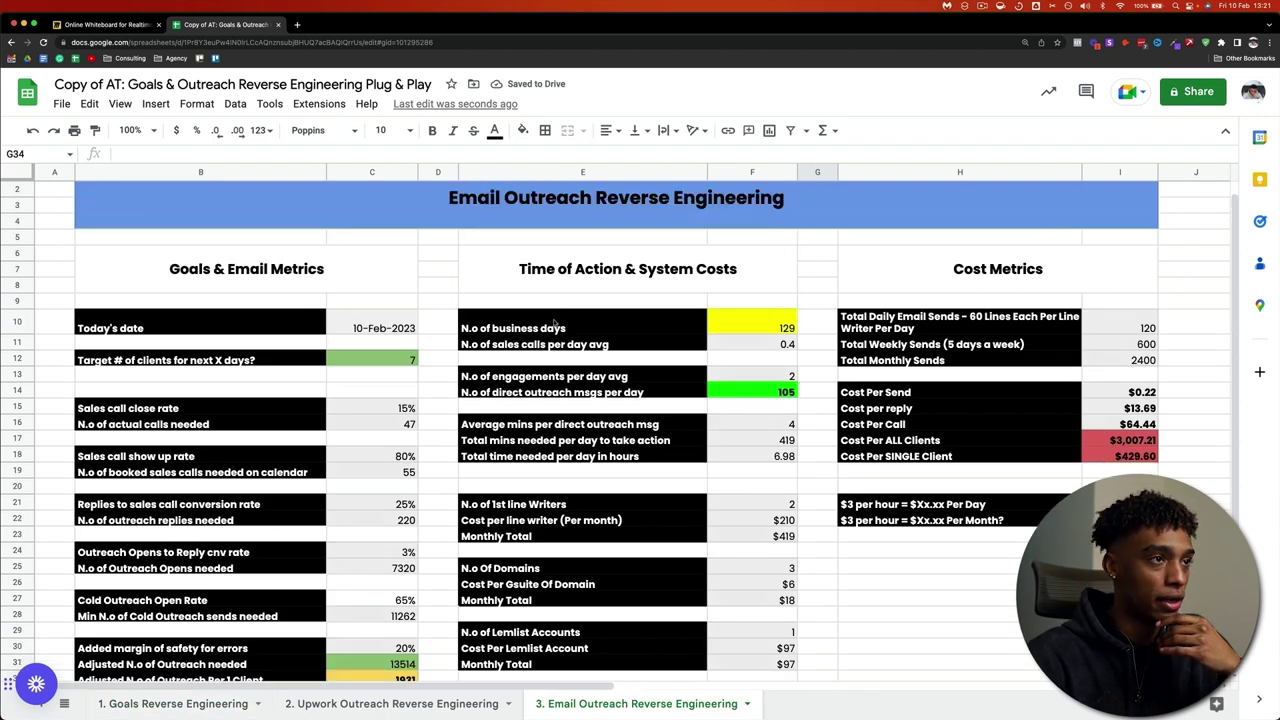
scroll(555, 322, "down", 1)
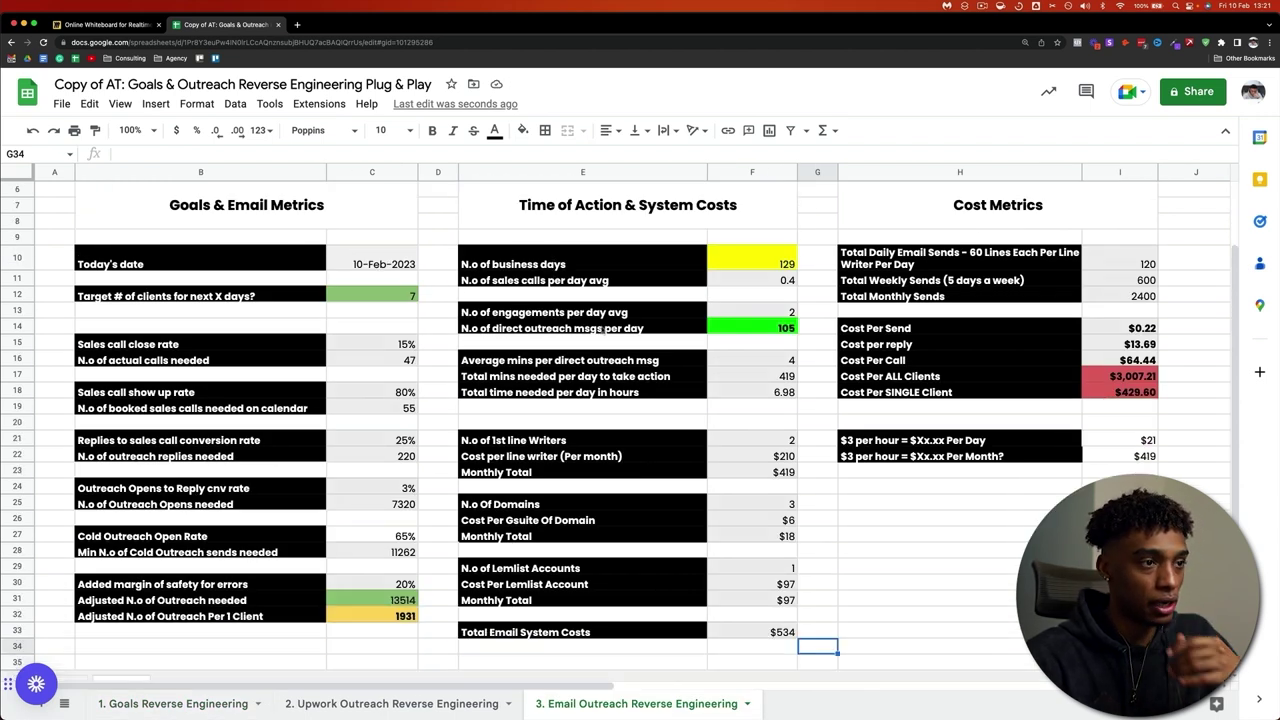
left_click(238, 210)
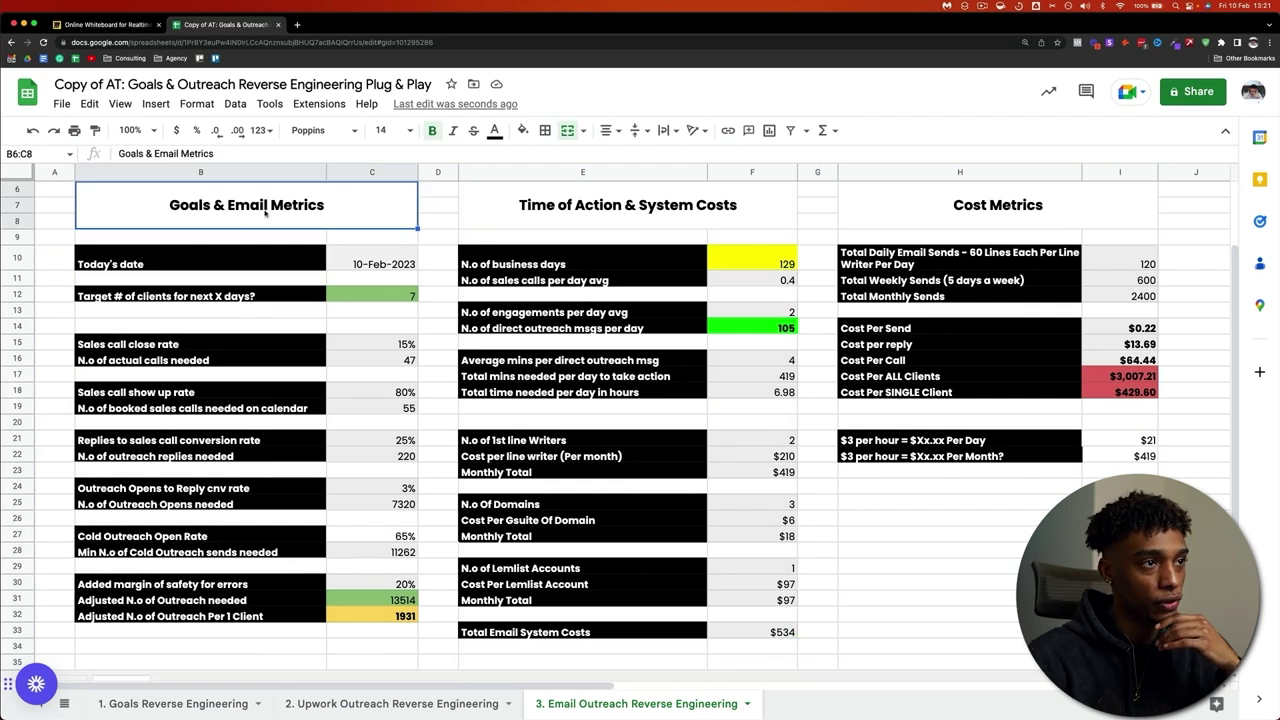
left_click(588, 210)
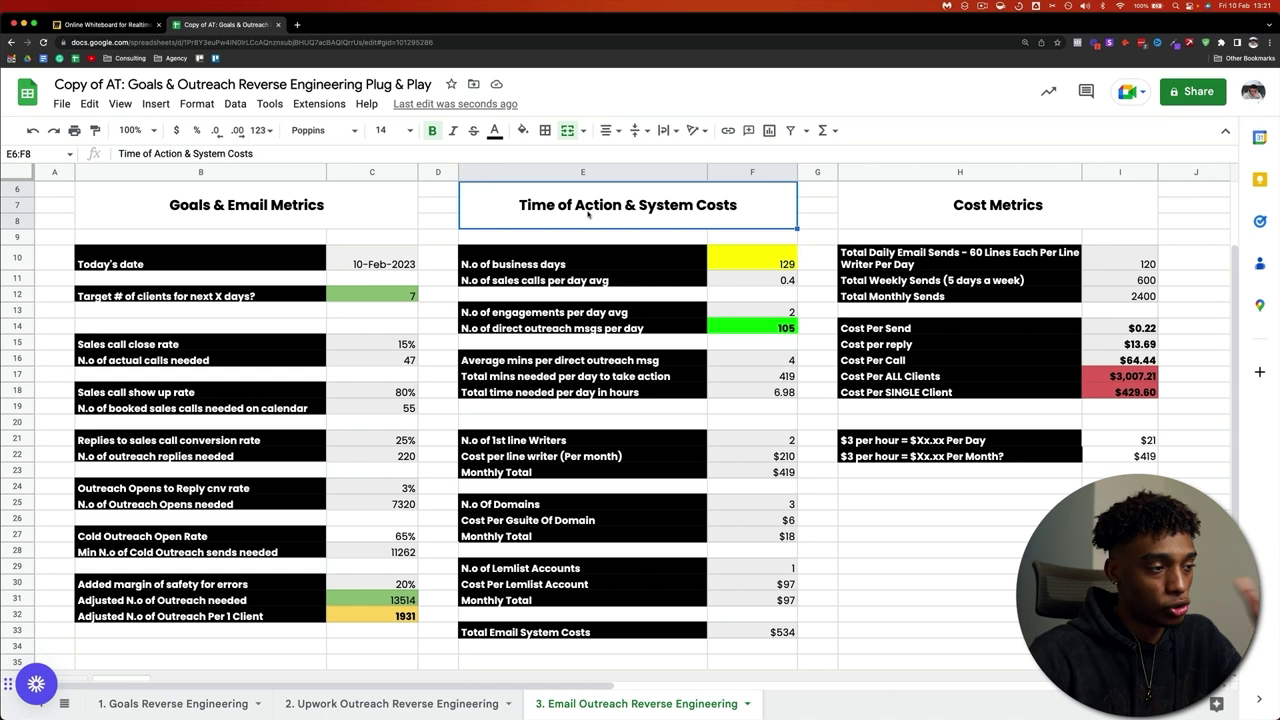
left_click(957, 205)
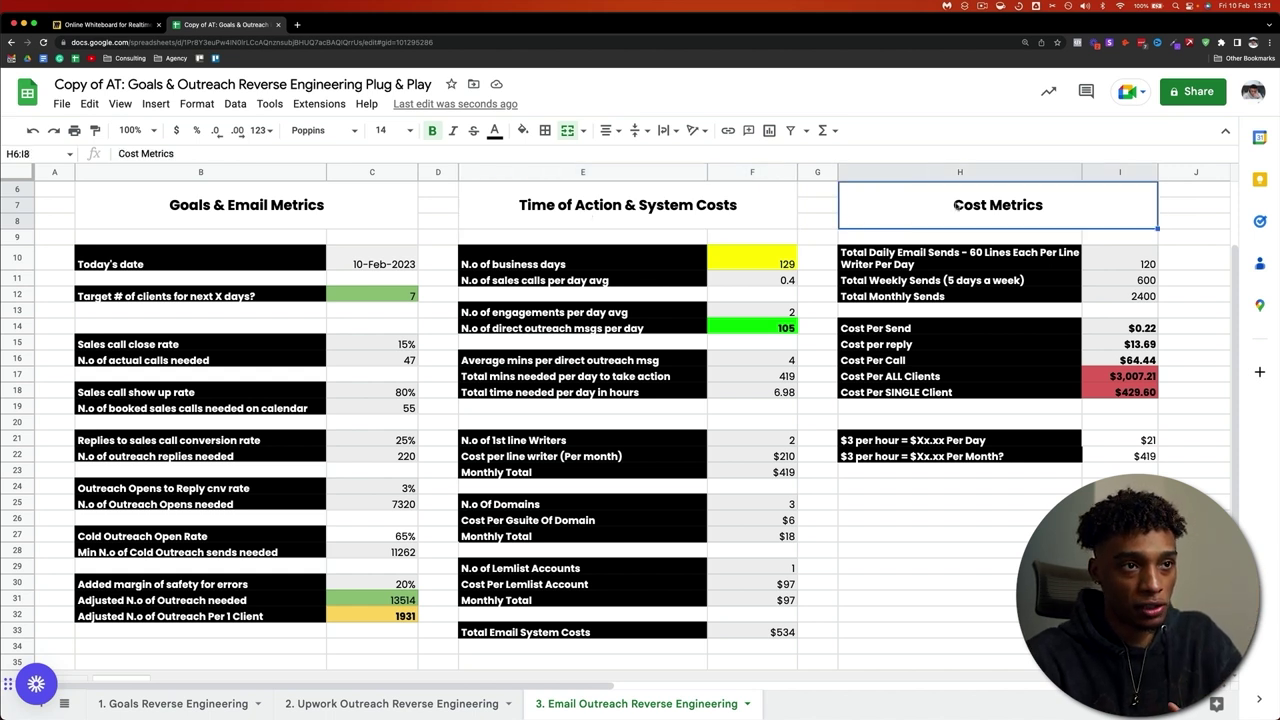
Check the Today's date, target number of clients and N.o of business days inputs on the email outreach sheet
left_click(380, 265)
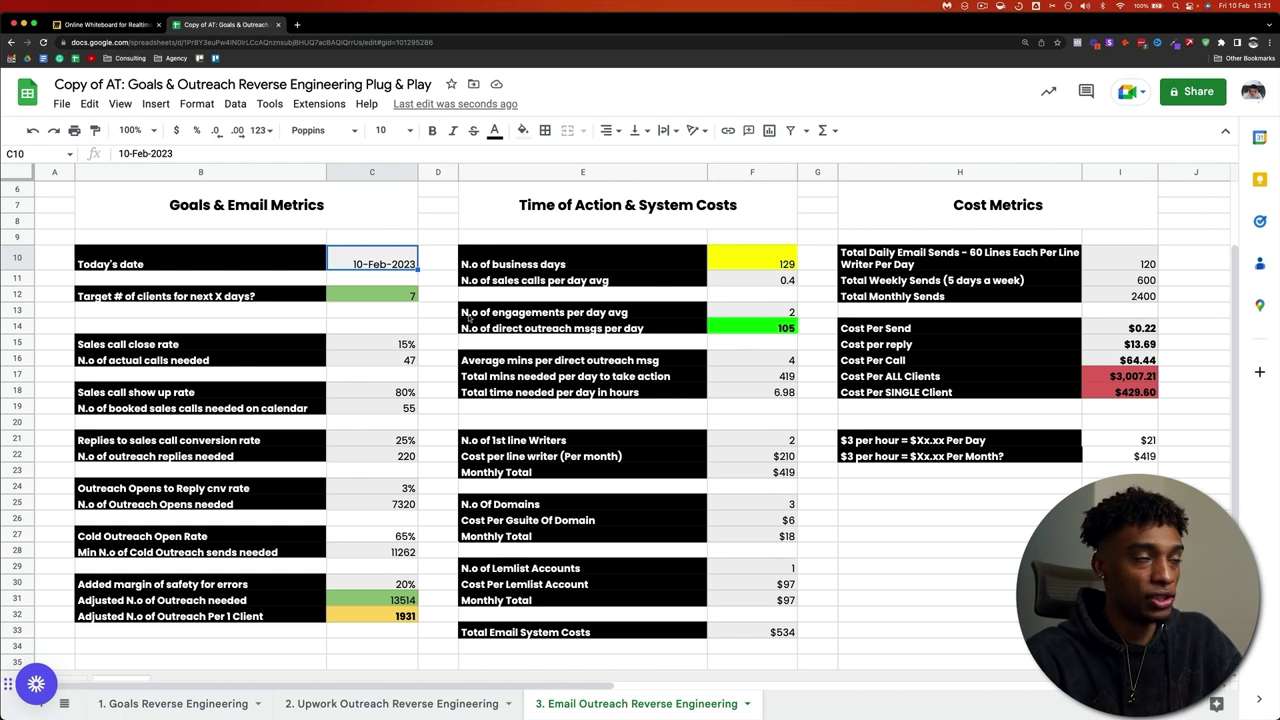
left_click(380, 297)
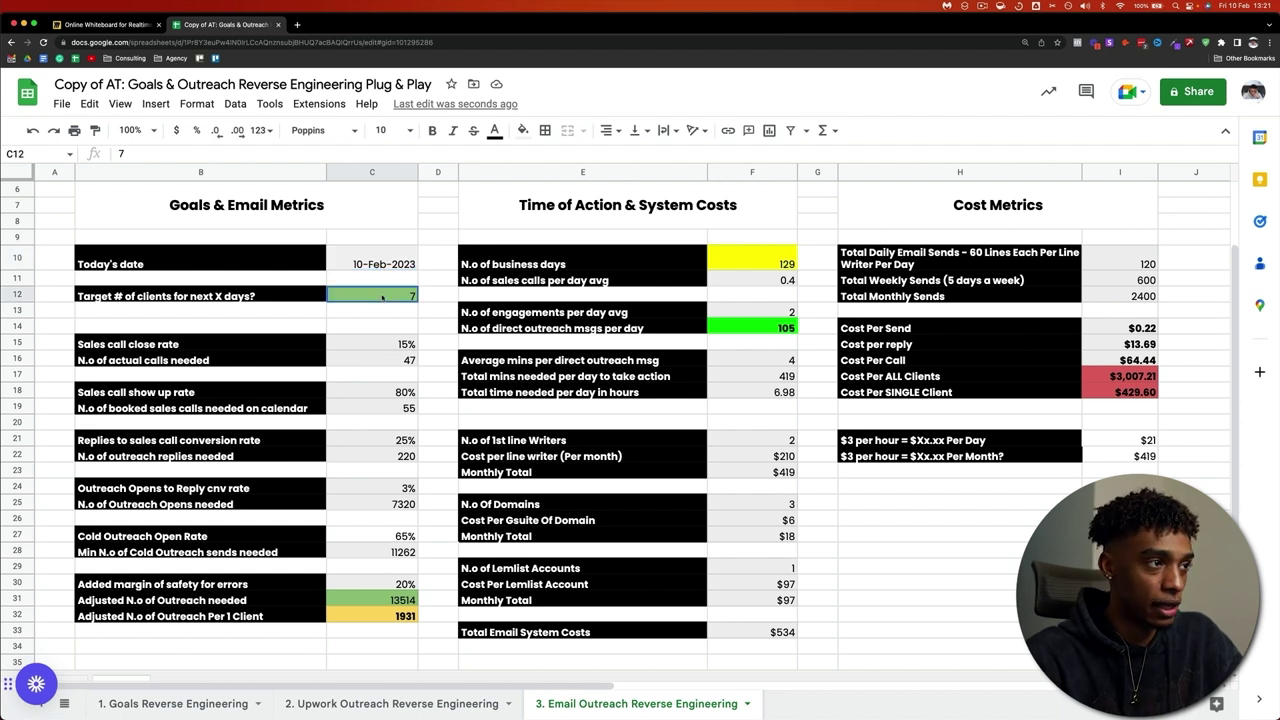
left_click(762, 255)
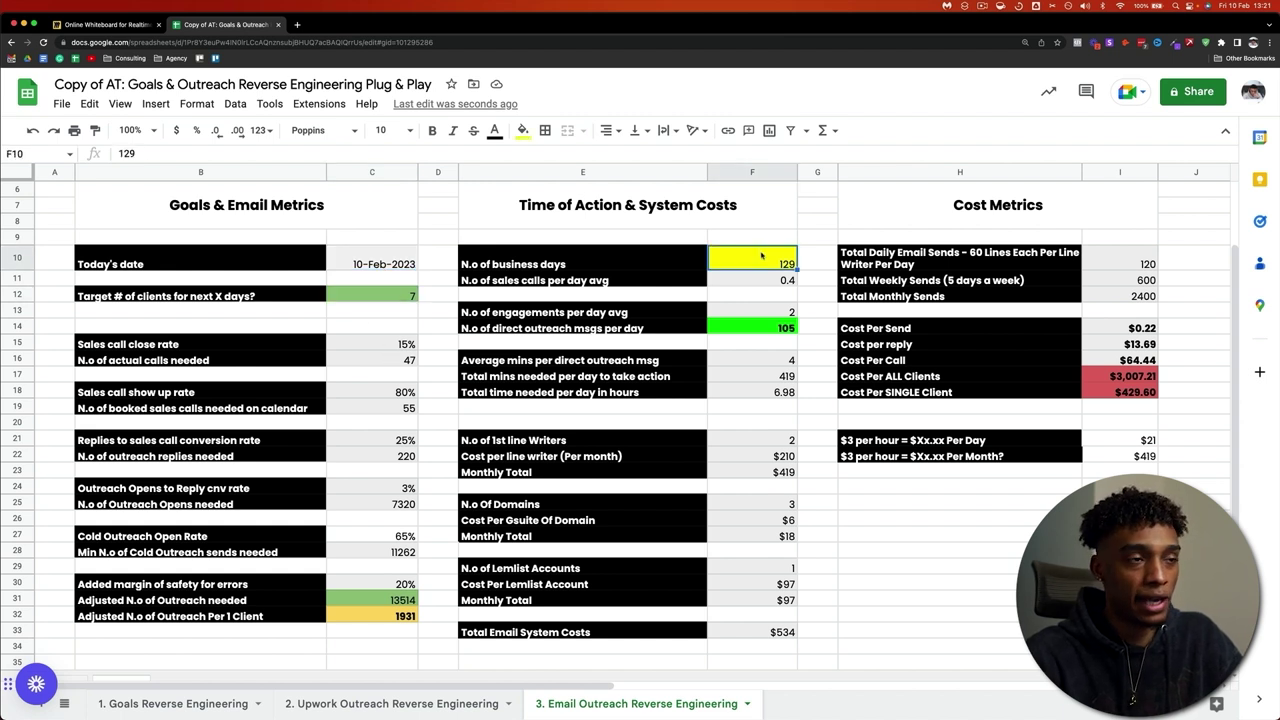
On the Goals Reverse Engineering sheet, trace how Total Business Days derives from total days left, weeks left and weekend days
left_click(212, 703)
left_click(378, 526)
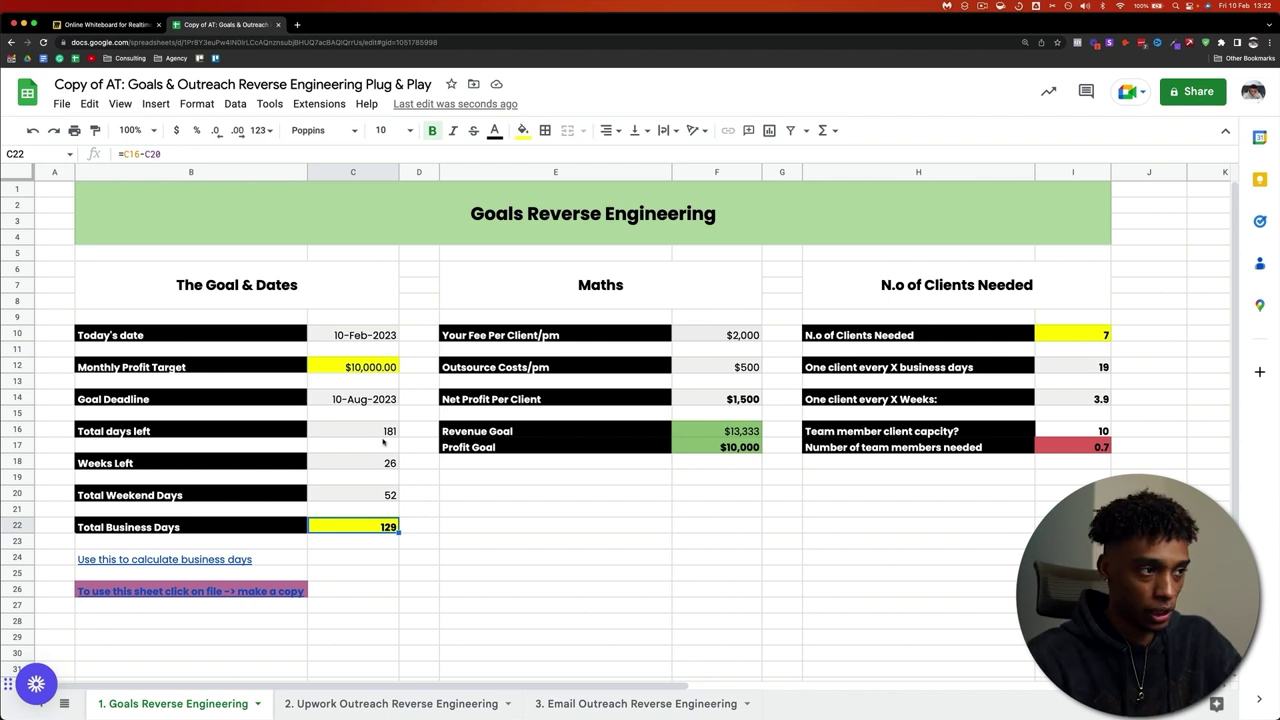
left_click(364, 465)
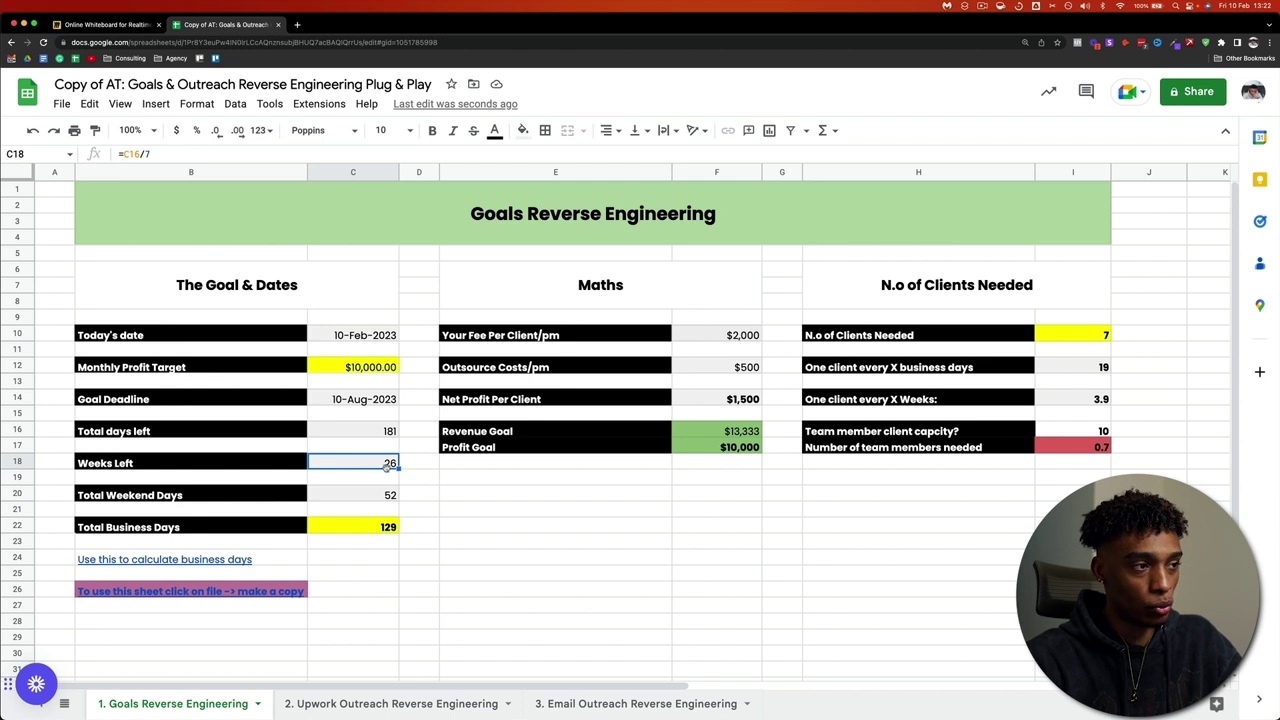
left_click(380, 431)
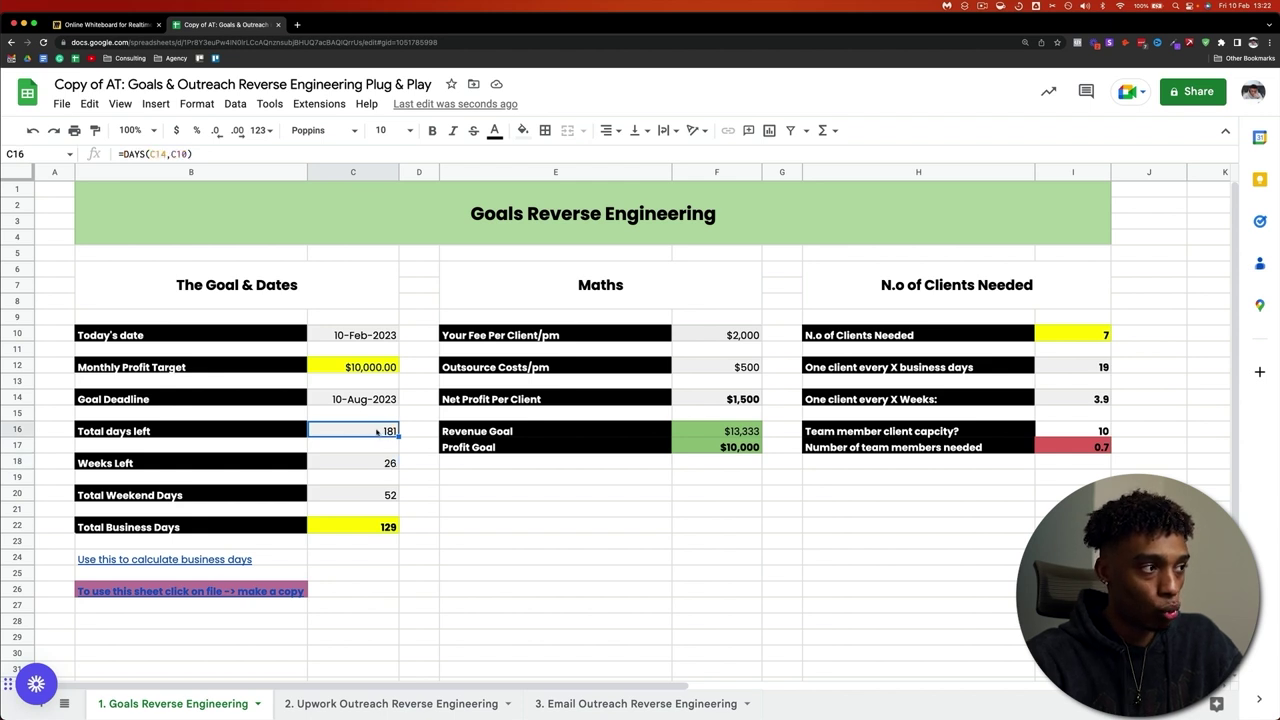
left_click(350, 522)
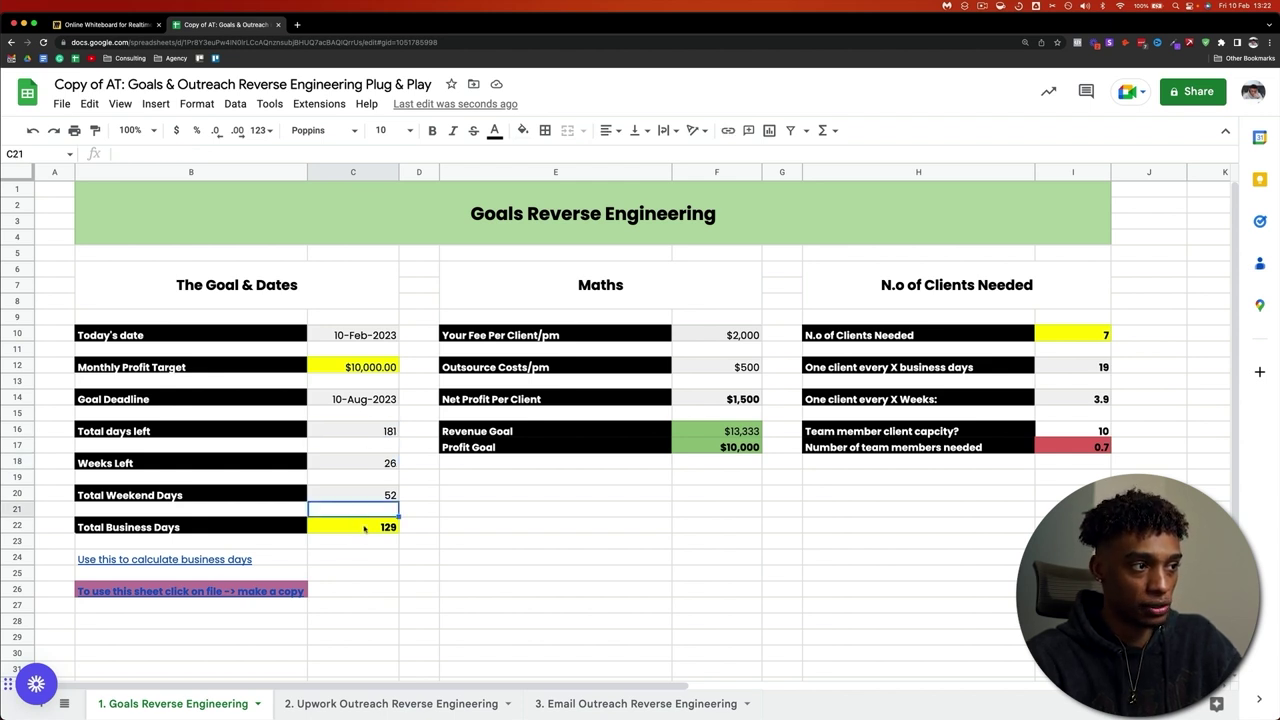
left_click(358, 431)
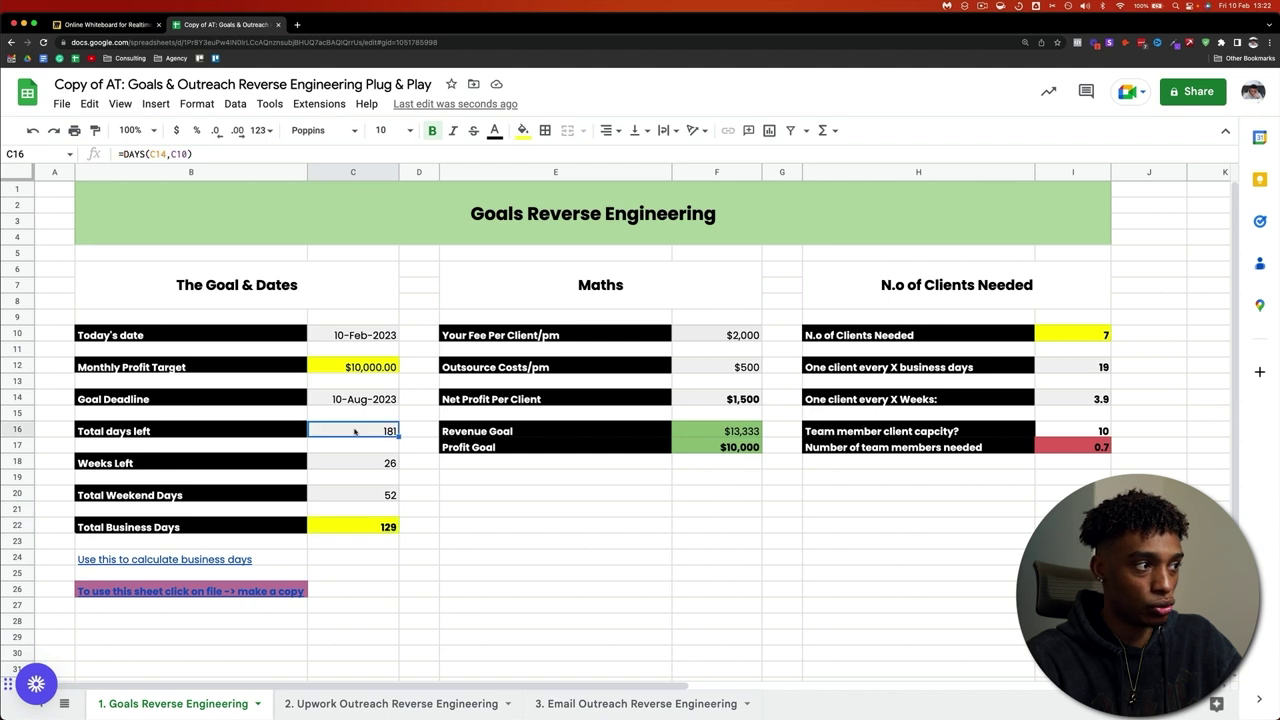
left_click(373, 496)
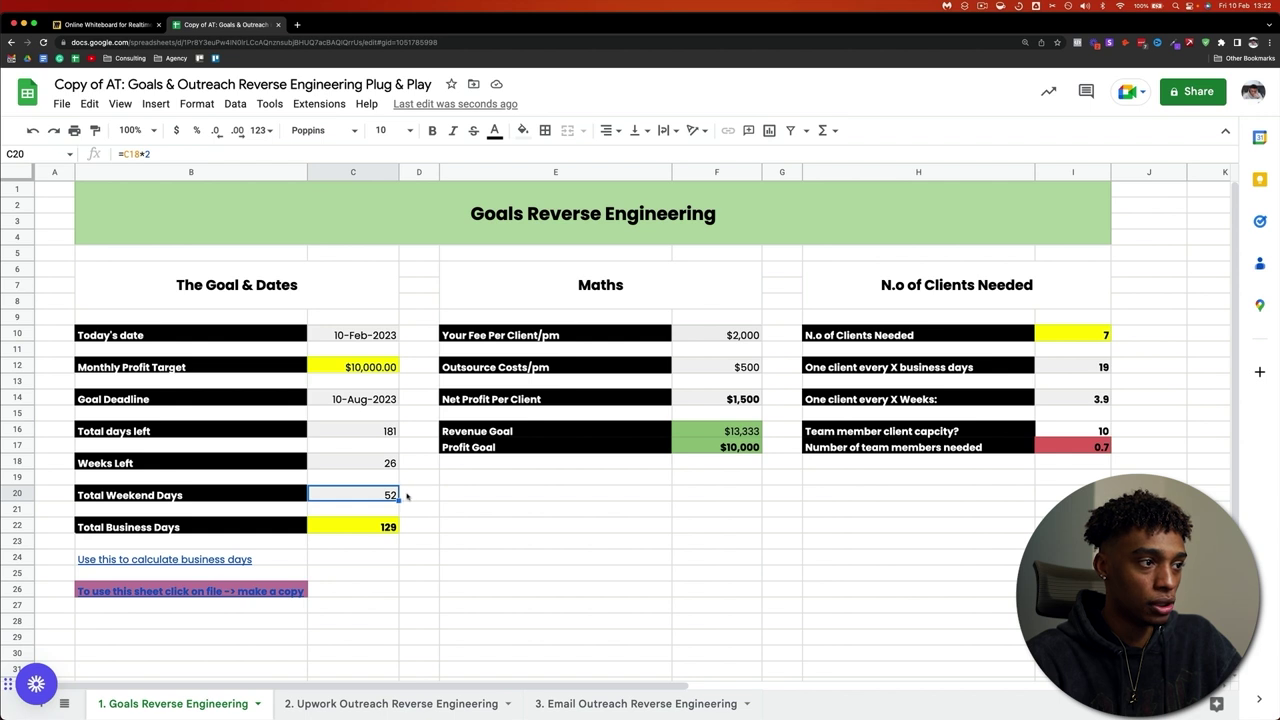
left_click(385, 527)
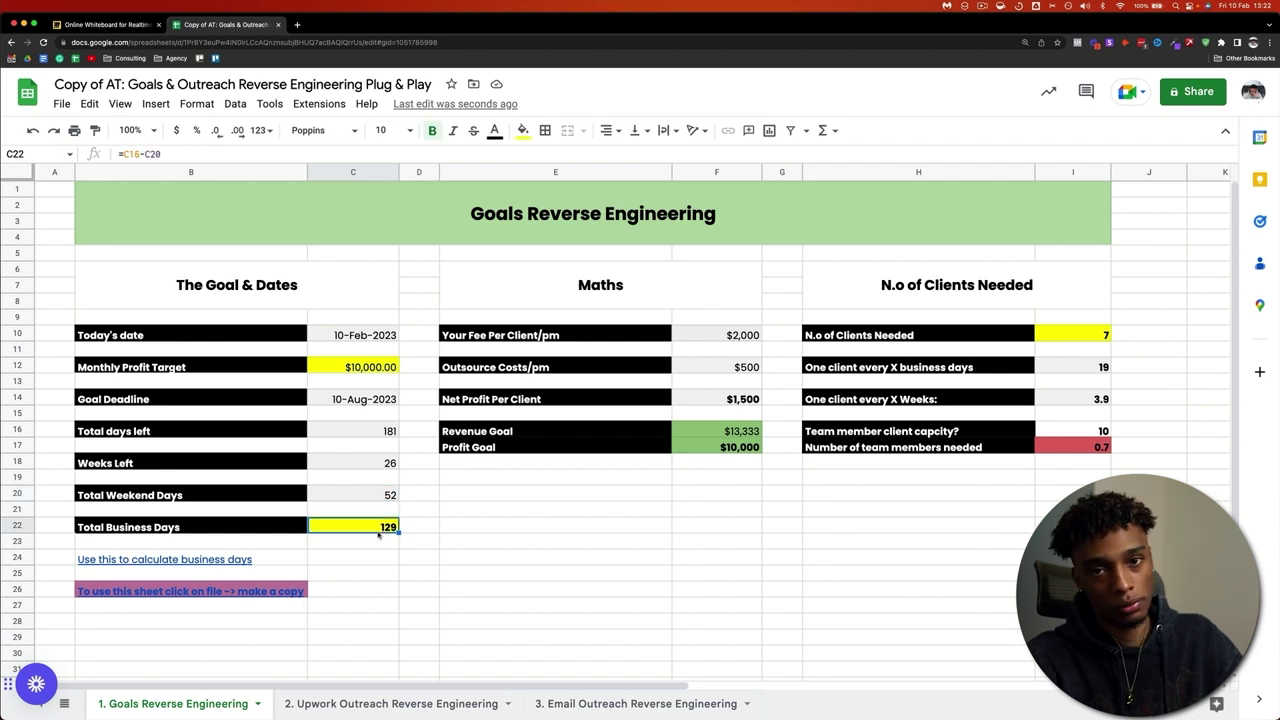
Return to the Email Outreach Reverse Engineering sheet and inspect the formula for N.o of direct outreach msgs per day
left_click(580, 704)
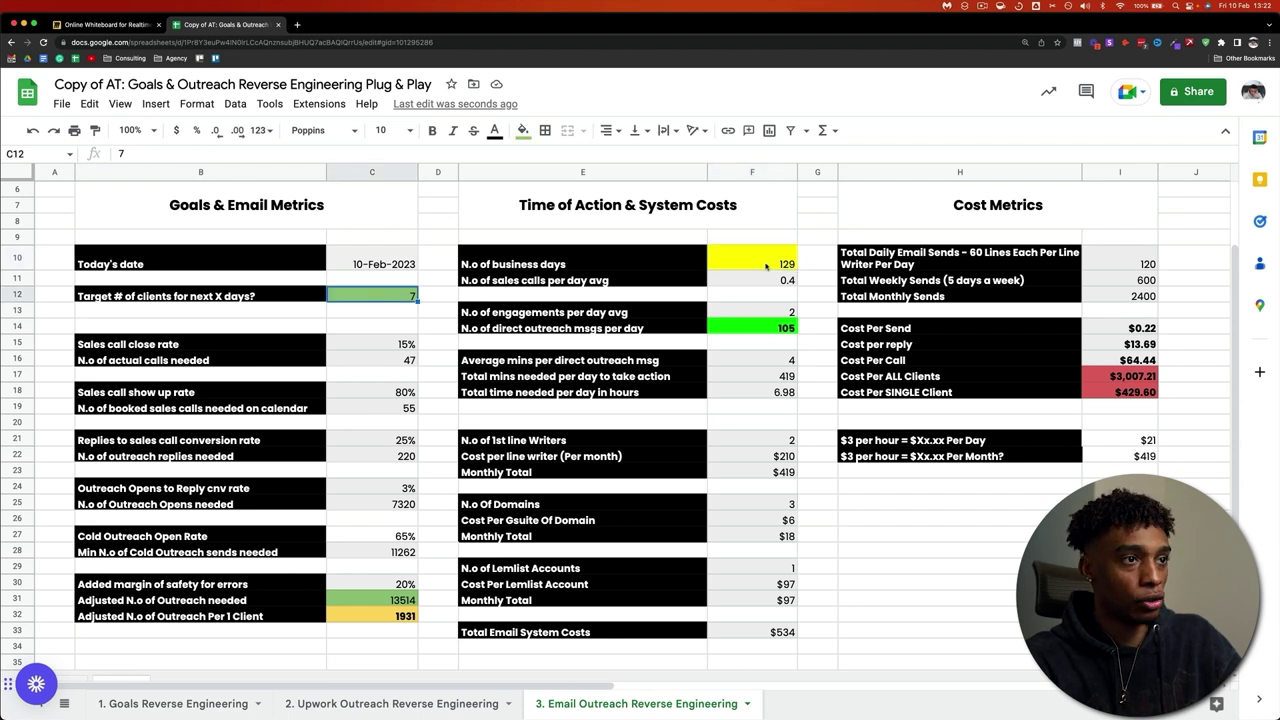
left_click(532, 336)
left_click(776, 331)
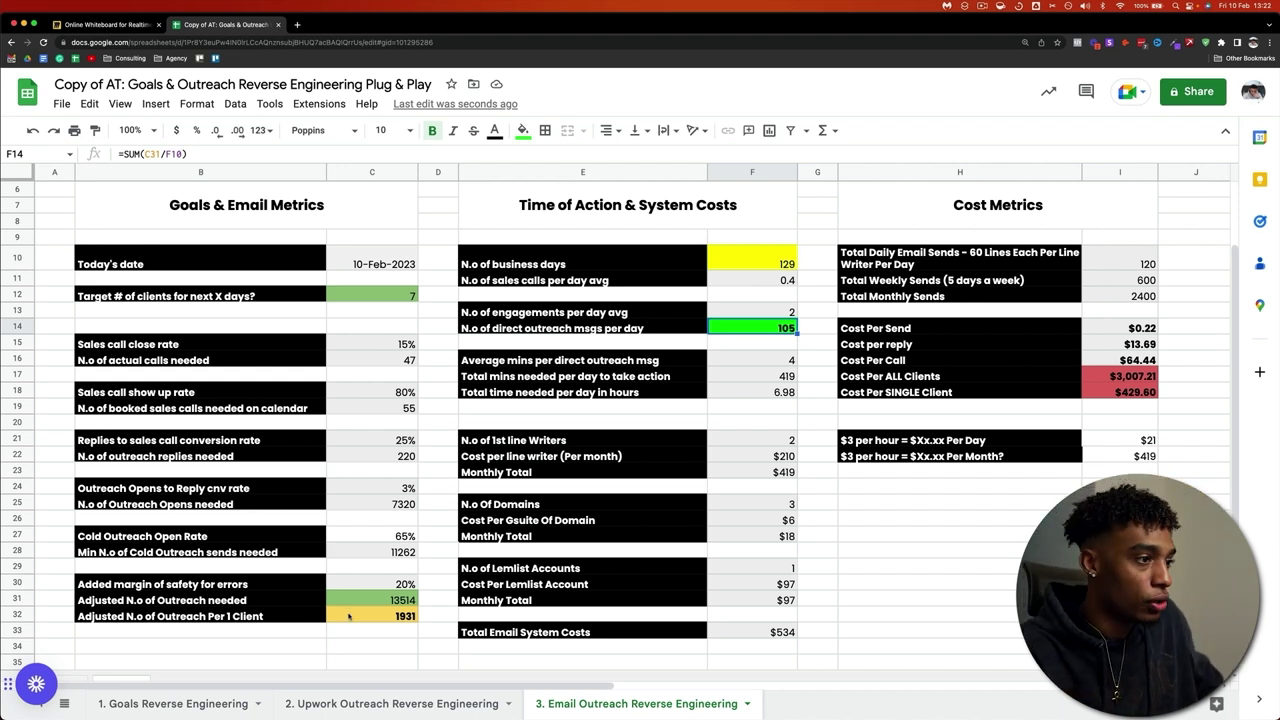
Set the Cold Outreach Open Rate to 60%
left_click(166, 538)
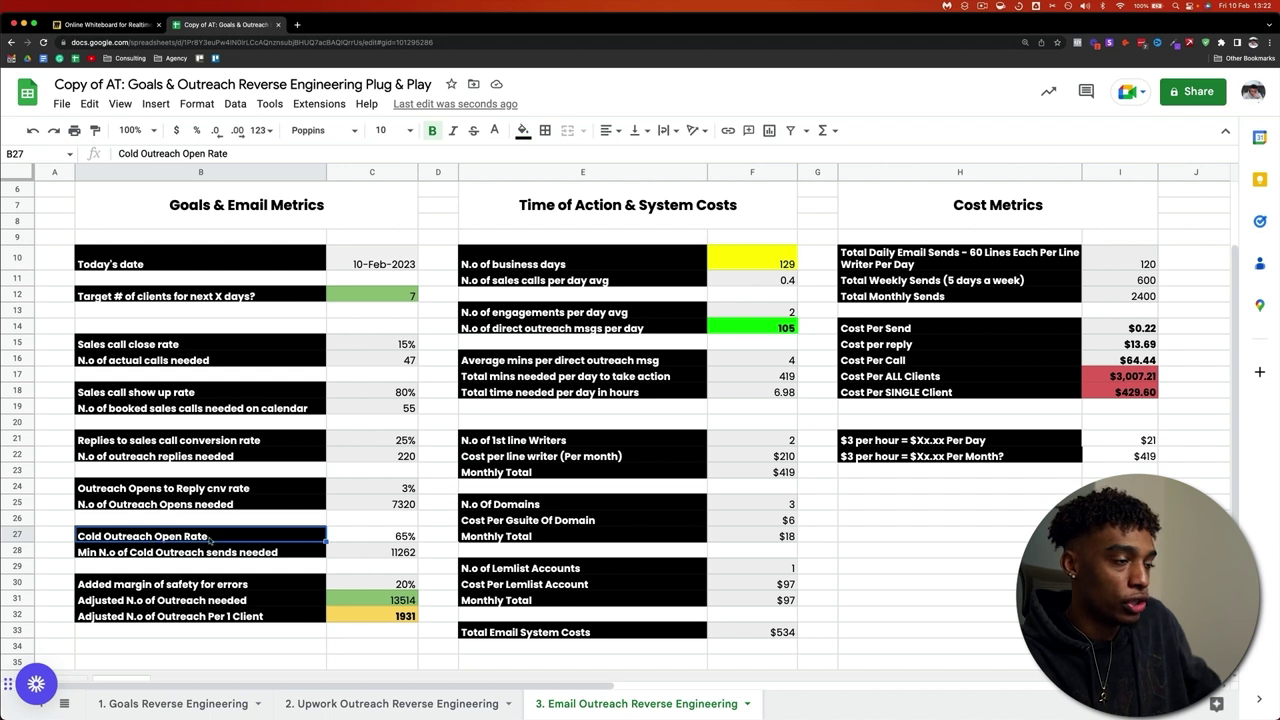
left_click(404, 540)
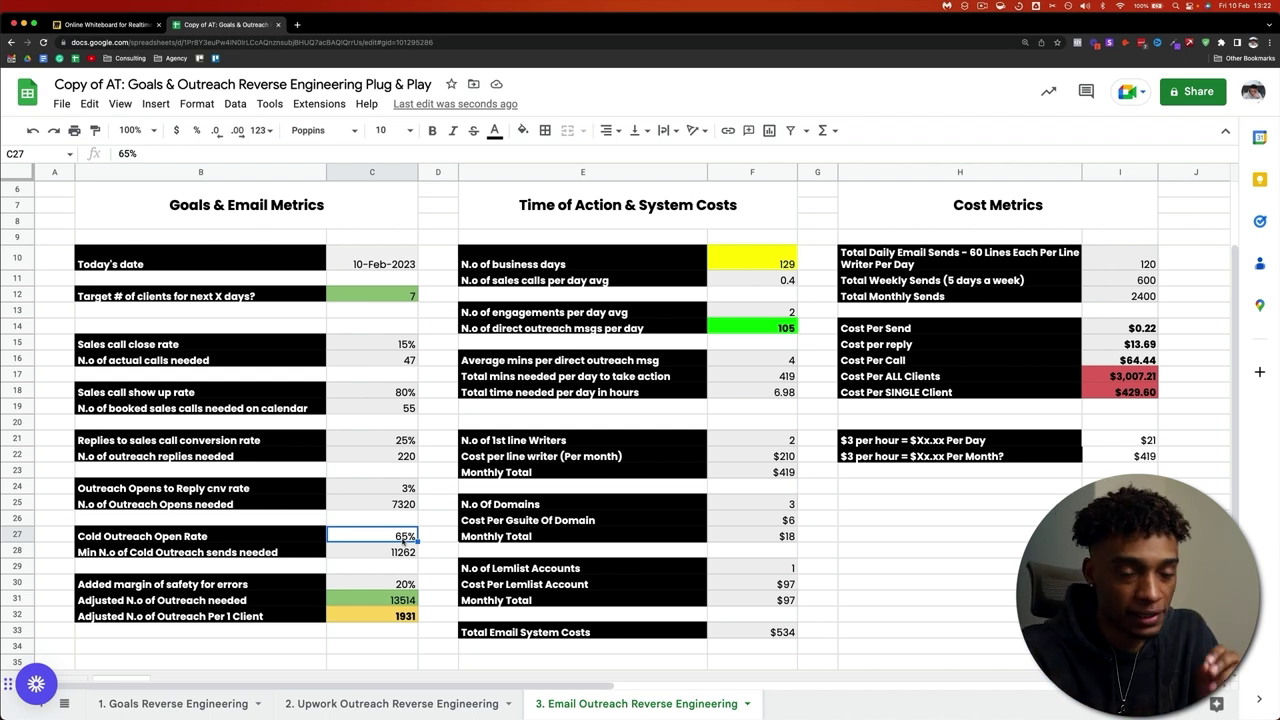
double_click(404, 540)
double_click(403, 539)
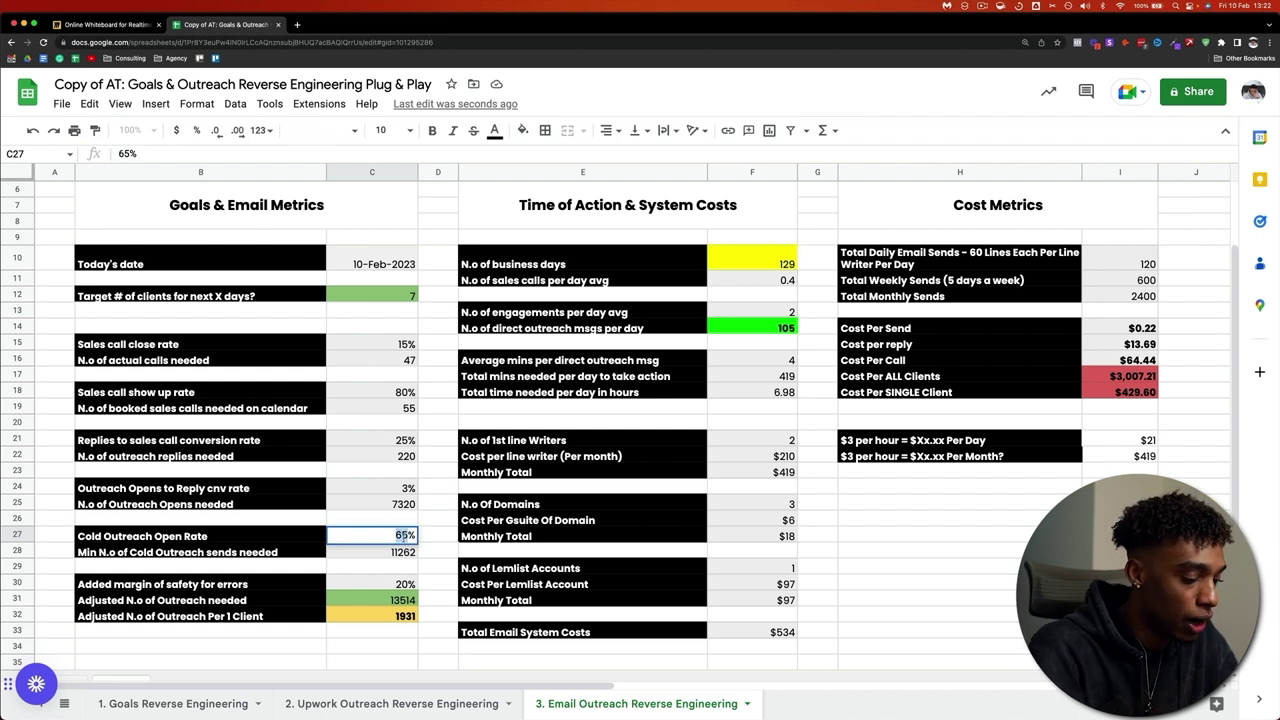
type("60")
key("Return")
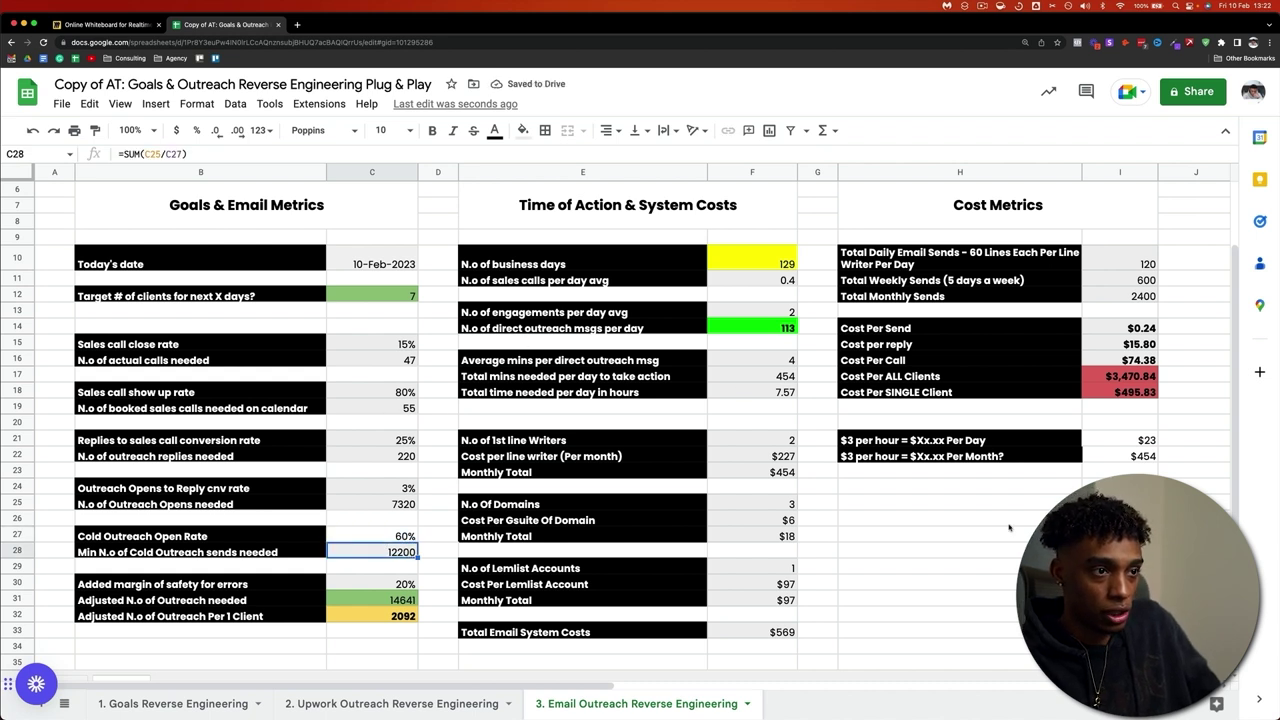
Set the Cold Outreach Open Rate back to 65%
left_click(398, 537)
type("65")
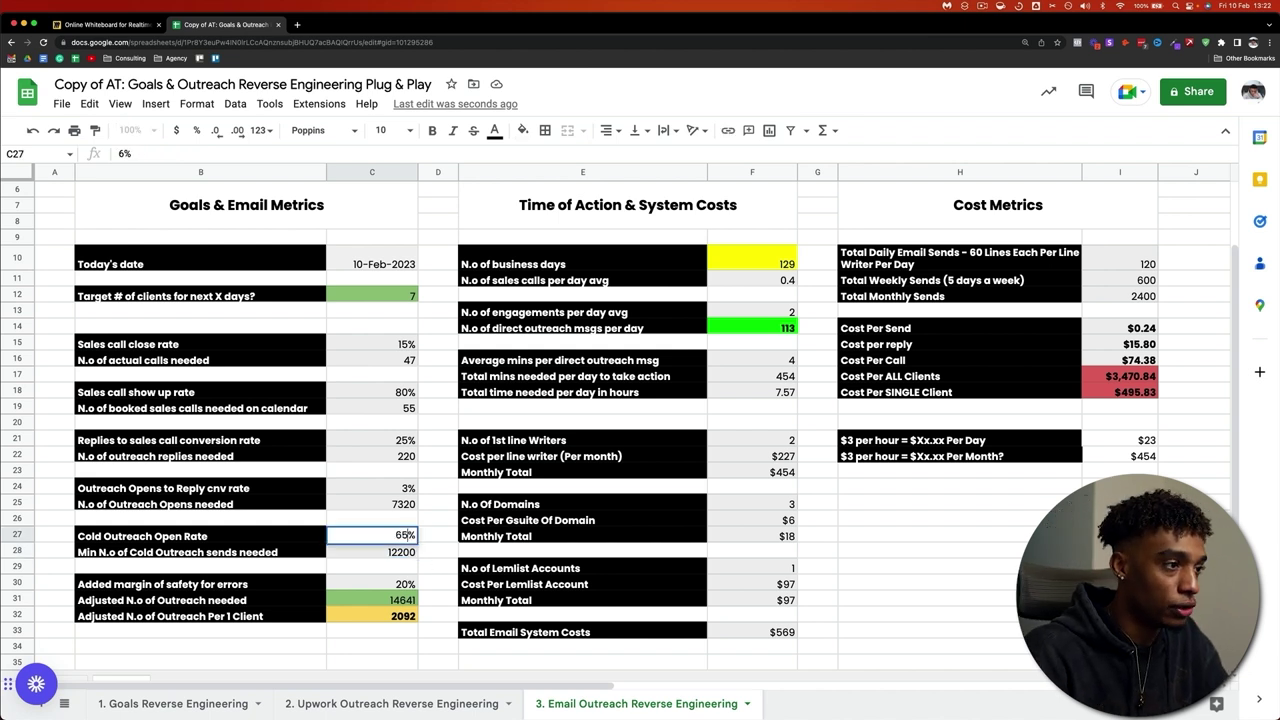
key("Return")
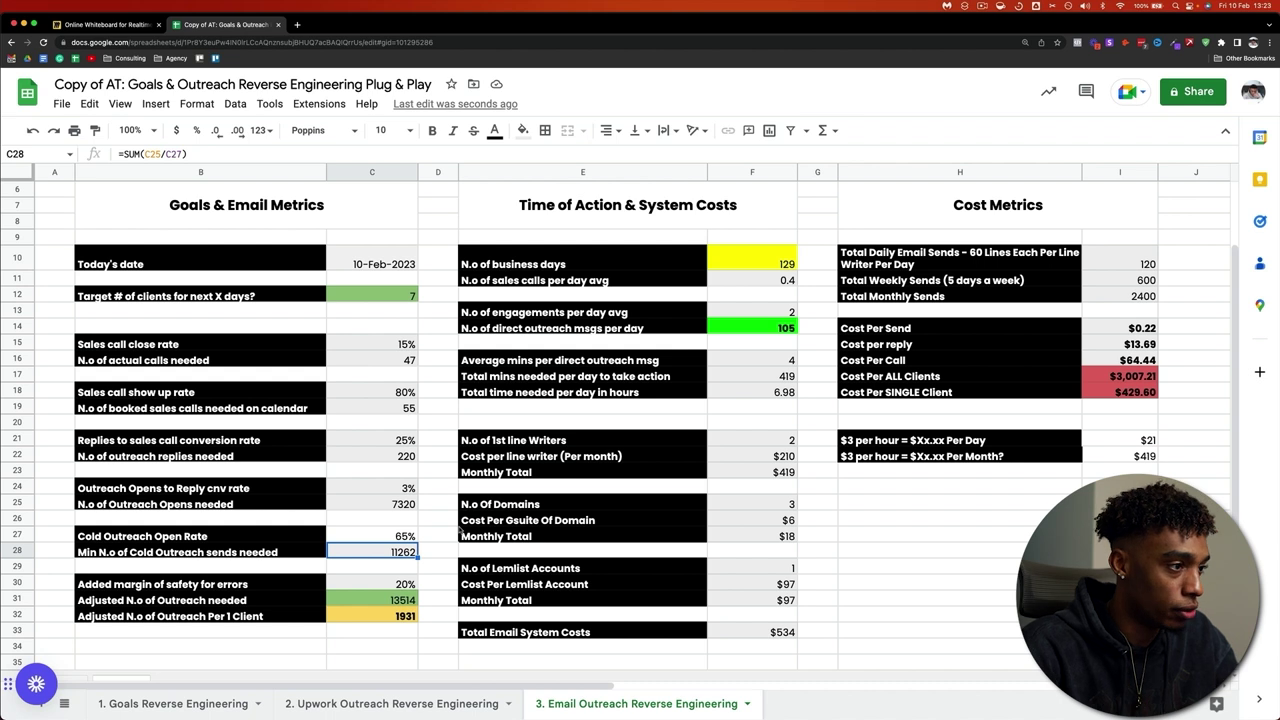
Examine the Outreach Opens to Reply cnv rate alongside the Cold Outreach Open Rate and the Replies to sales call conversion rate
left_click(363, 489)
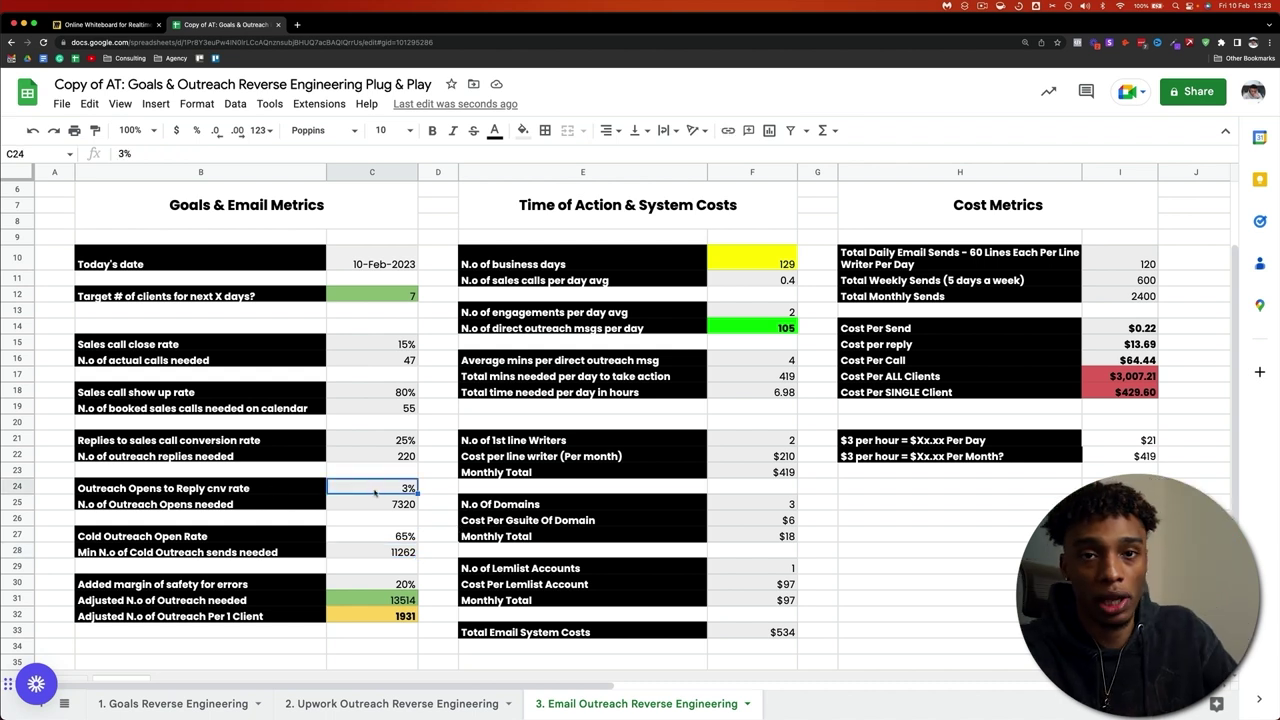
left_click(272, 493)
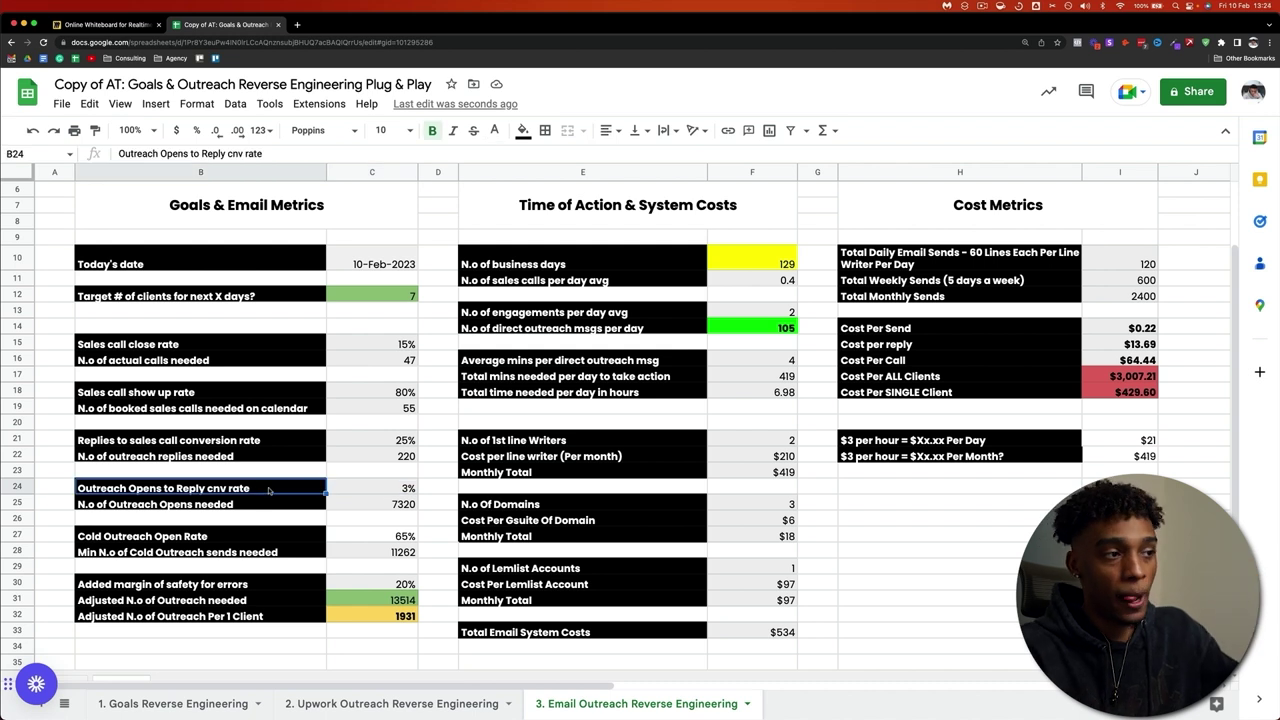
left_click(351, 491)
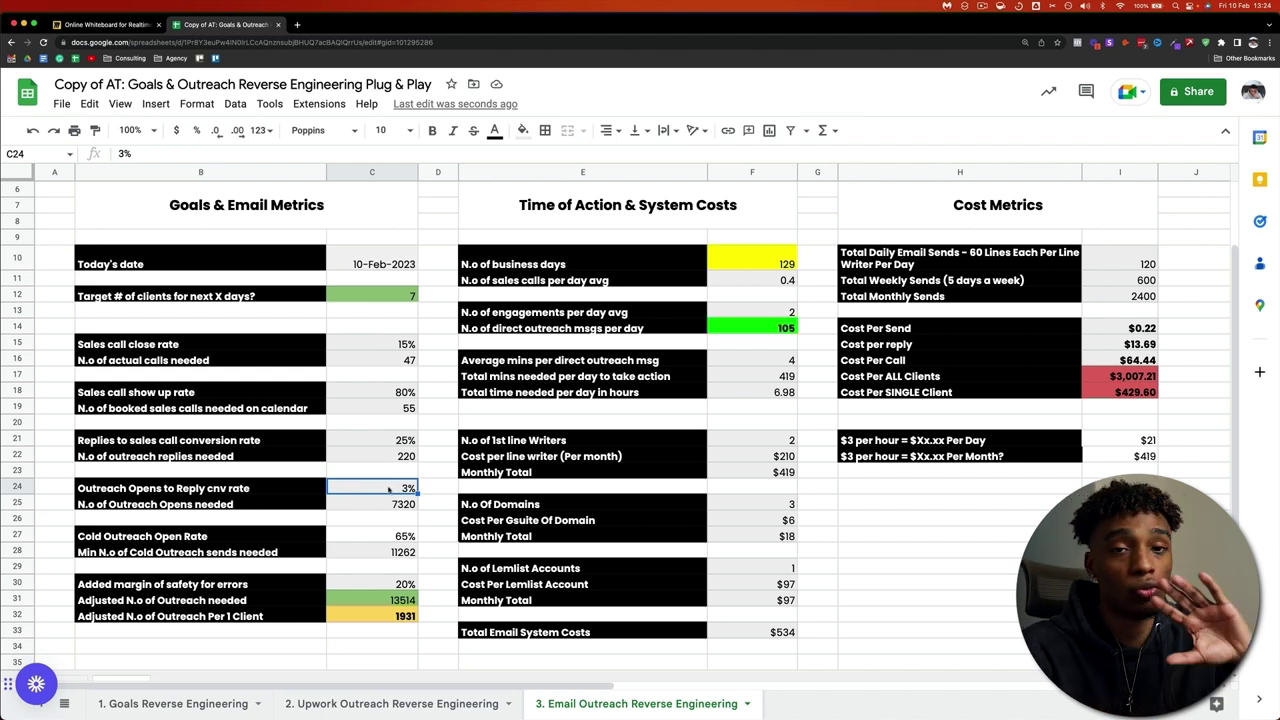
left_click(404, 446)
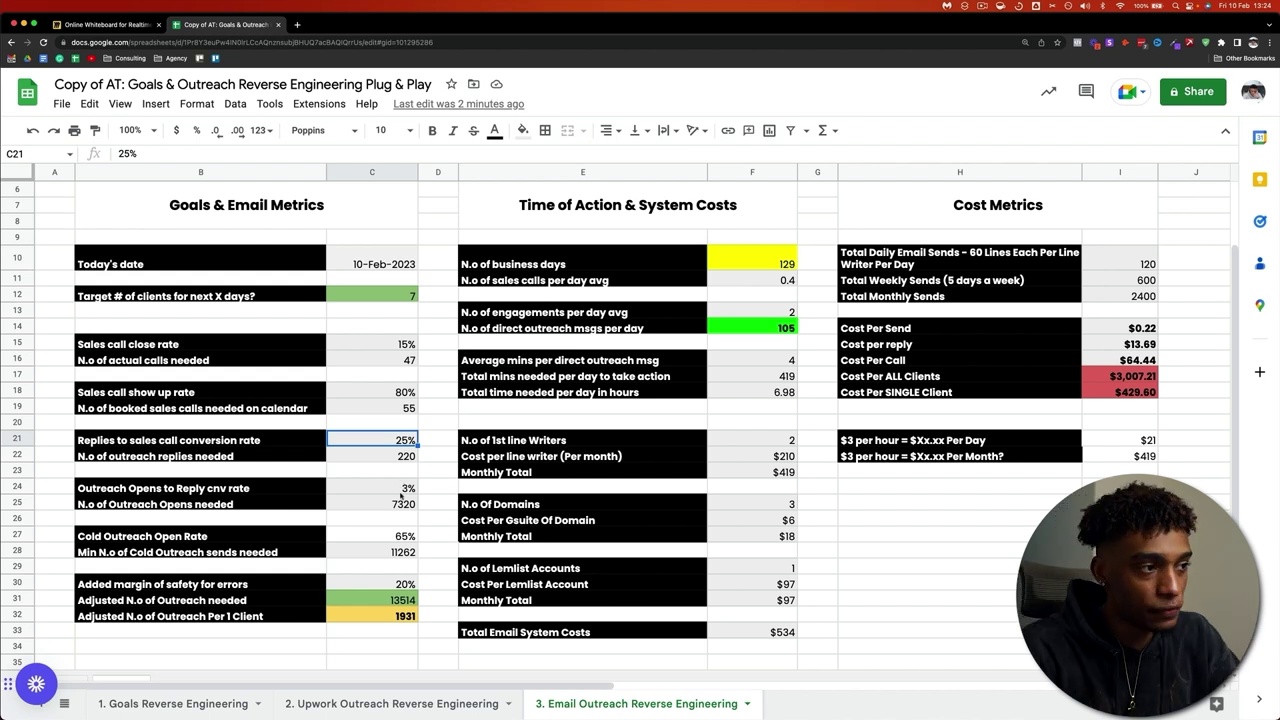
left_click(401, 533)
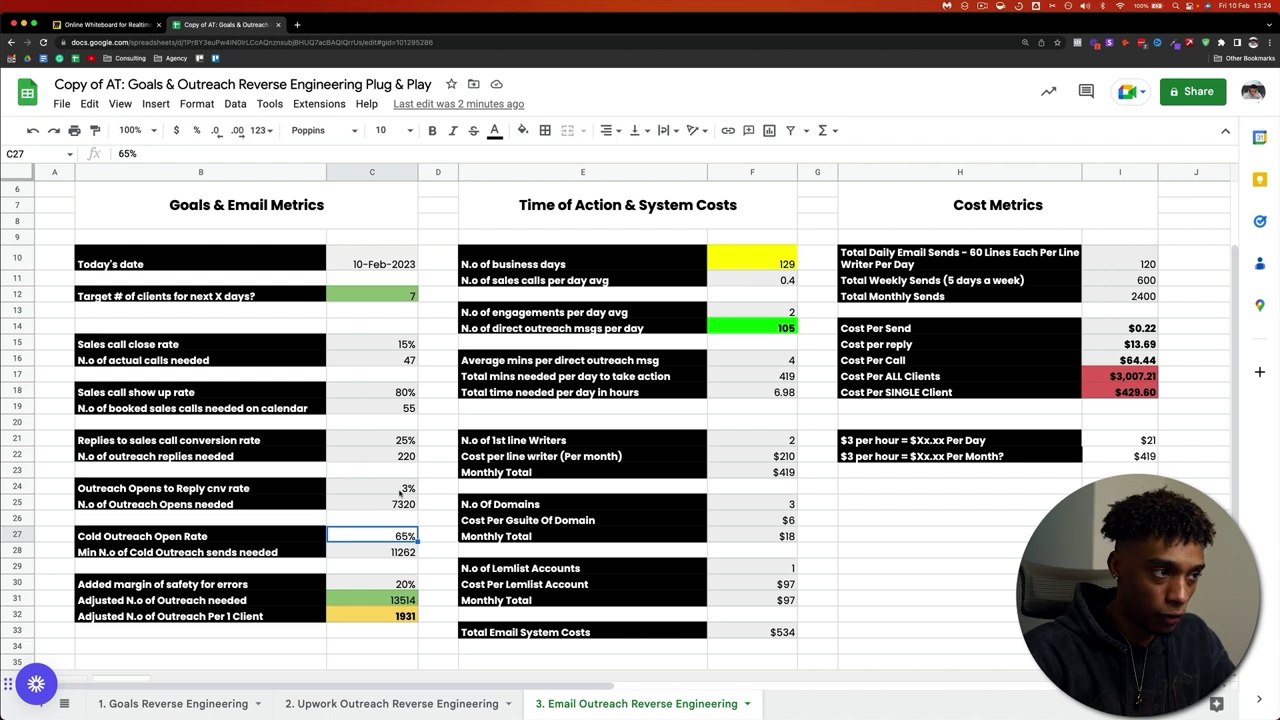
left_click(399, 490)
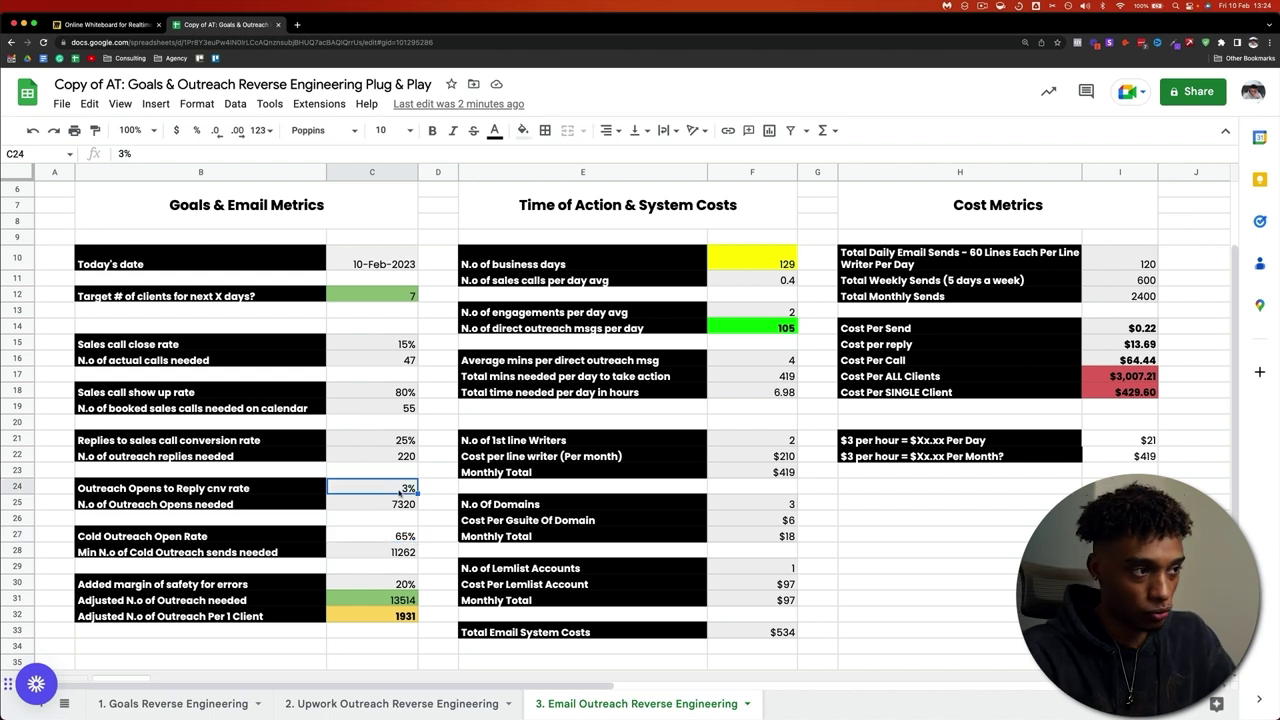
left_click(403, 446)
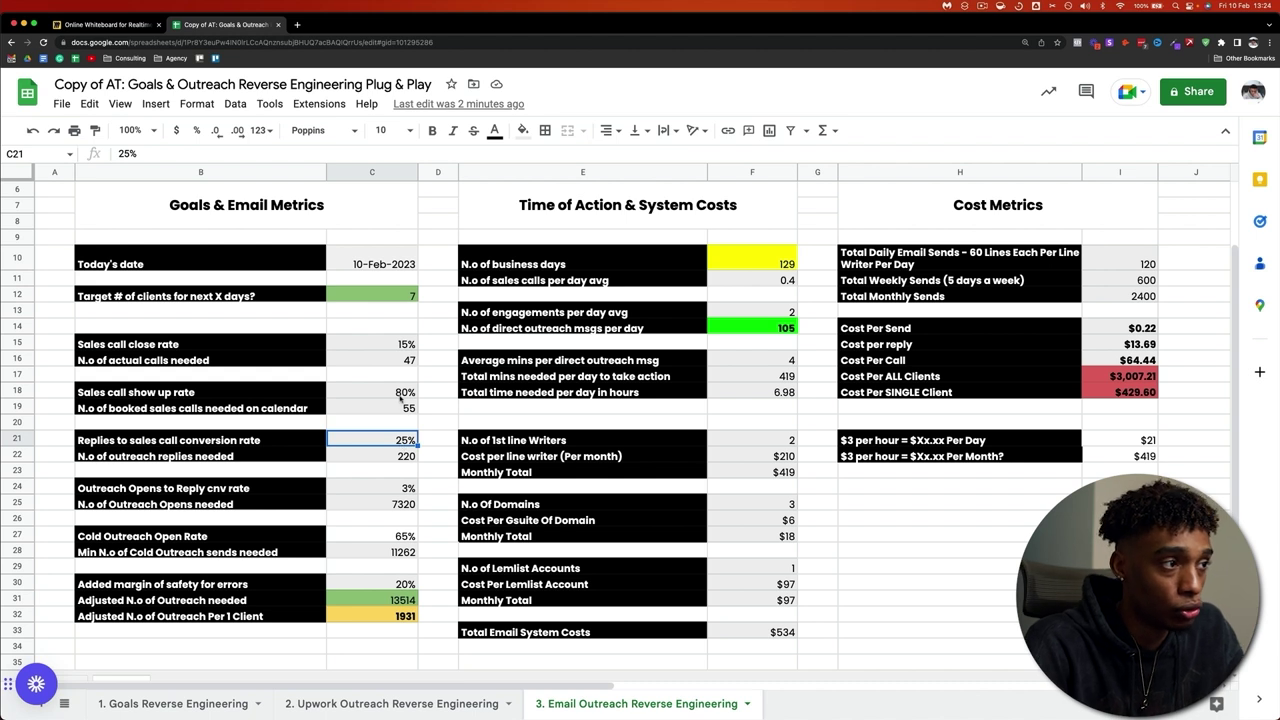
Examine the Sales call show up rate, the Replies to sales call conversion rate and the Sales call close rate
left_click(401, 396)
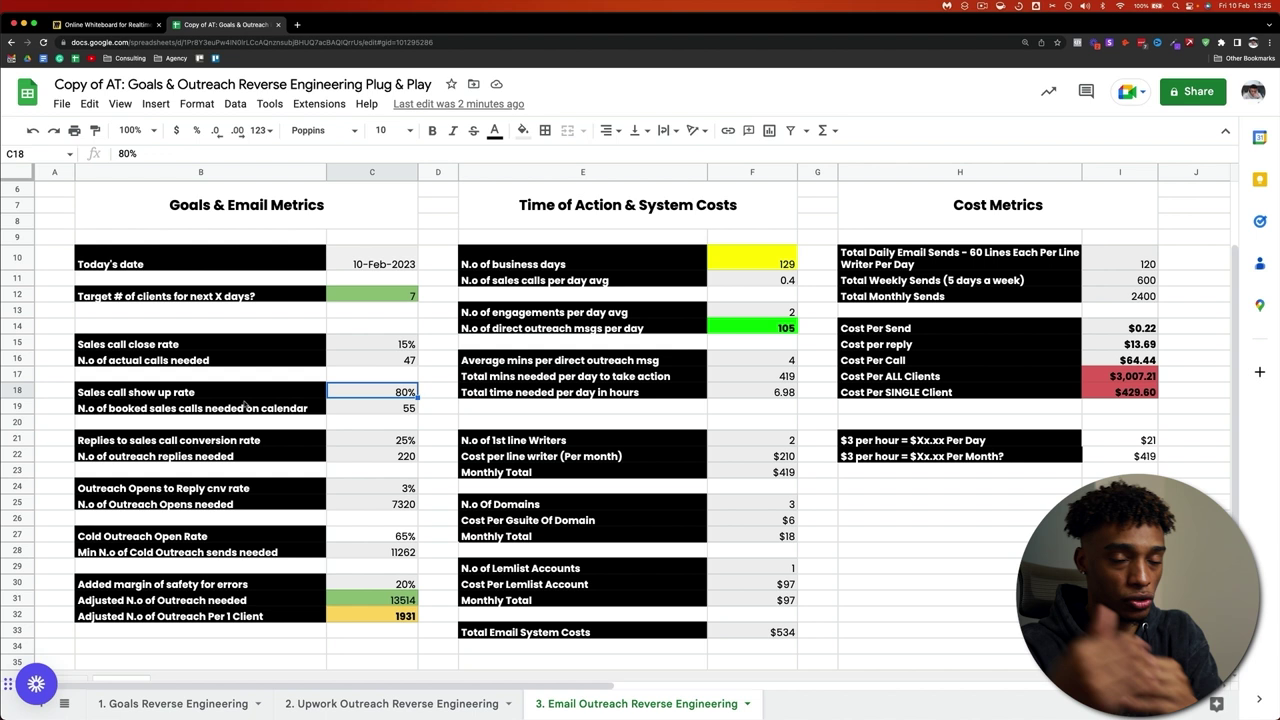
left_click(398, 440)
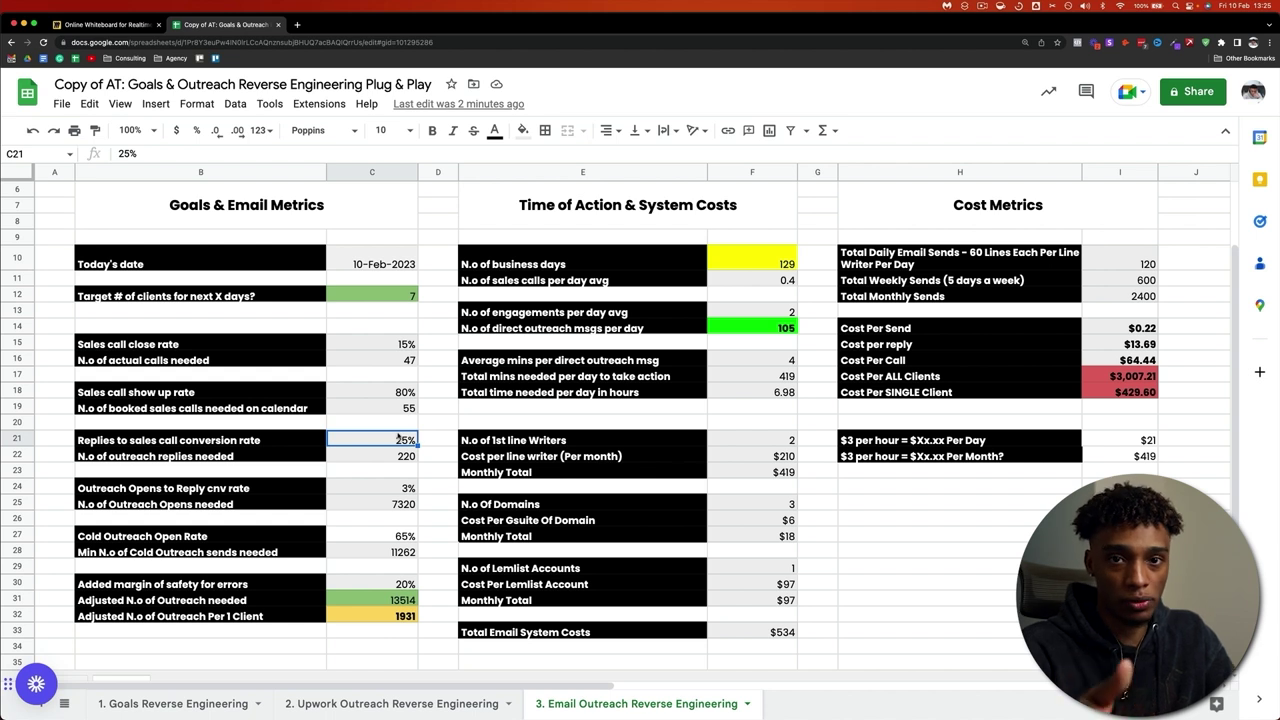
left_click(405, 394)
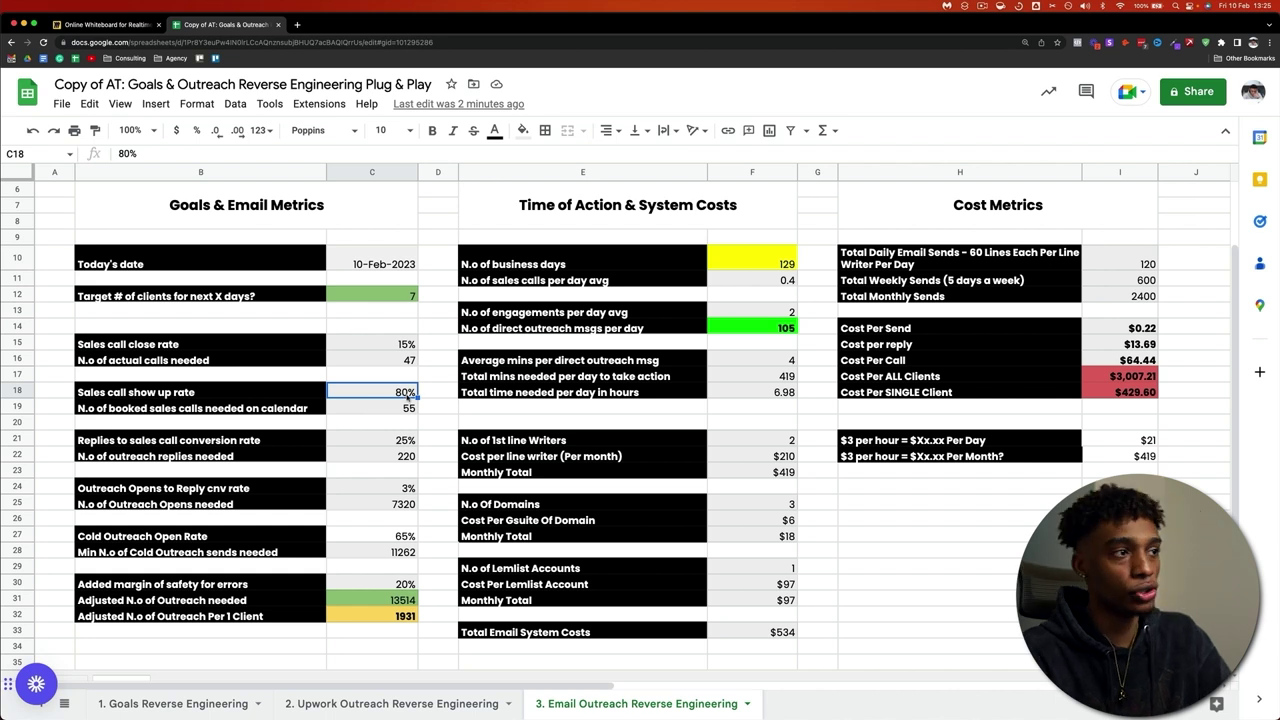
left_click(404, 346)
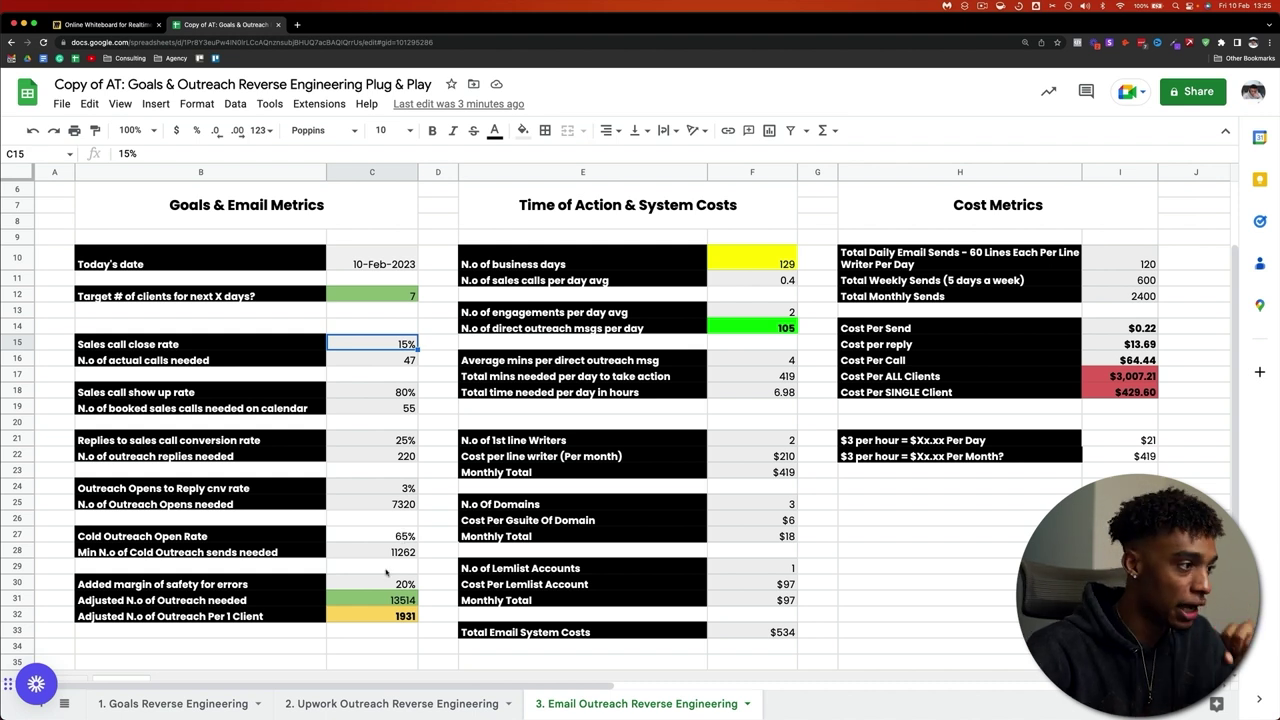
Inspect how Adjusted N.o of Outreach needed derives from the minimum cold outreach sends and the added margin of safety for errors
left_click(397, 600)
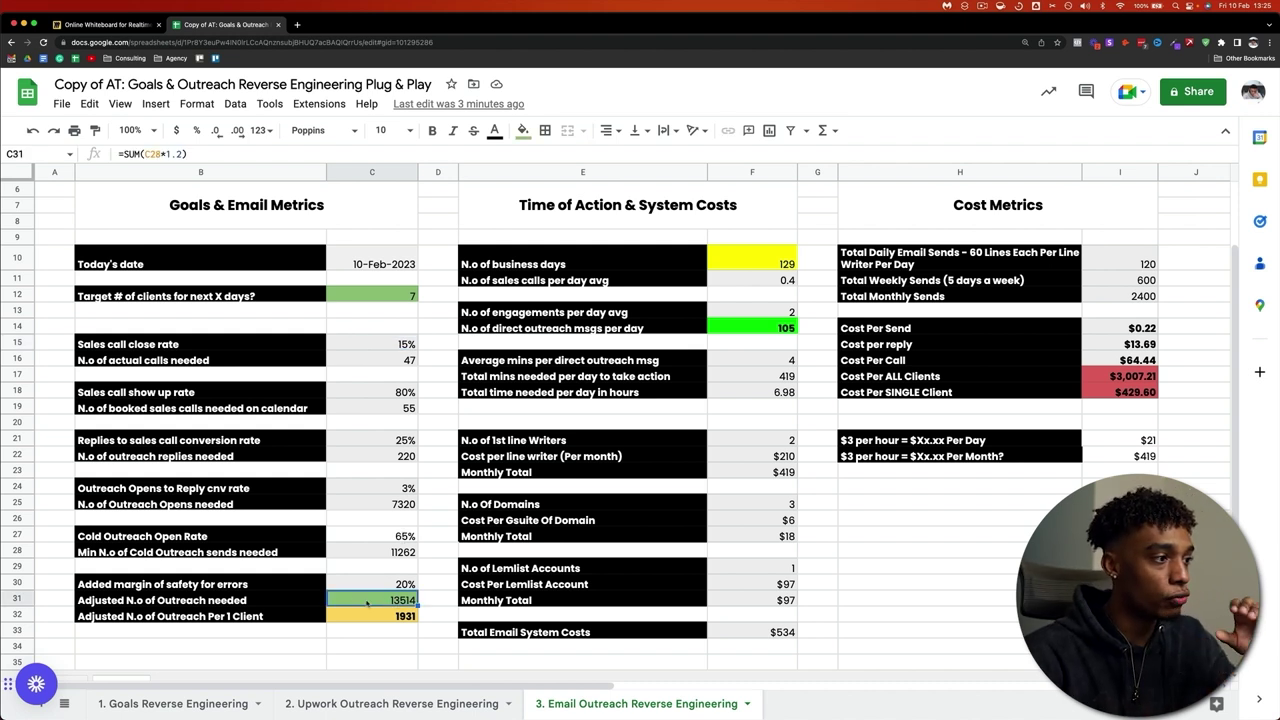
left_click(391, 589)
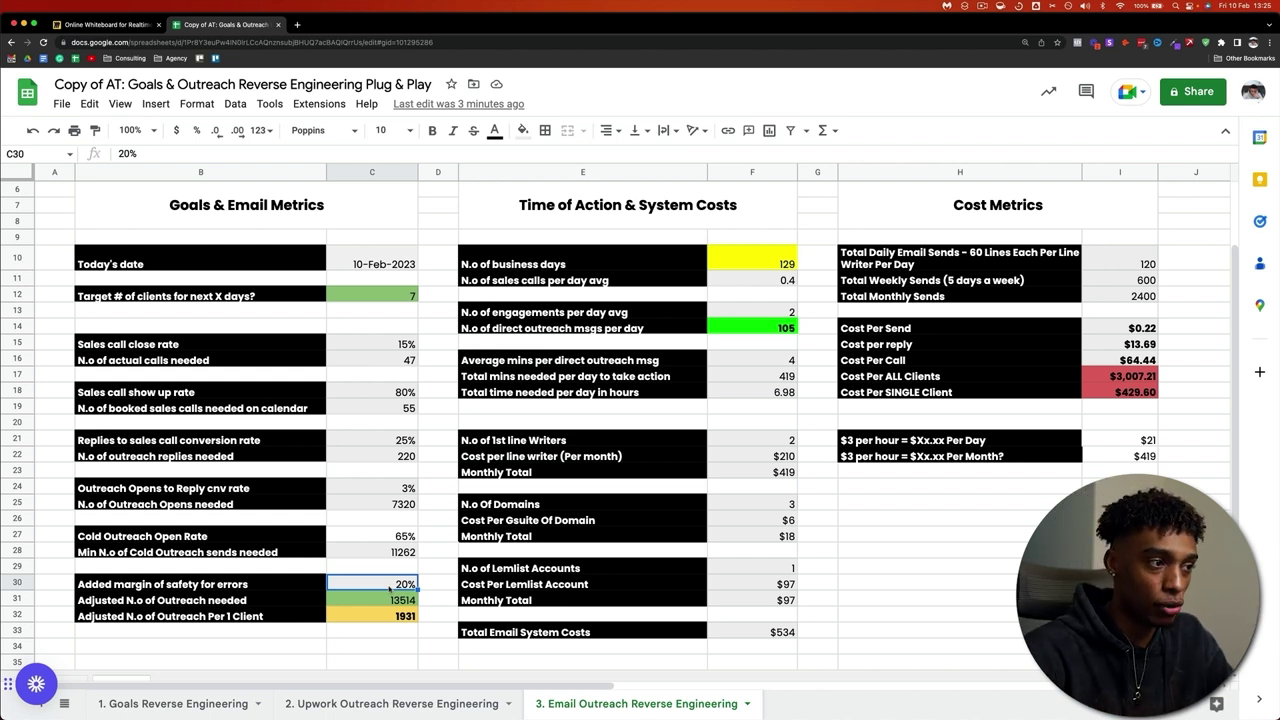
left_click(382, 552)
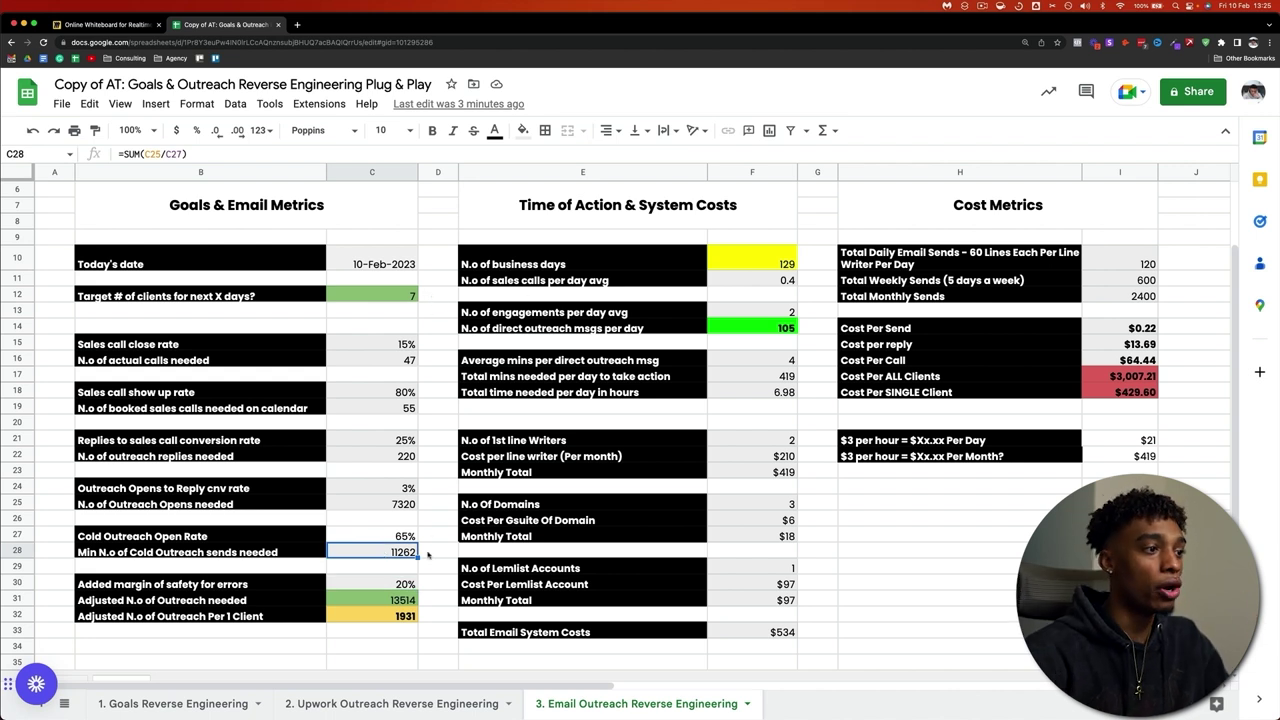
left_click(400, 585)
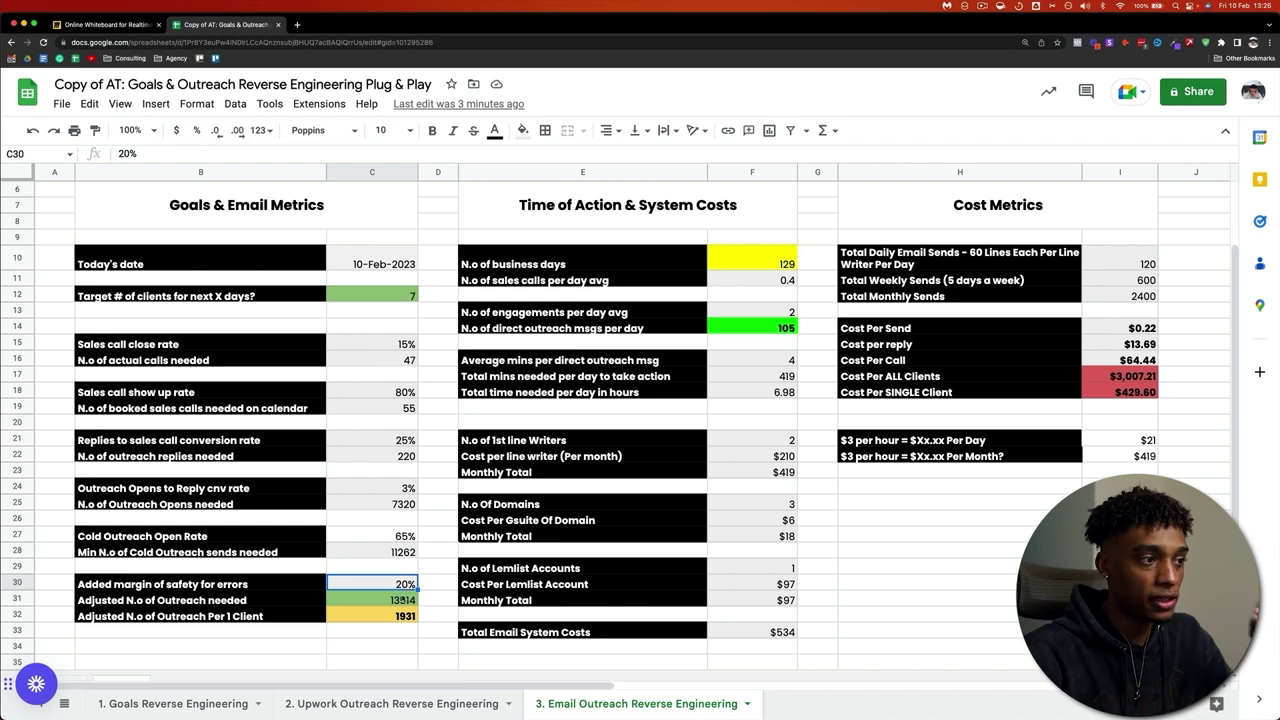
left_click(404, 600)
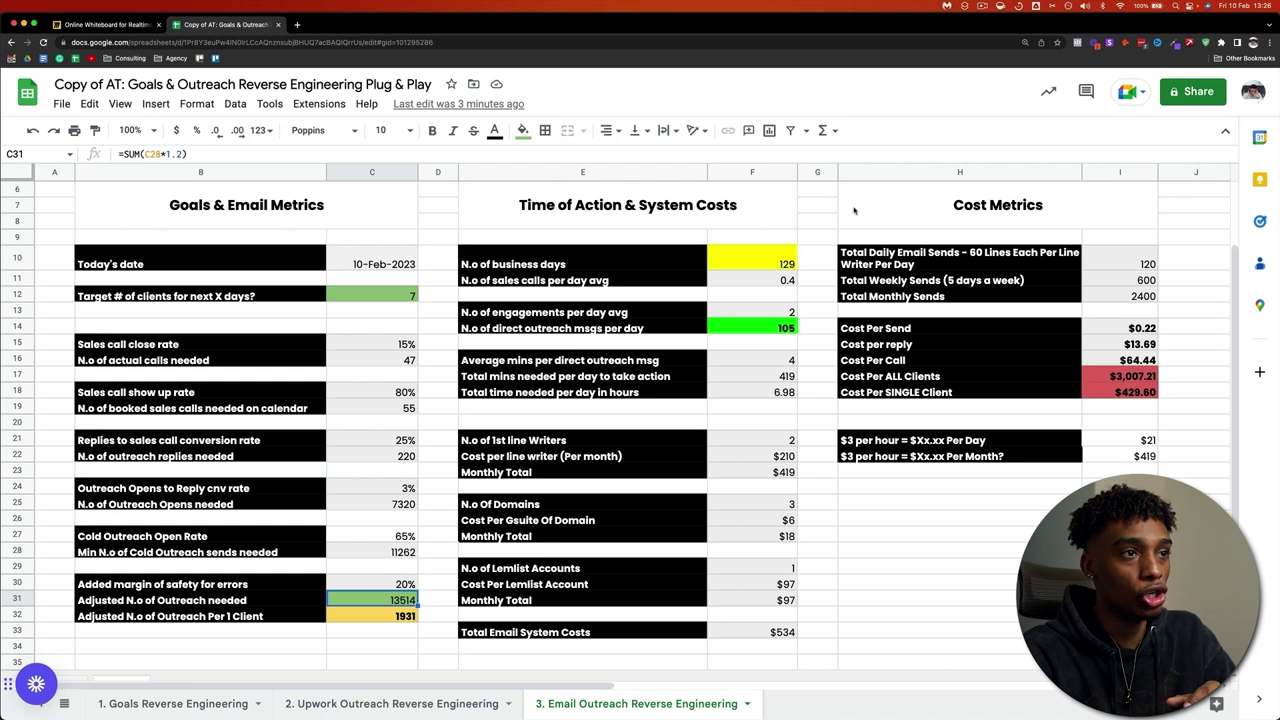
Examine N.o of business days and the formulas for direct outreach msgs per day and total mins needed per day
left_click(767, 264)
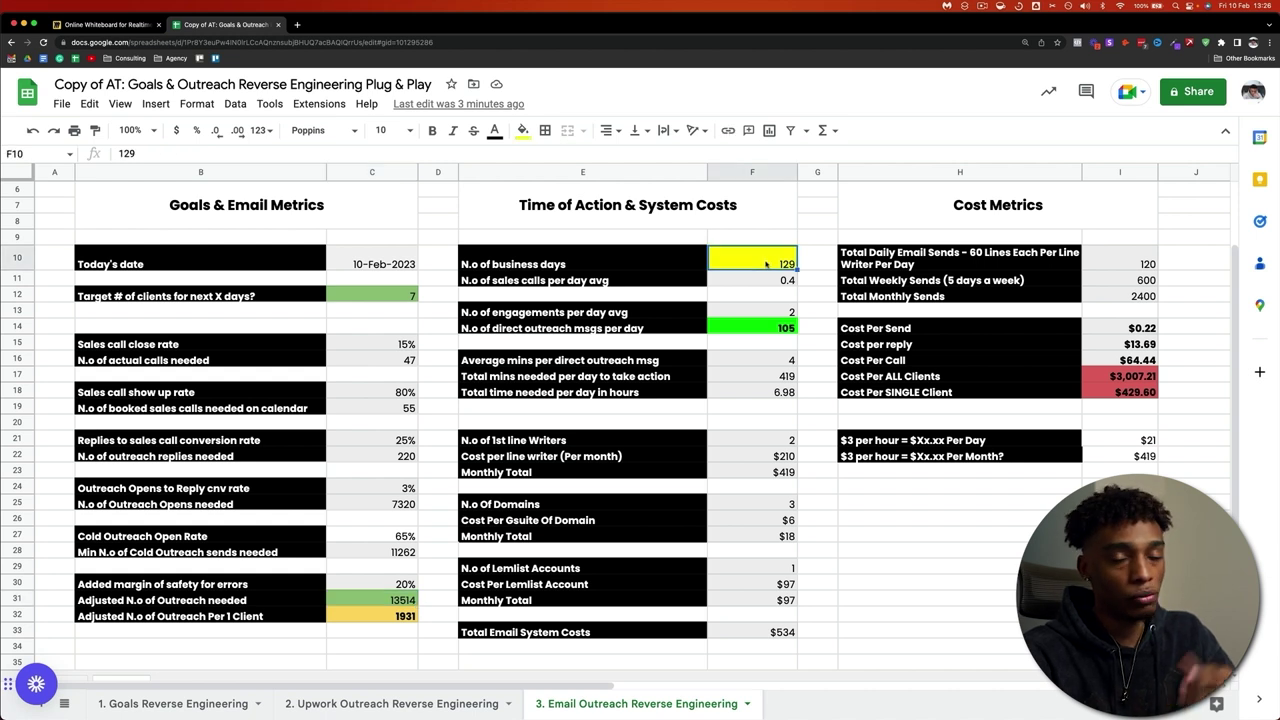
left_click(772, 328)
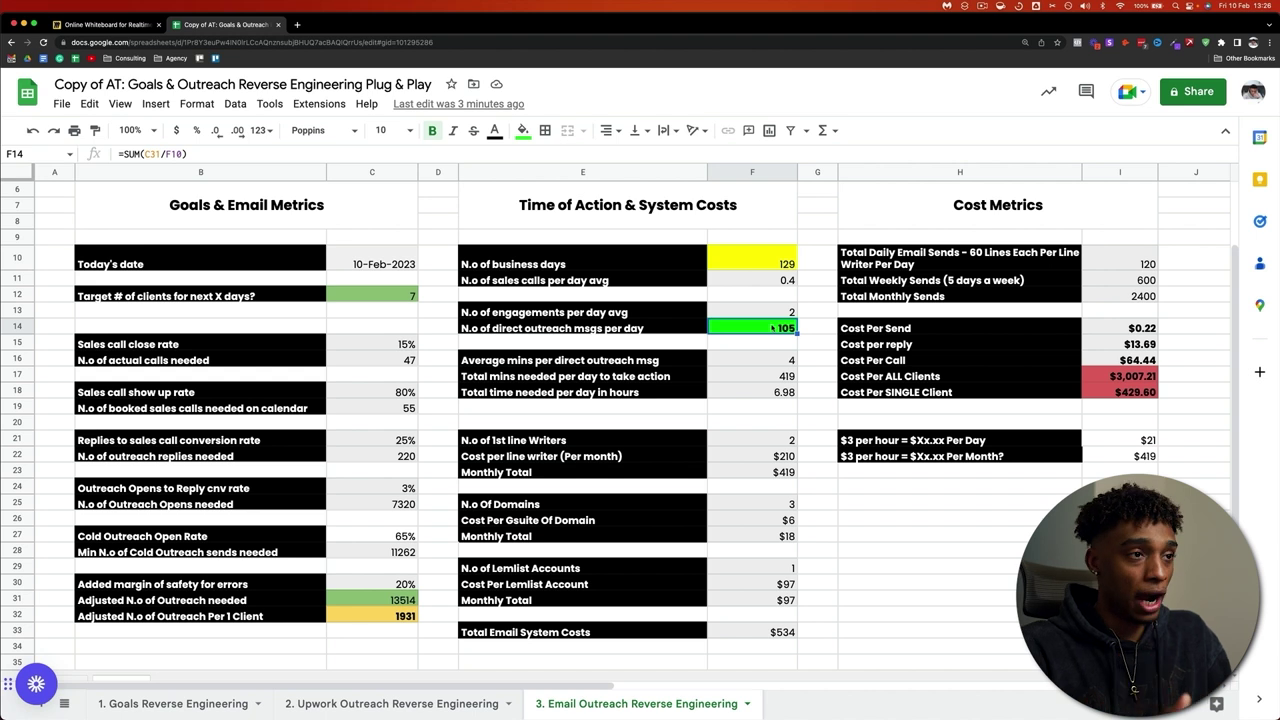
left_click(766, 361)
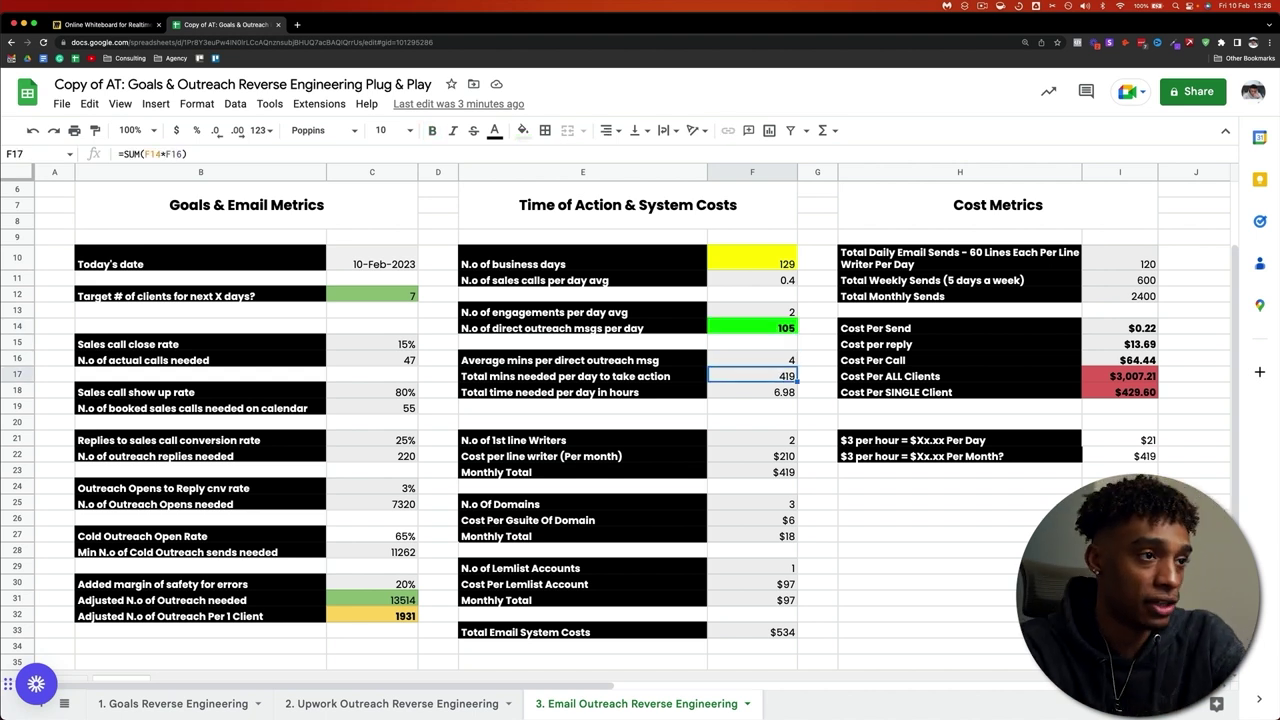
key("Up")
key("Up")
key("Up")
key("Down")
key("Down")
key("Down")
key("Down")
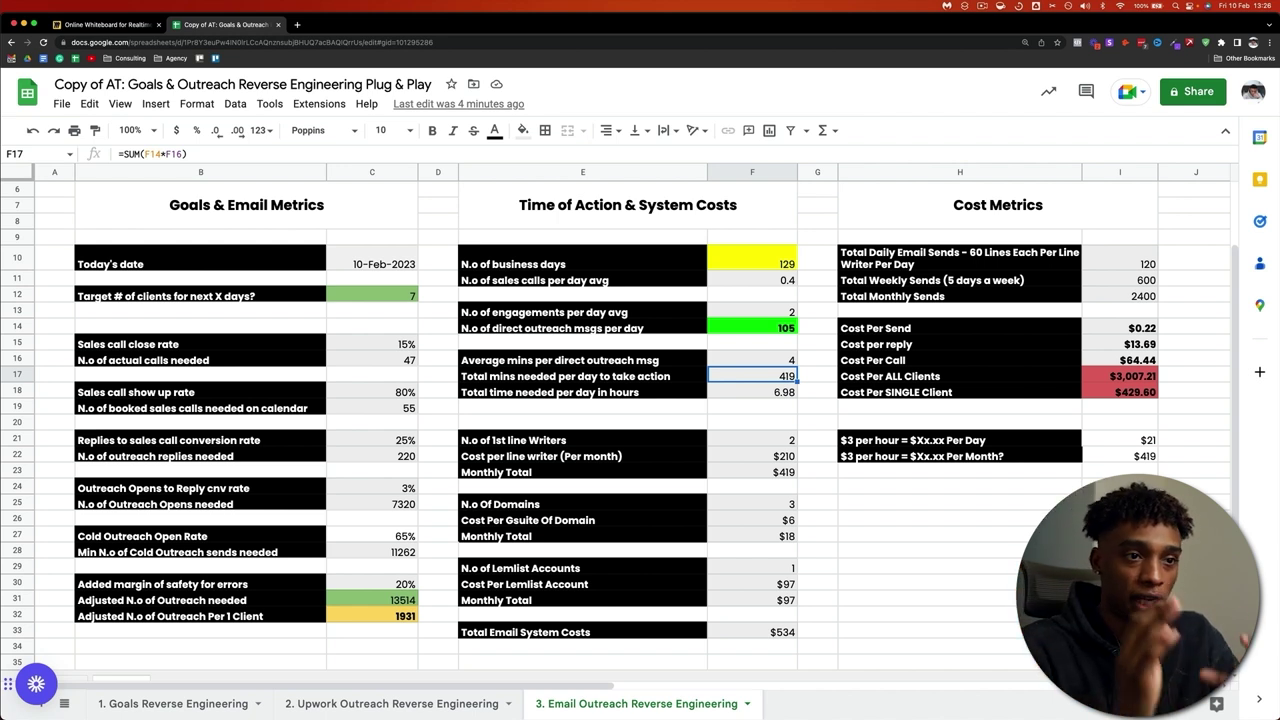
Trace Average mins per direct outreach msg through the formulas for total mins needed per day and total time needed per day in hours
left_click(770, 361)
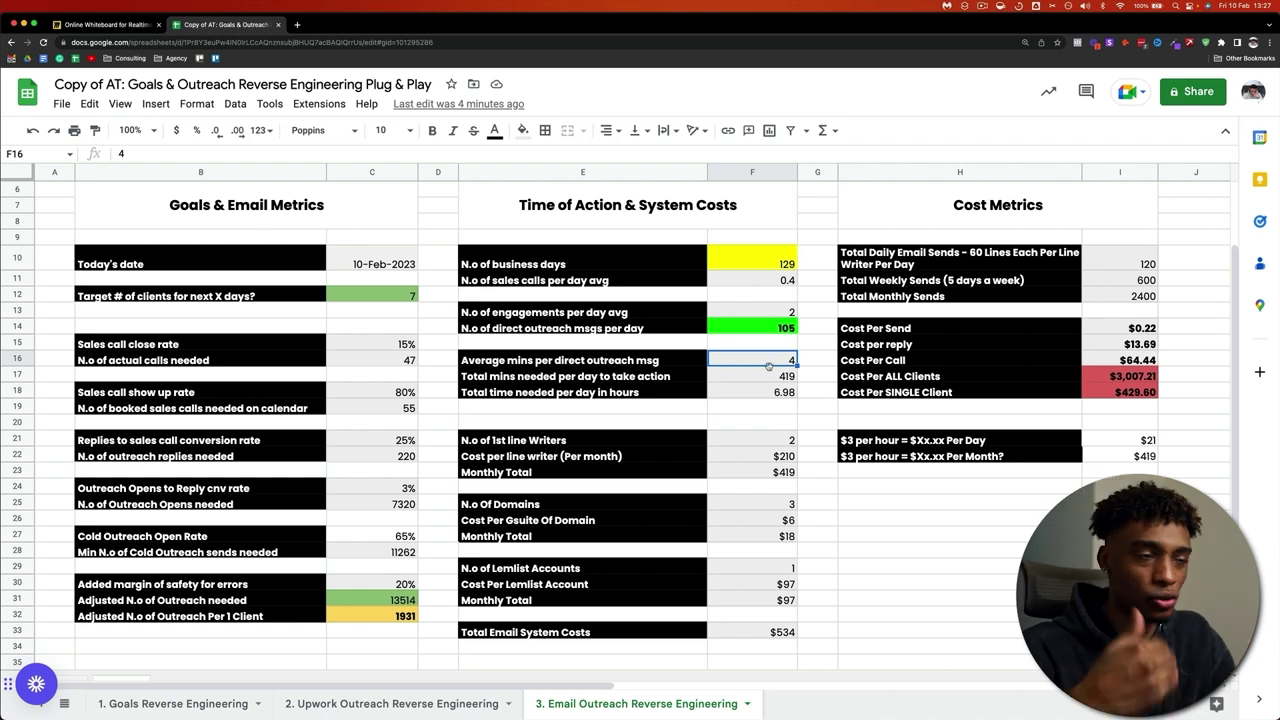
key("Down")
key("Down")
key("Up")
key("Up")
key("Down")
left_click(777, 362)
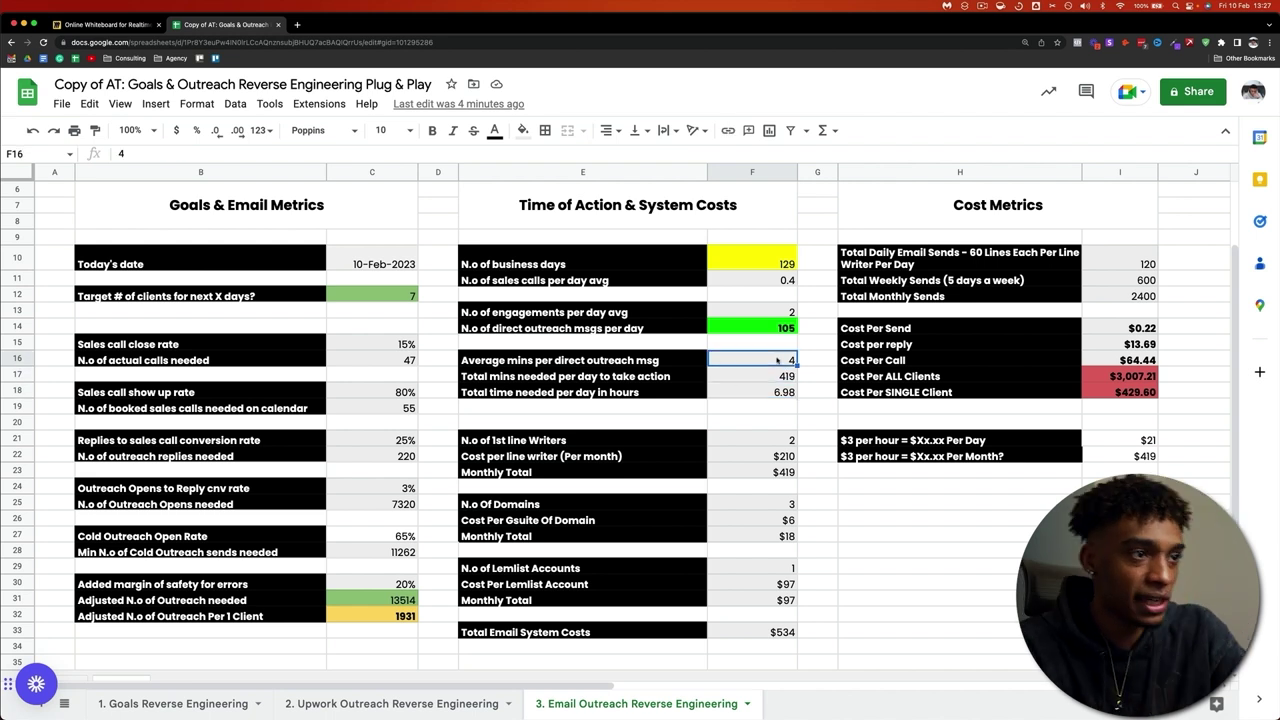
key("Up")
key("Up")
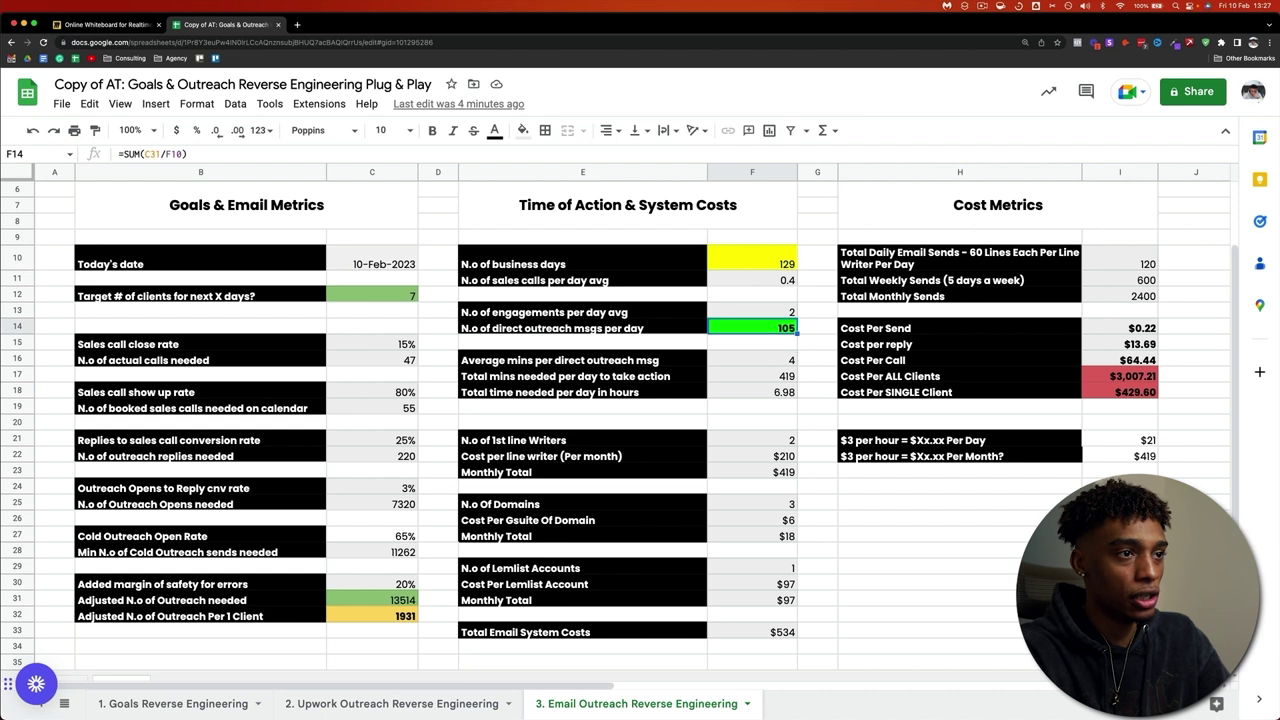
key("Down")
key("Down")
key("Down")
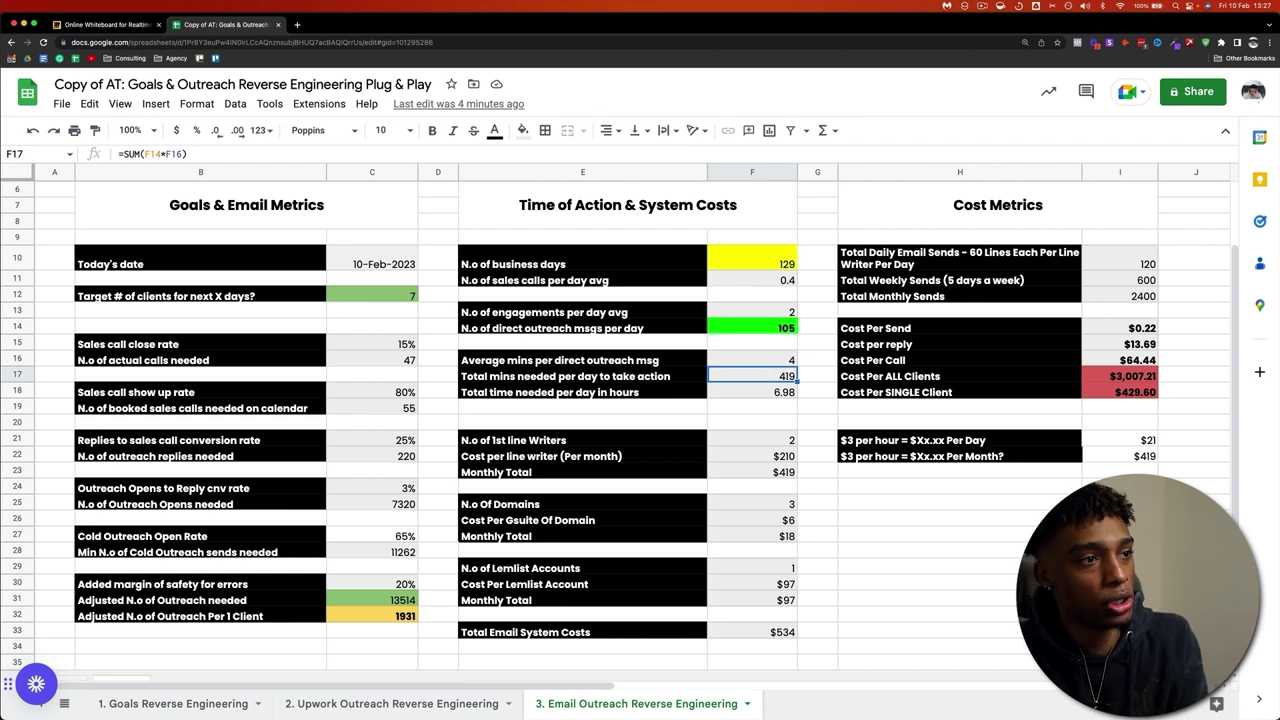
key("Down")
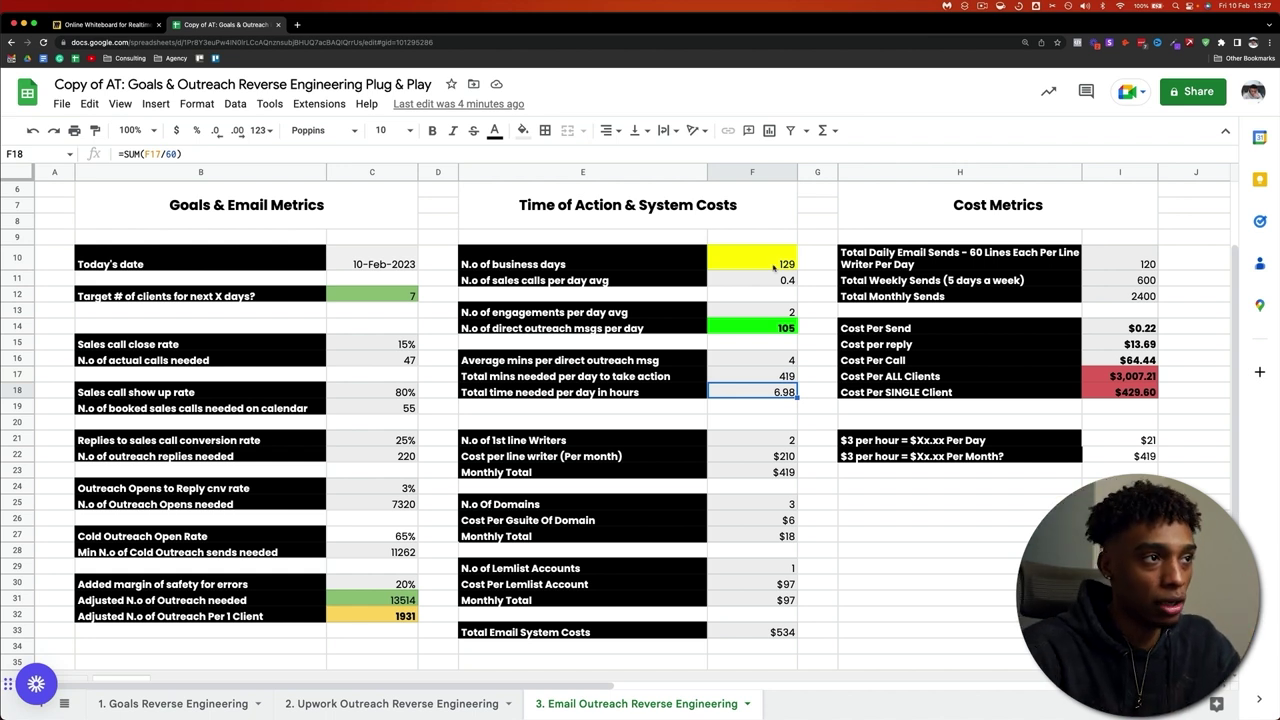
Compare N.o of 1st line Writers with the Total time needed per day in hours
left_click(752, 224)
left_click(790, 441)
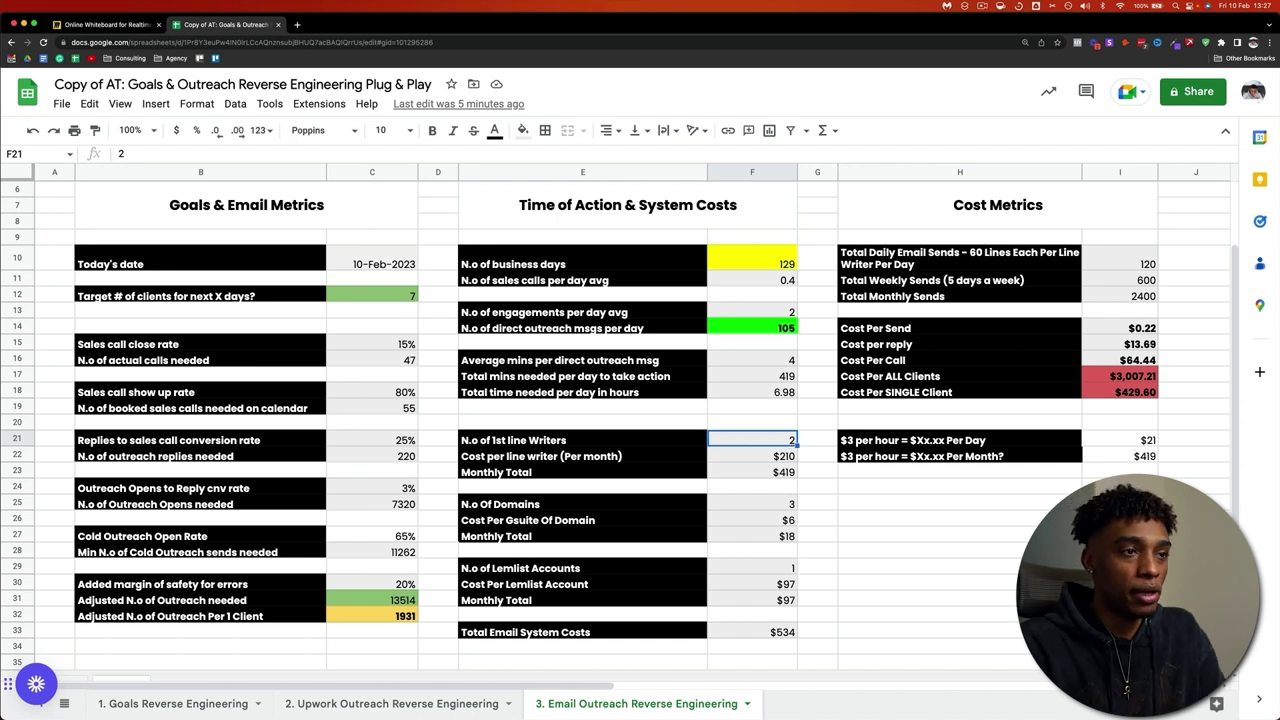
left_click(752, 406)
left_click(752, 392)
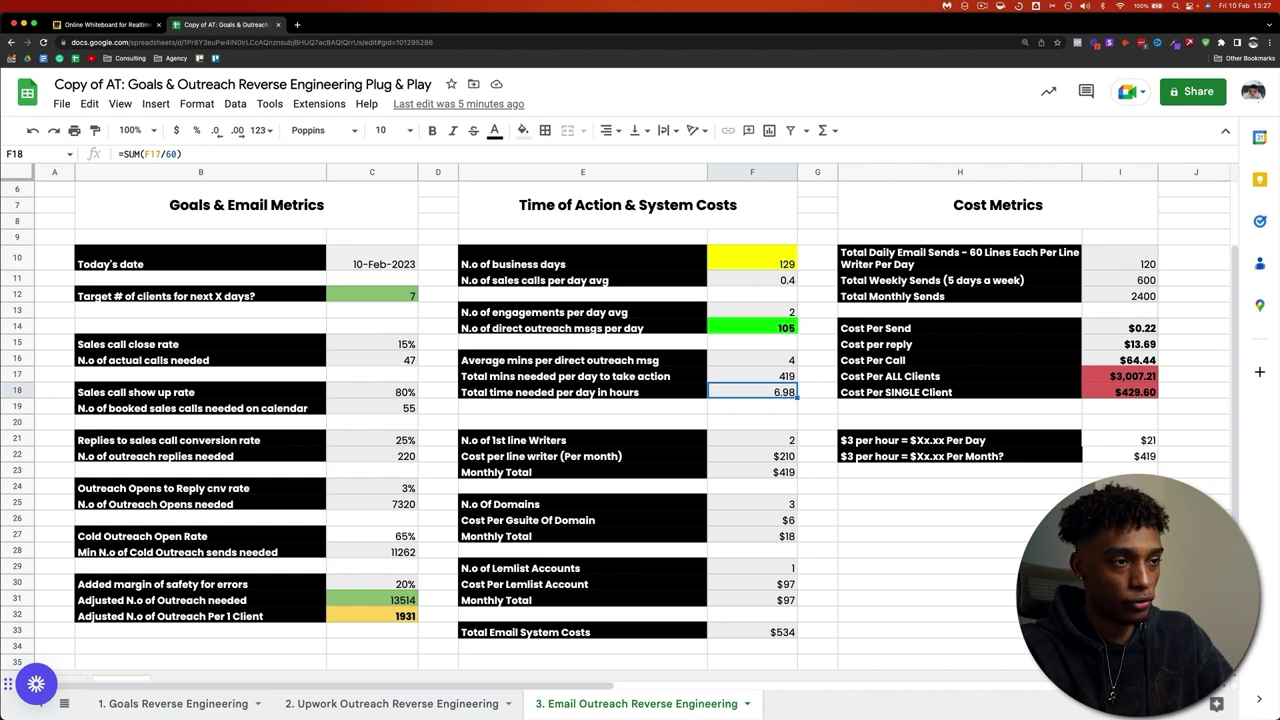
key("Down")
key("Down")
key("Down")
key("Down")
key("Up")
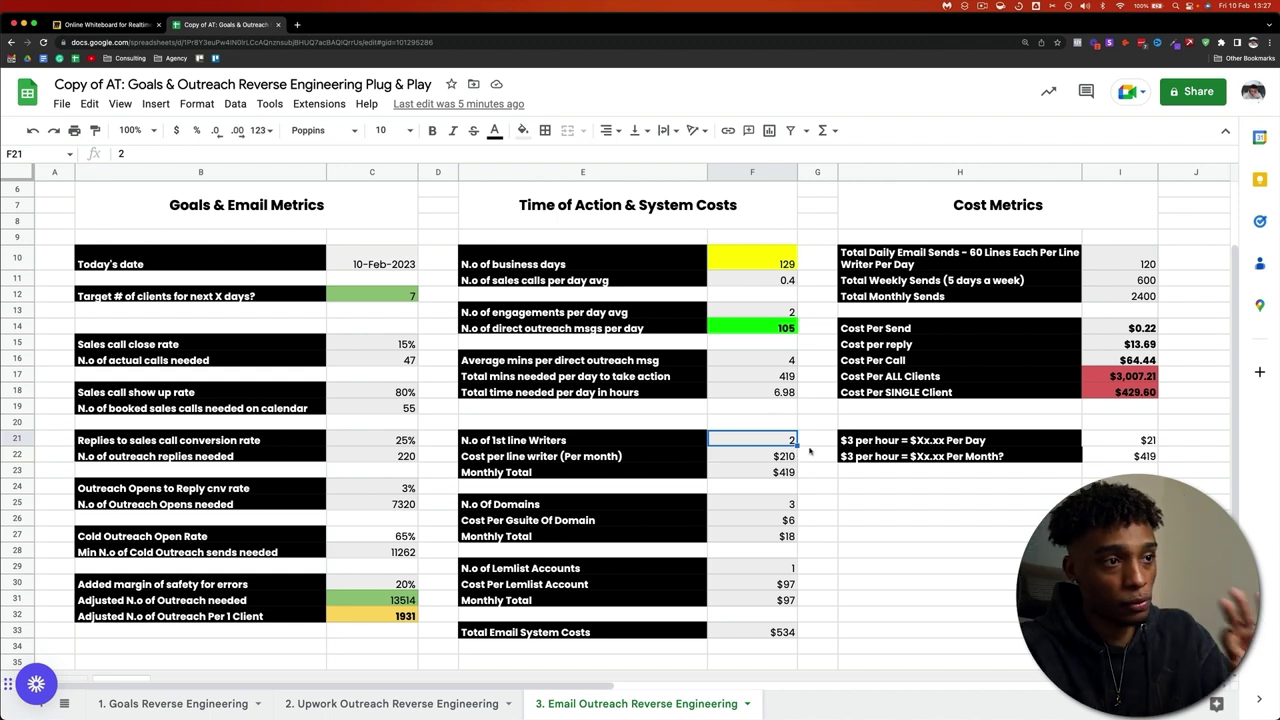
Inspect the formula for the daily cost at $3 per hour and the hours cell it refers to
left_click(1120, 440)
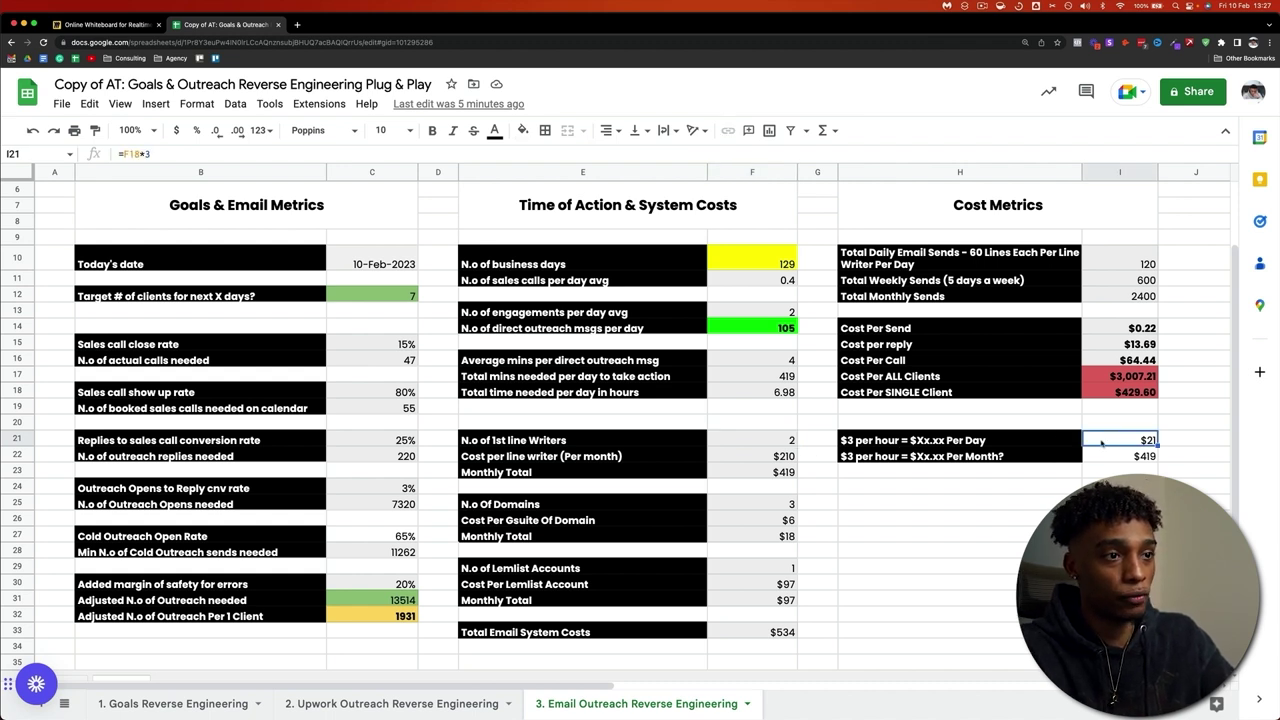
left_click(893, 447)
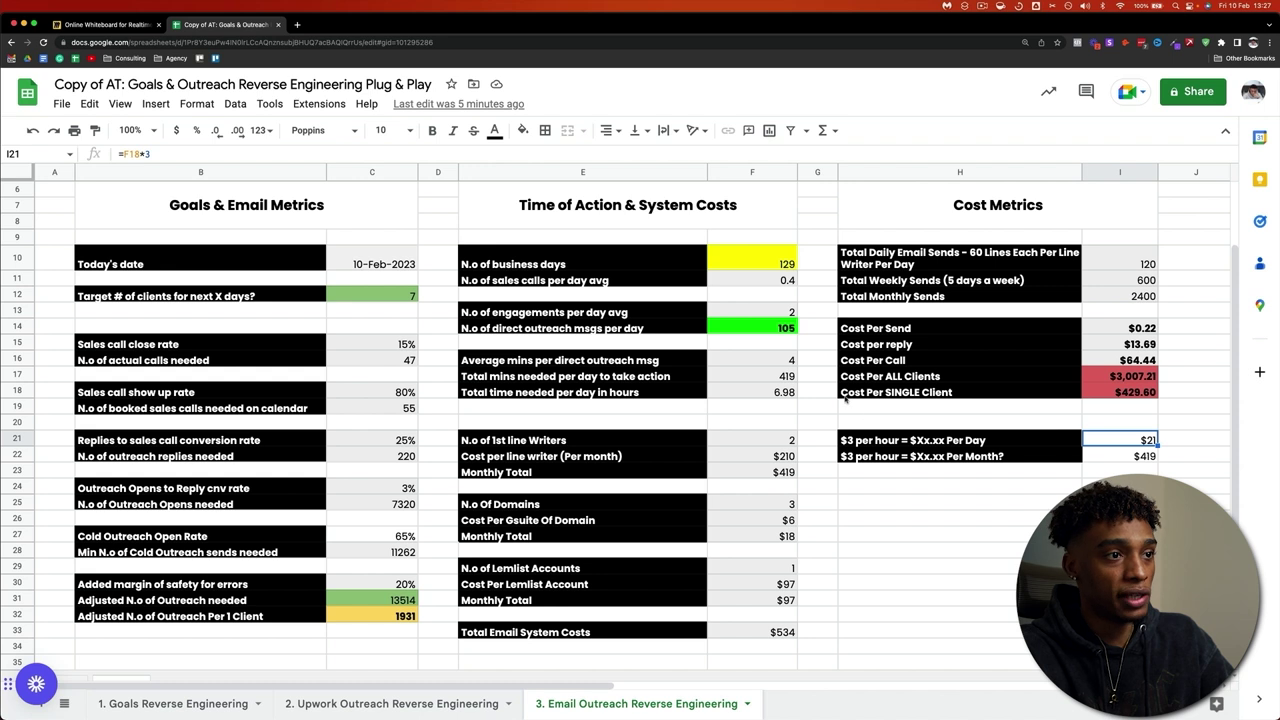
left_click(788, 394)
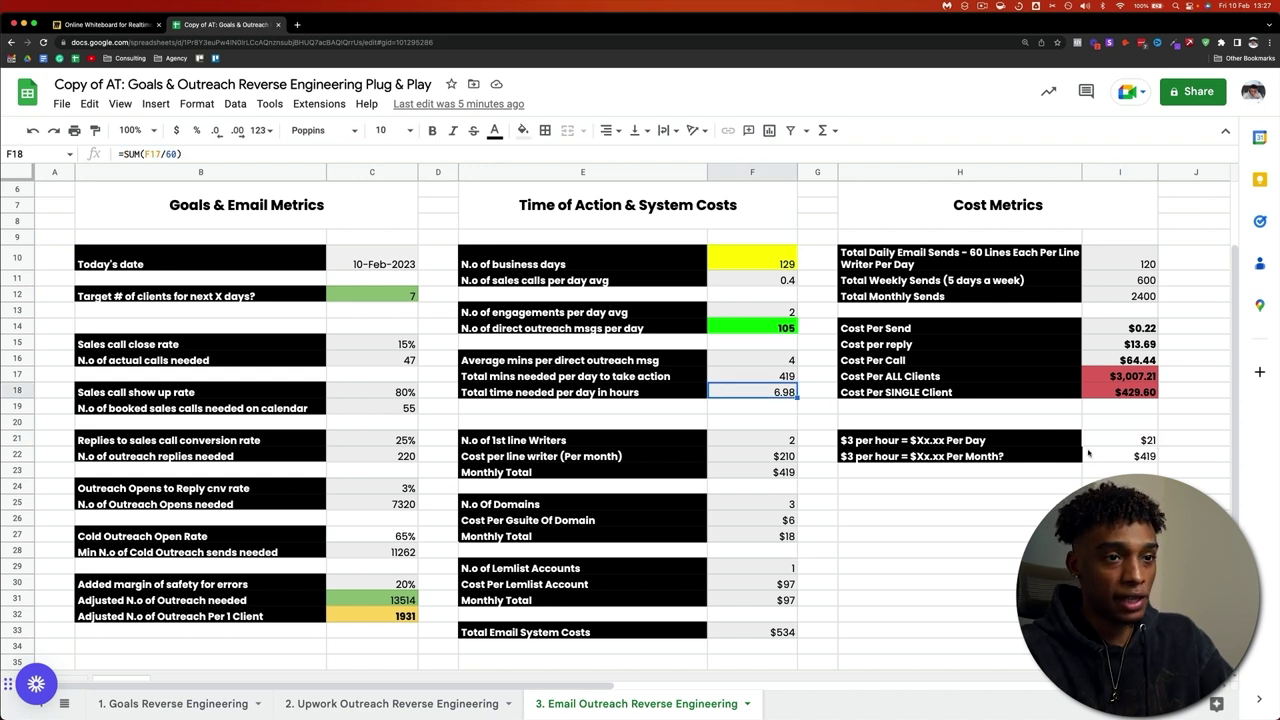
left_click(1123, 442)
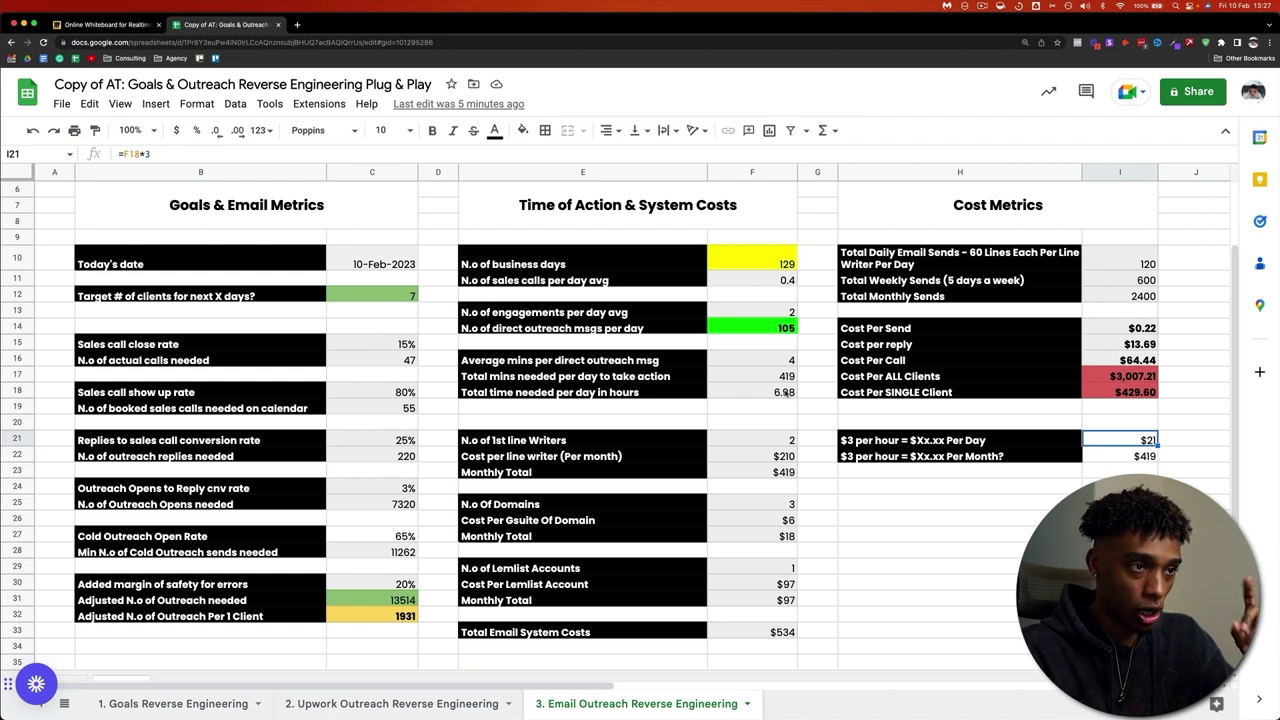
Enter the calculation note 3*6.98 in cell H24, below the $3 per hour cost rows
left_click(884, 474)
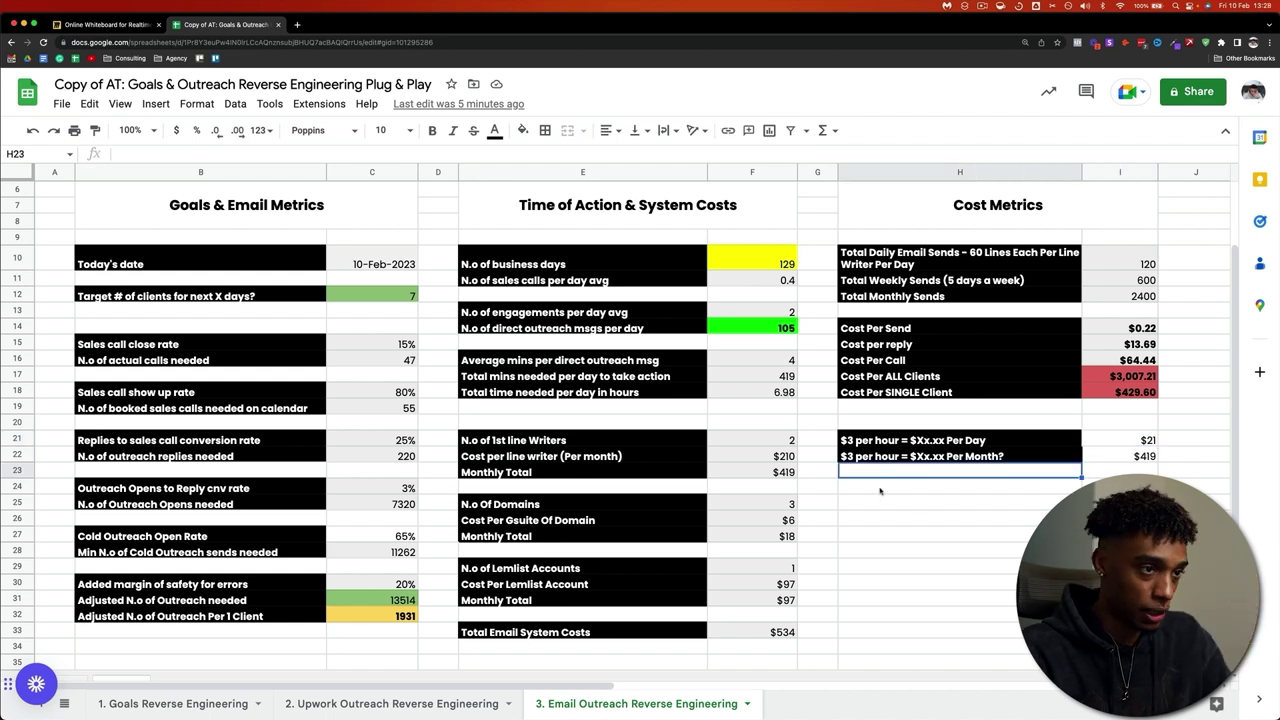
left_click(880, 488)
type("3")
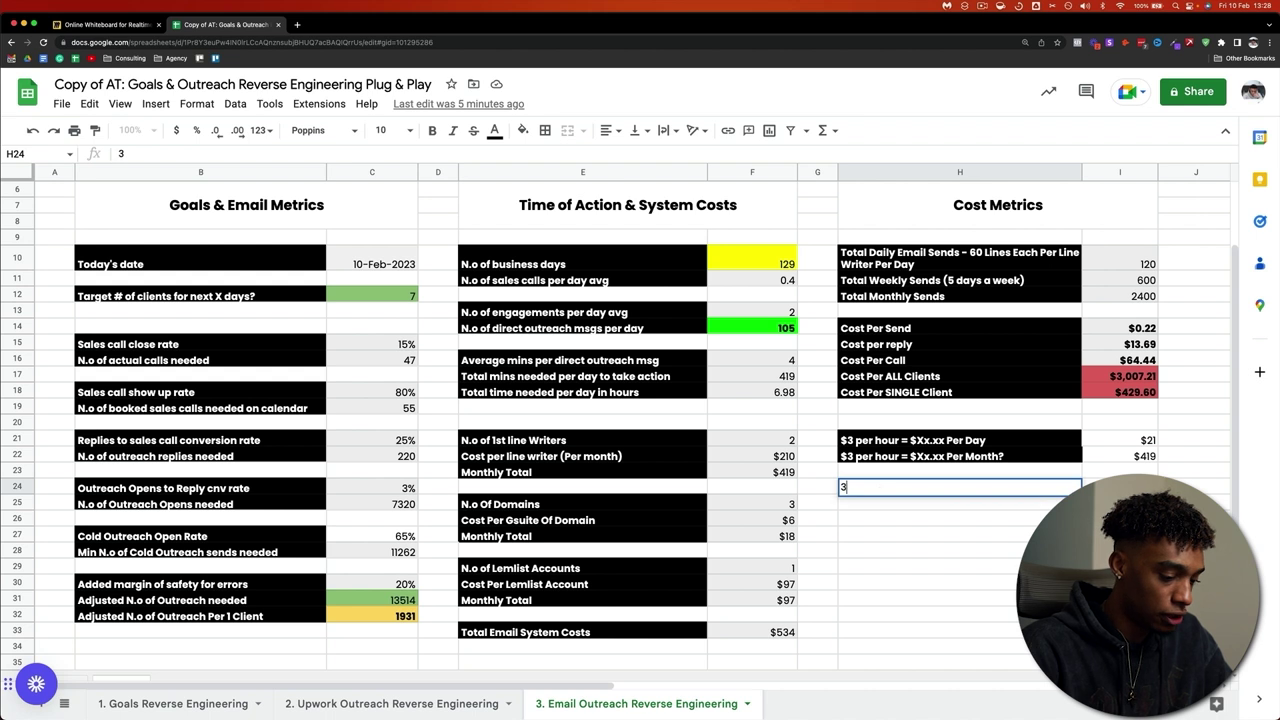
type("*")
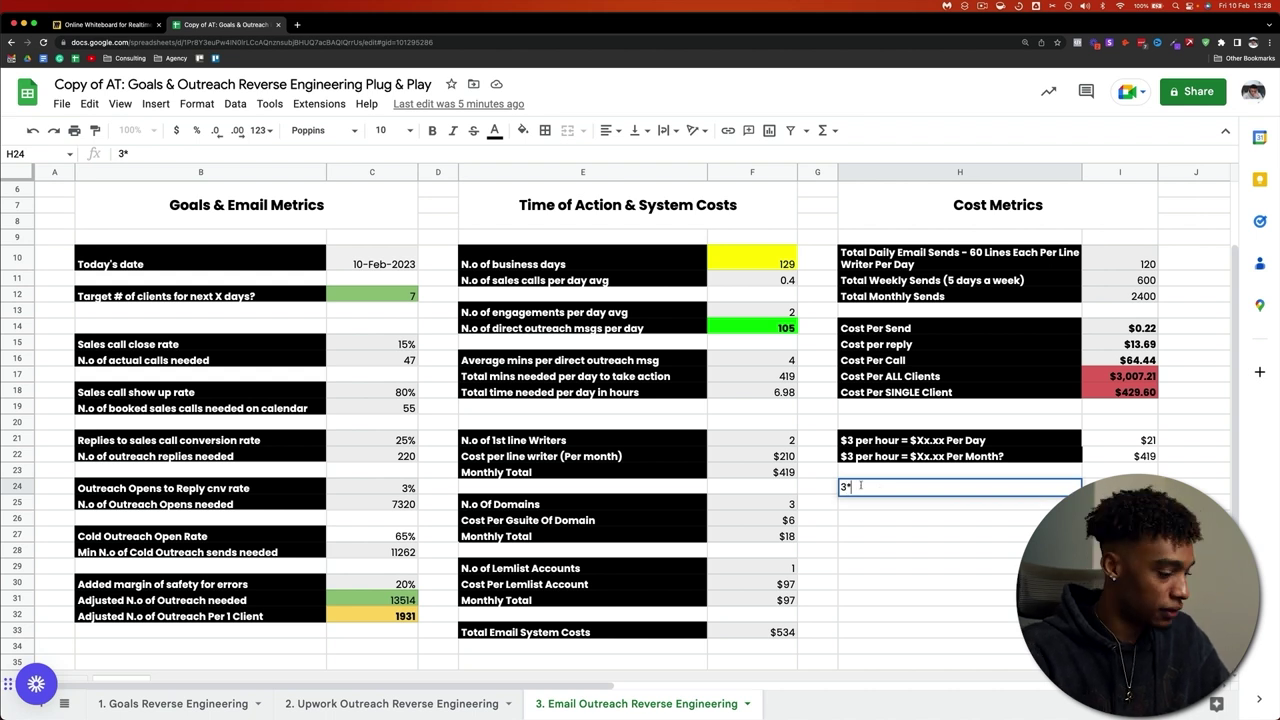
type("6")
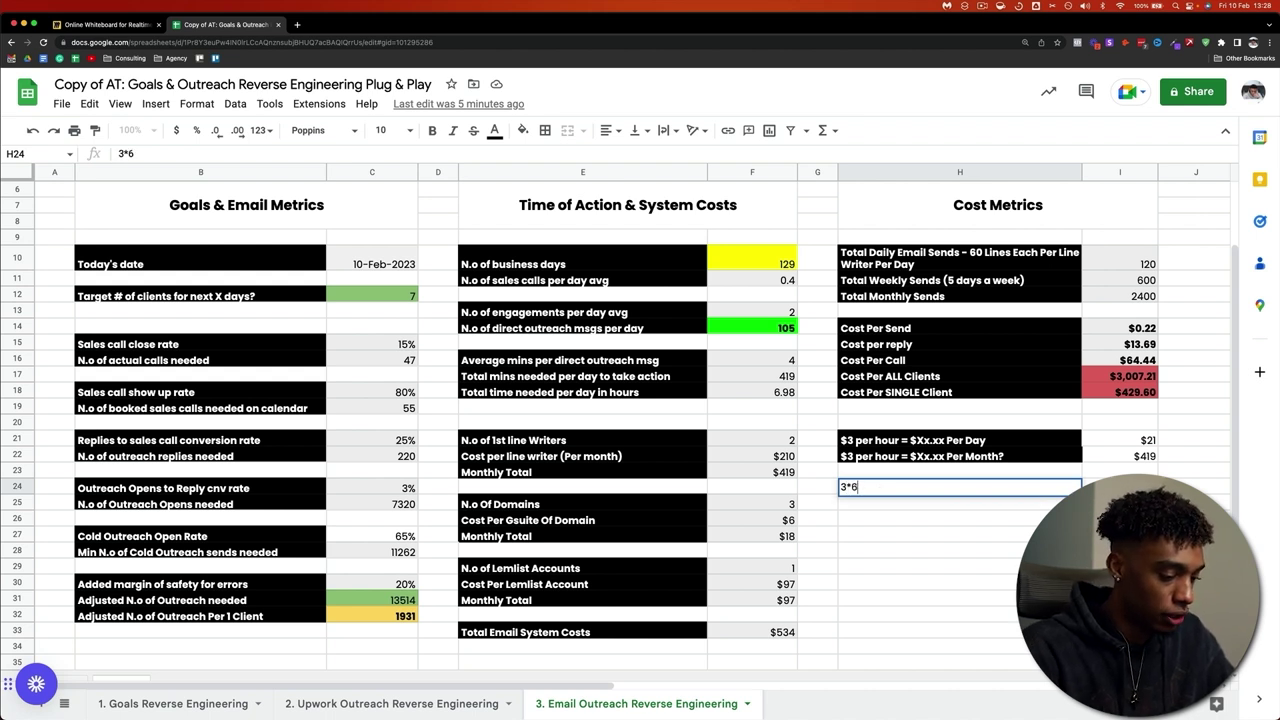
type(".98")
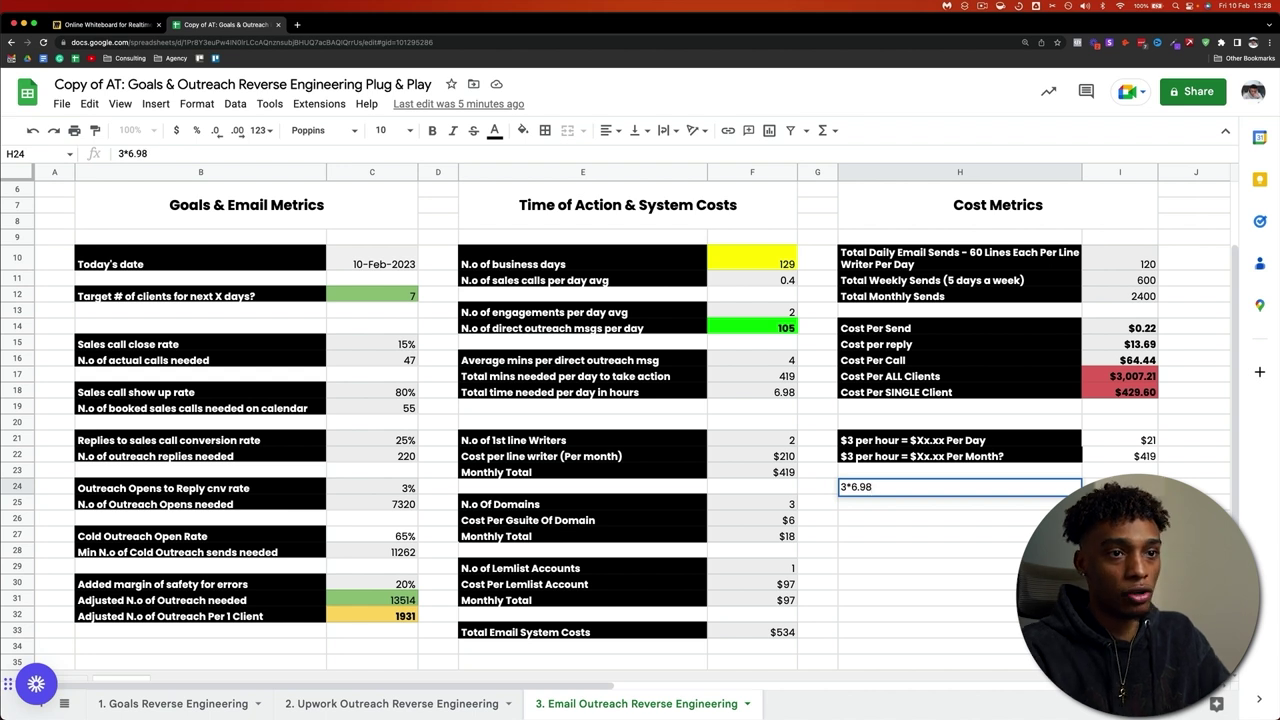
left_click(1142, 442)
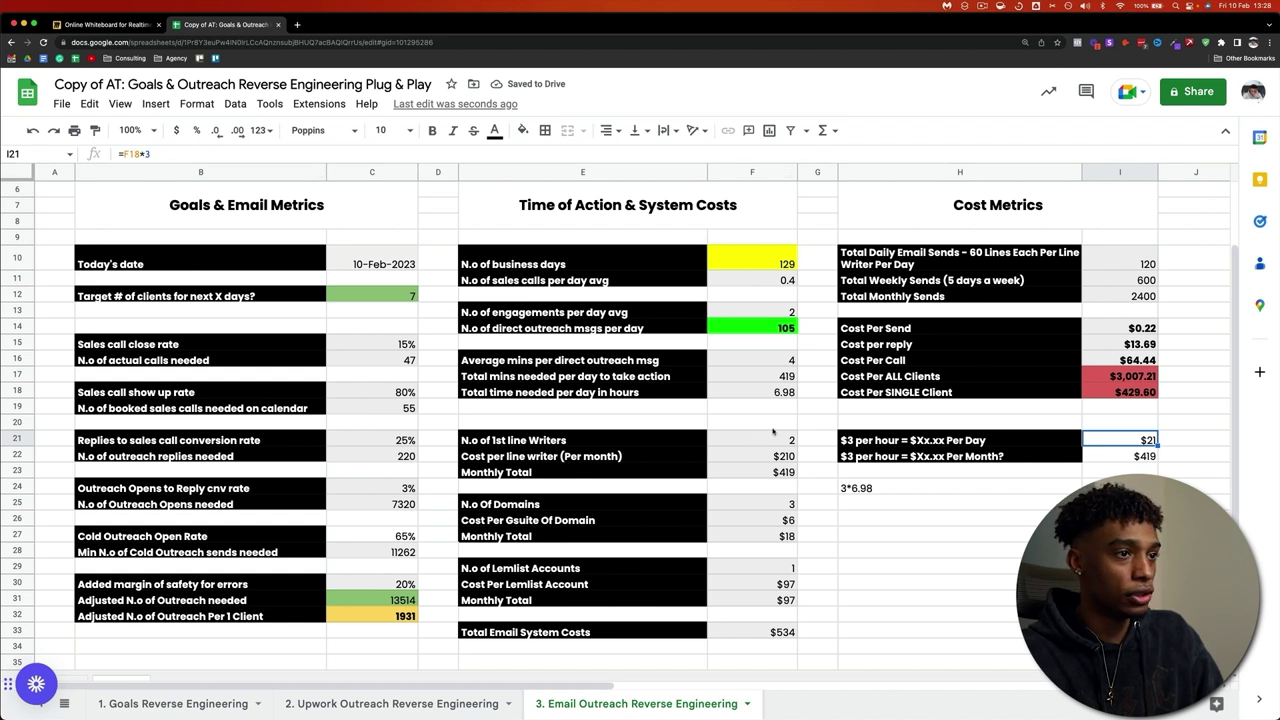
Check the formulas for total daily hours, daily cost at $3 per hour and monthly cost per line writer, plus the writer count
left_click(772, 396)
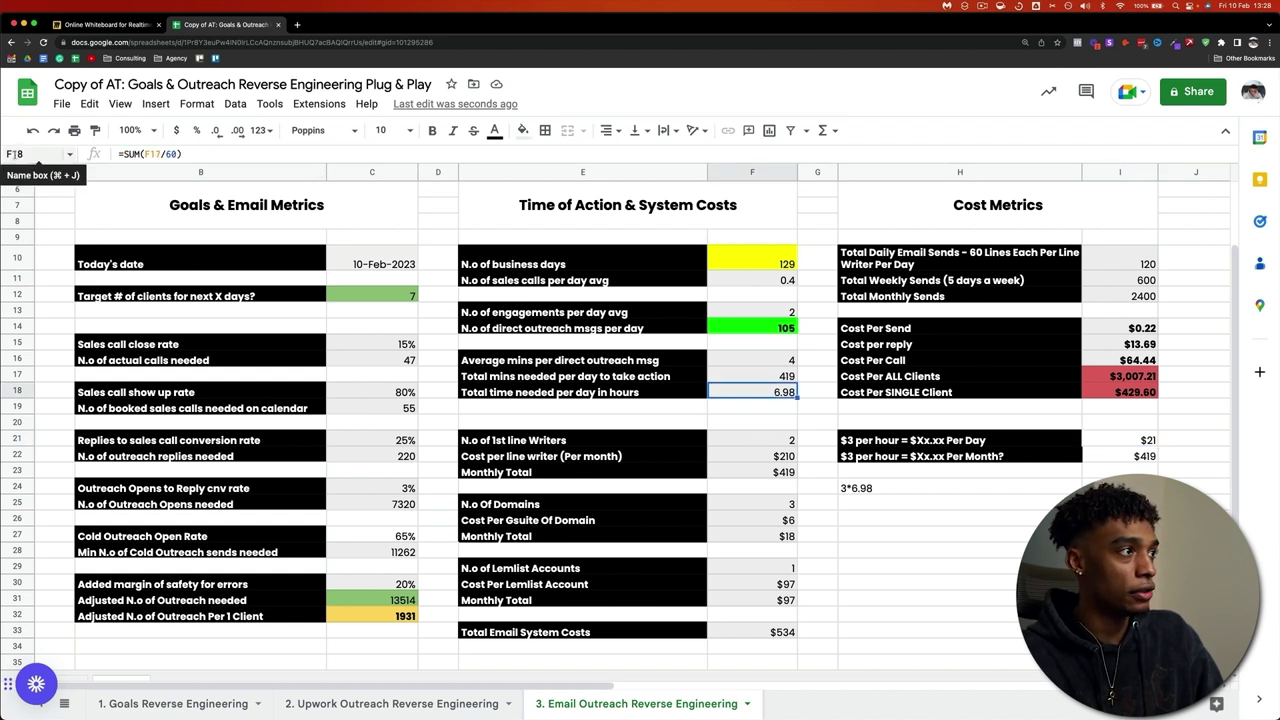
left_click(1136, 441)
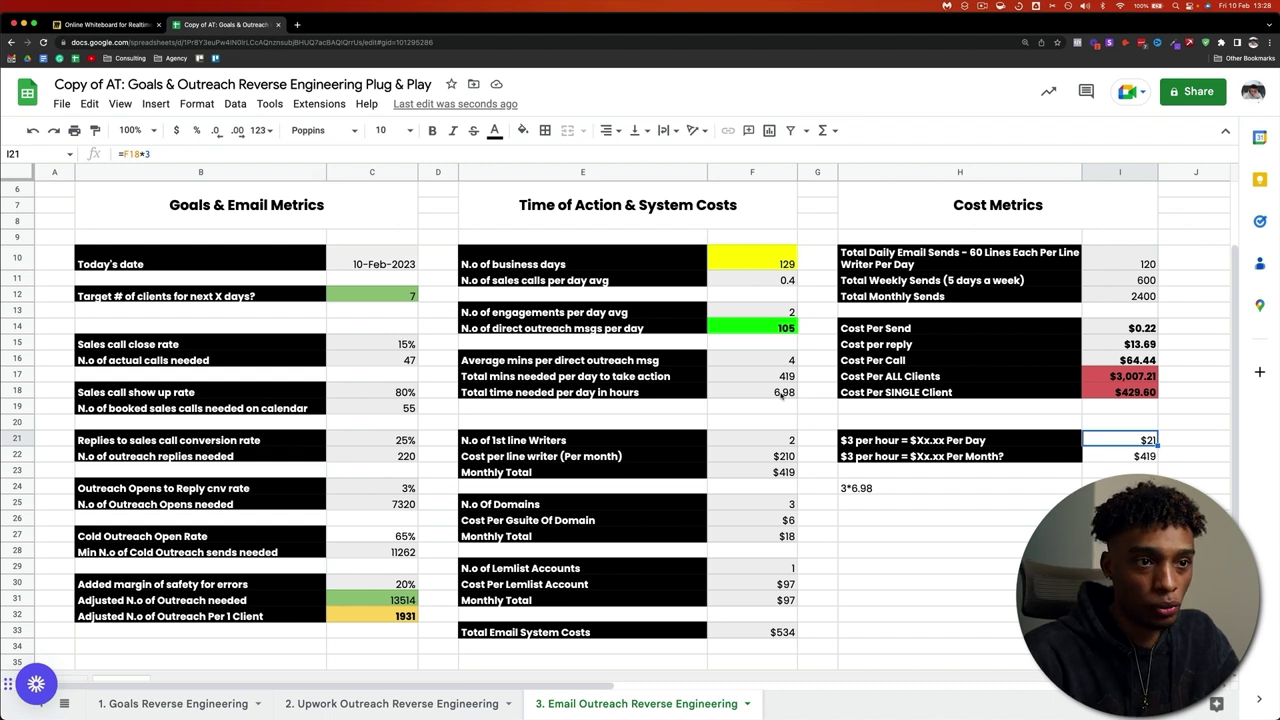
left_click(792, 460)
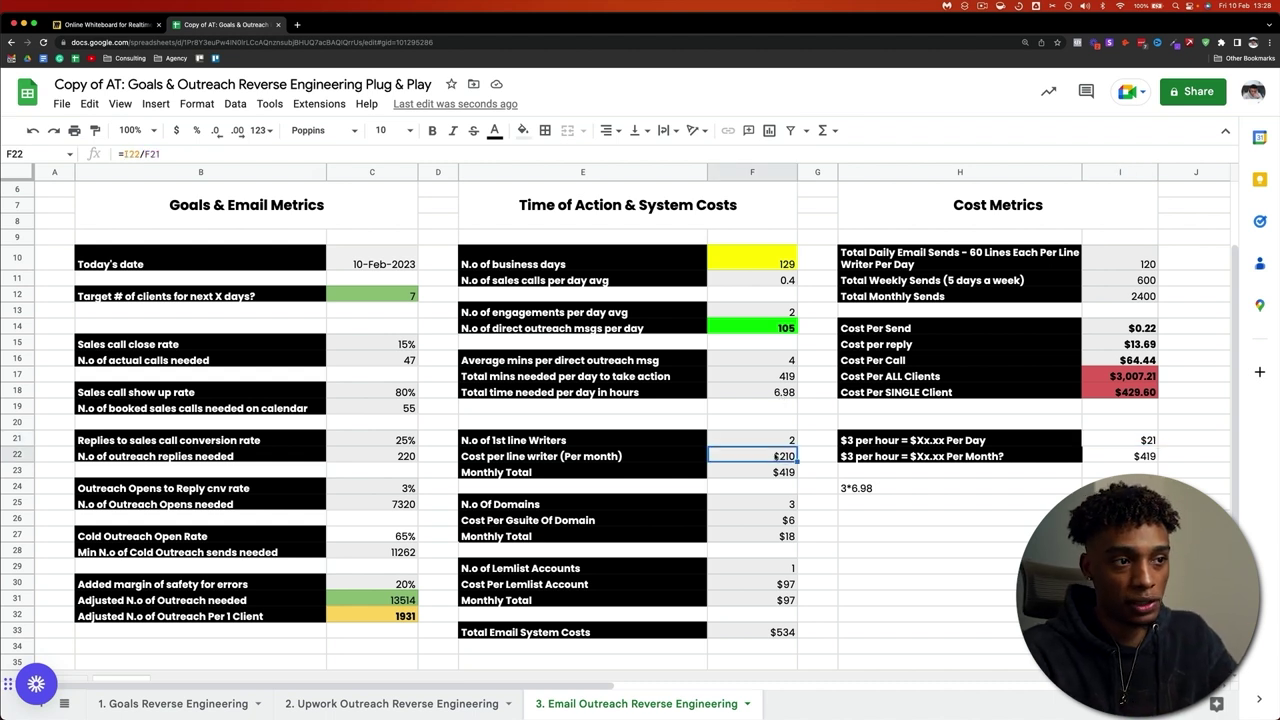
left_click(786, 442)
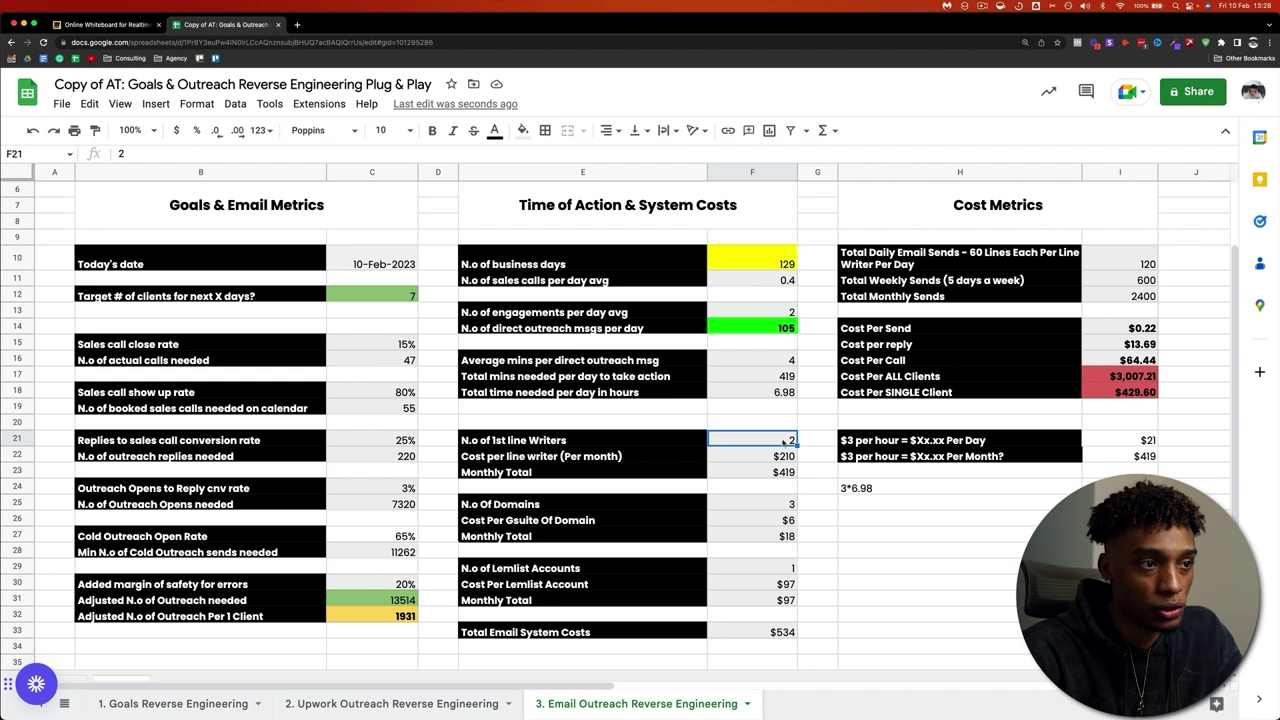
Inspect the formulas for the monthly cost at $3 per hour, the cost per line writer and the writers' monthly total
left_click(1143, 458)
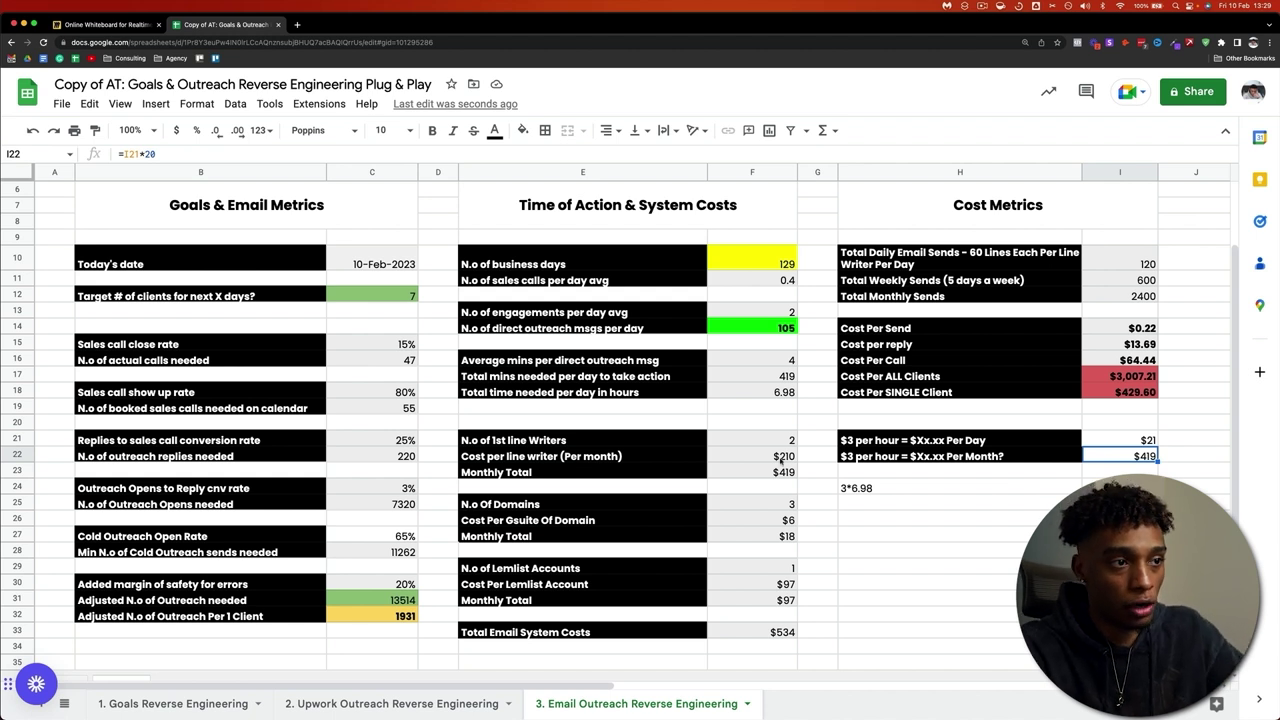
left_click(781, 458)
left_click(783, 472)
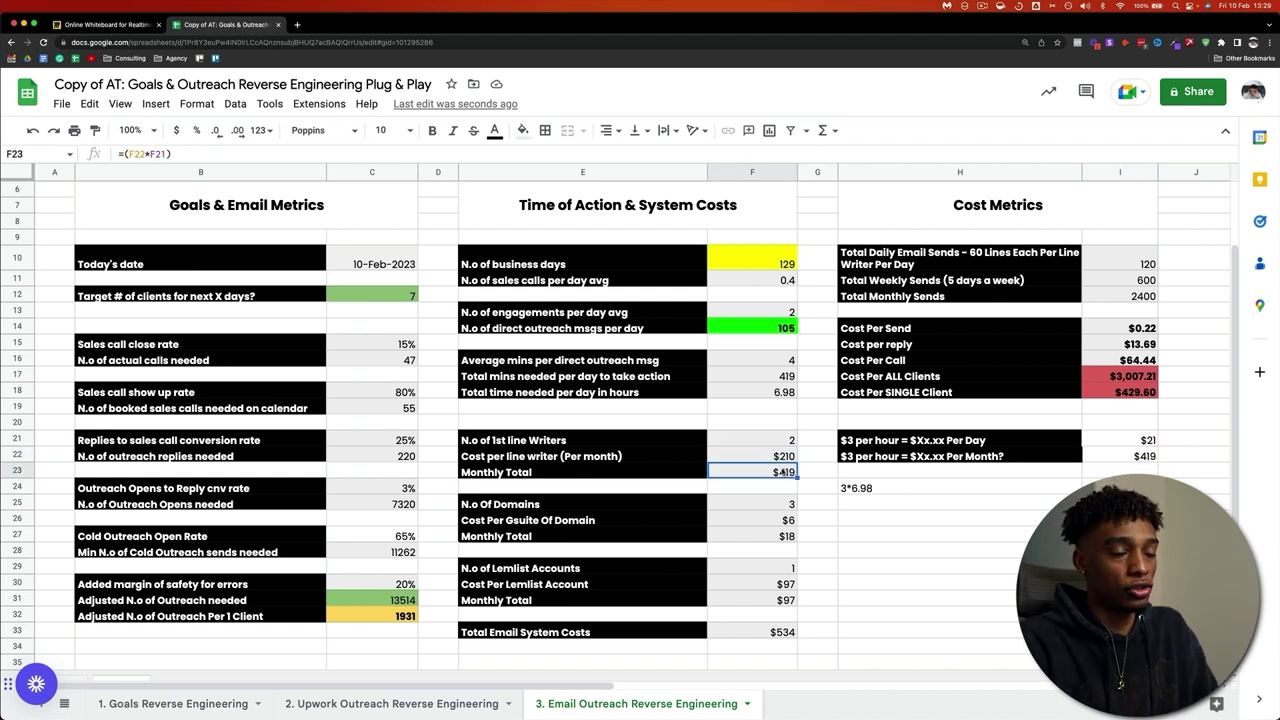
key("Down")
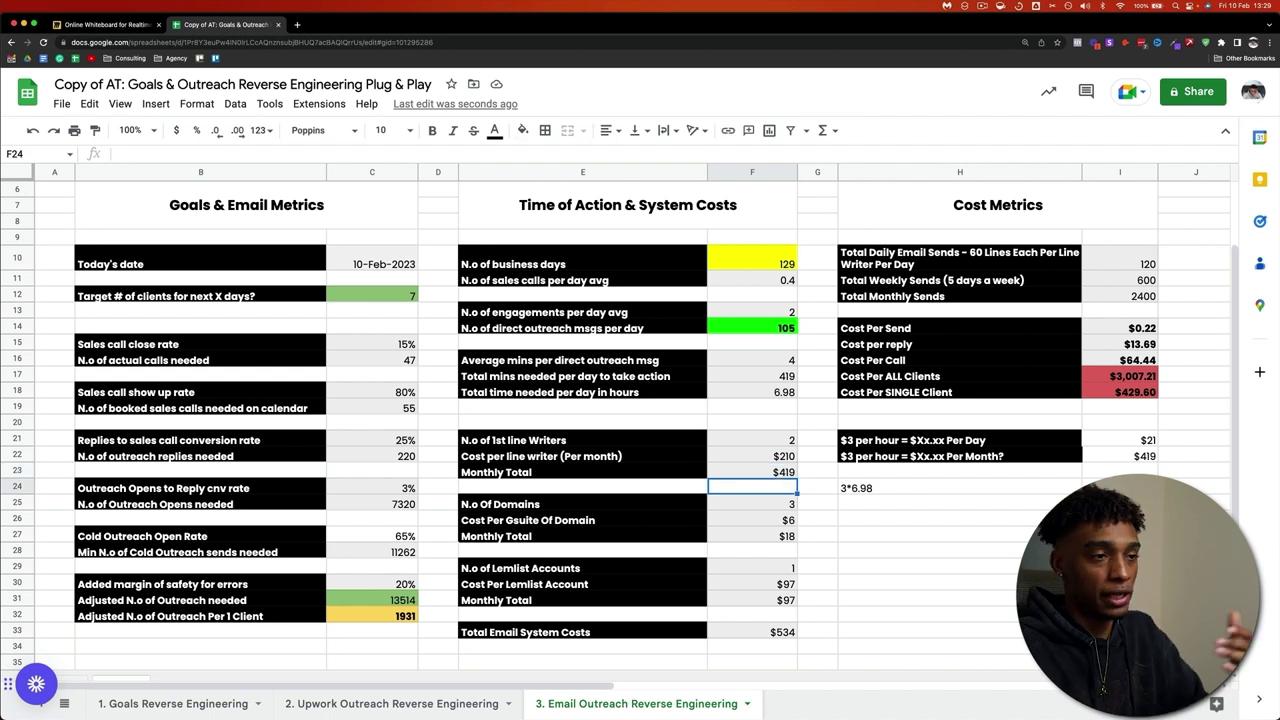
key("Down")
left_click(752, 456)
key("Down")
key("Up")
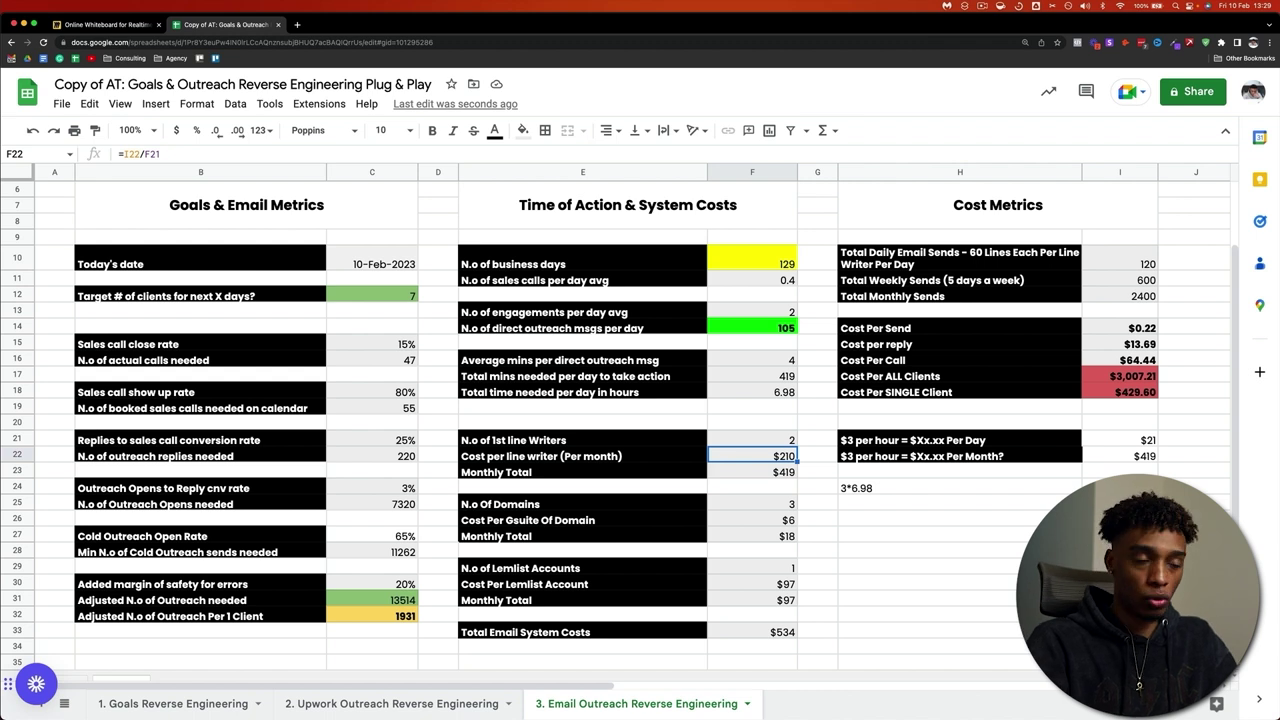
Review the line writers' Monthly Total formula and the N.o Of Domains entry below it
key("Down")
key("Down")
key("Down")
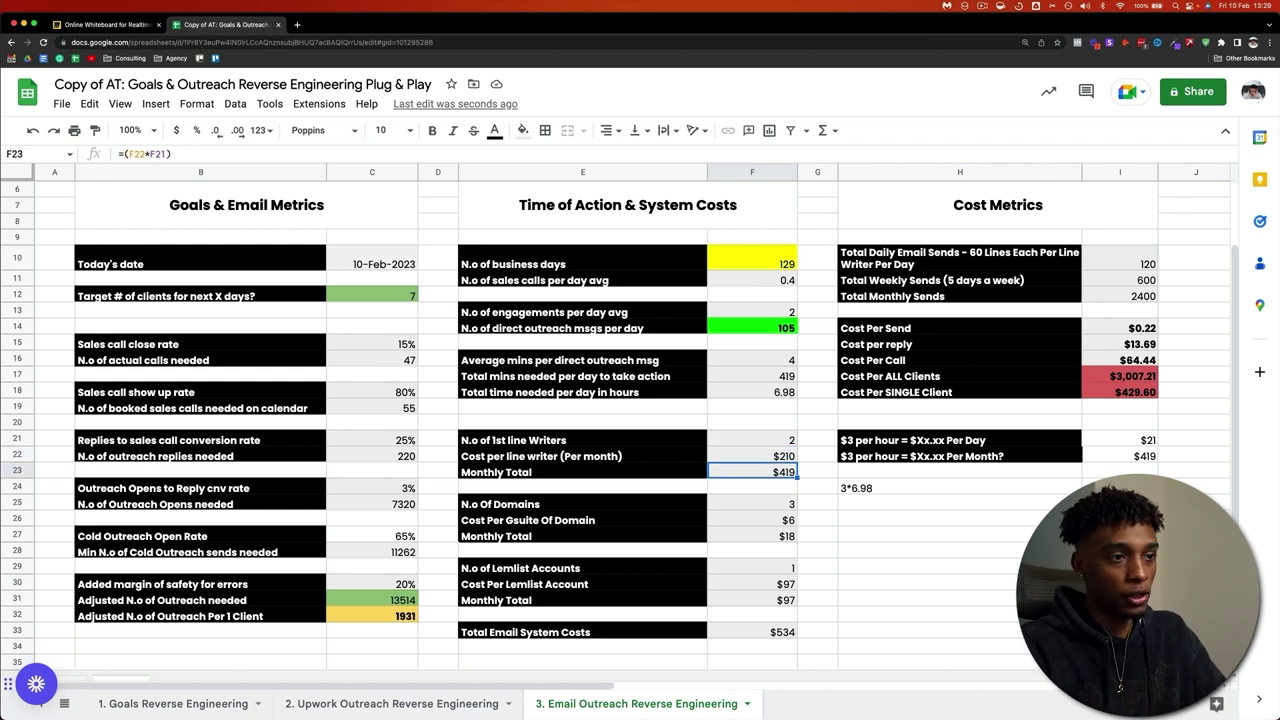
key("Down")
key("Down")
key("Up")
key("Up")
key("Up")
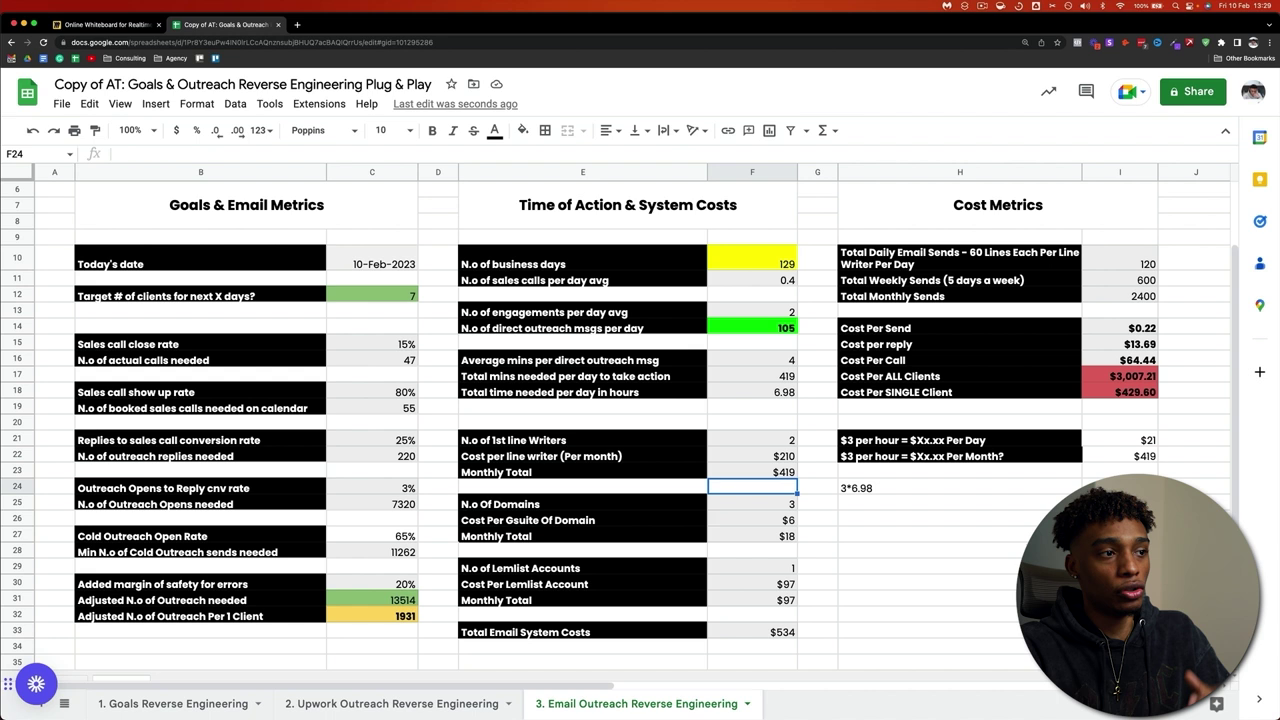
key("Down")
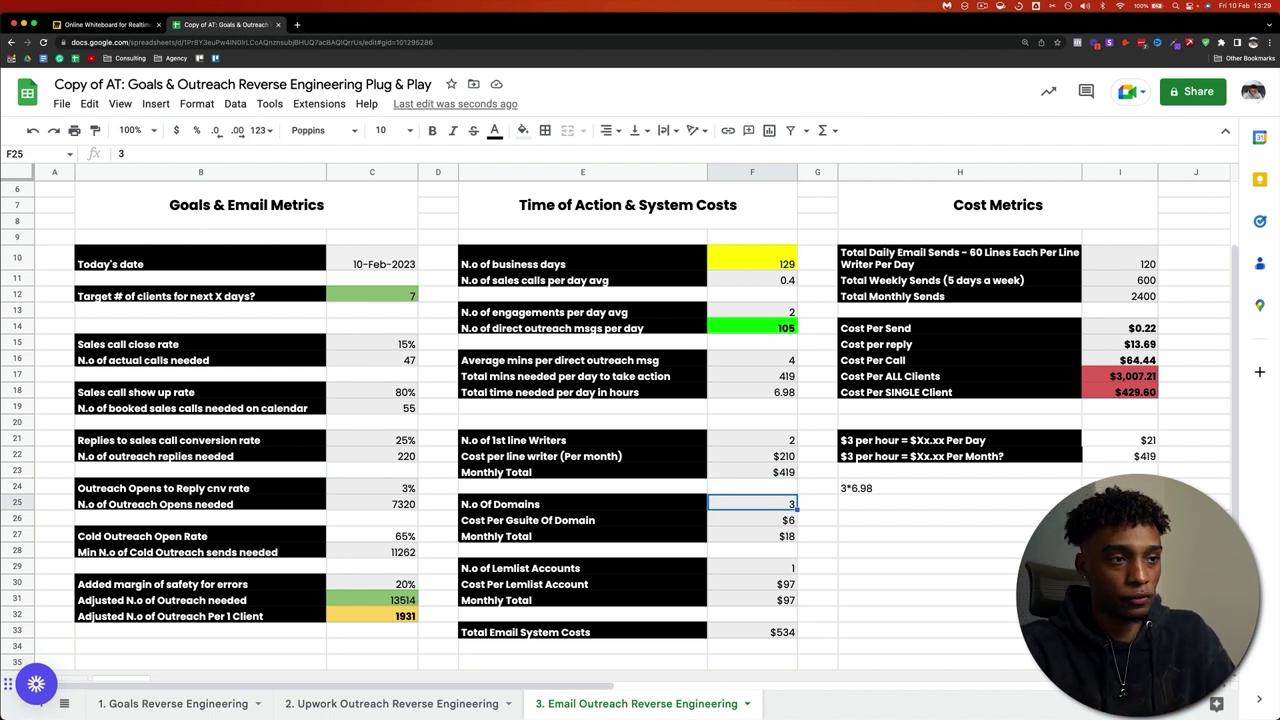
Enter the note instantly.ai in cell H25, below the 3*6.98 calculation note
left_click(900, 503)
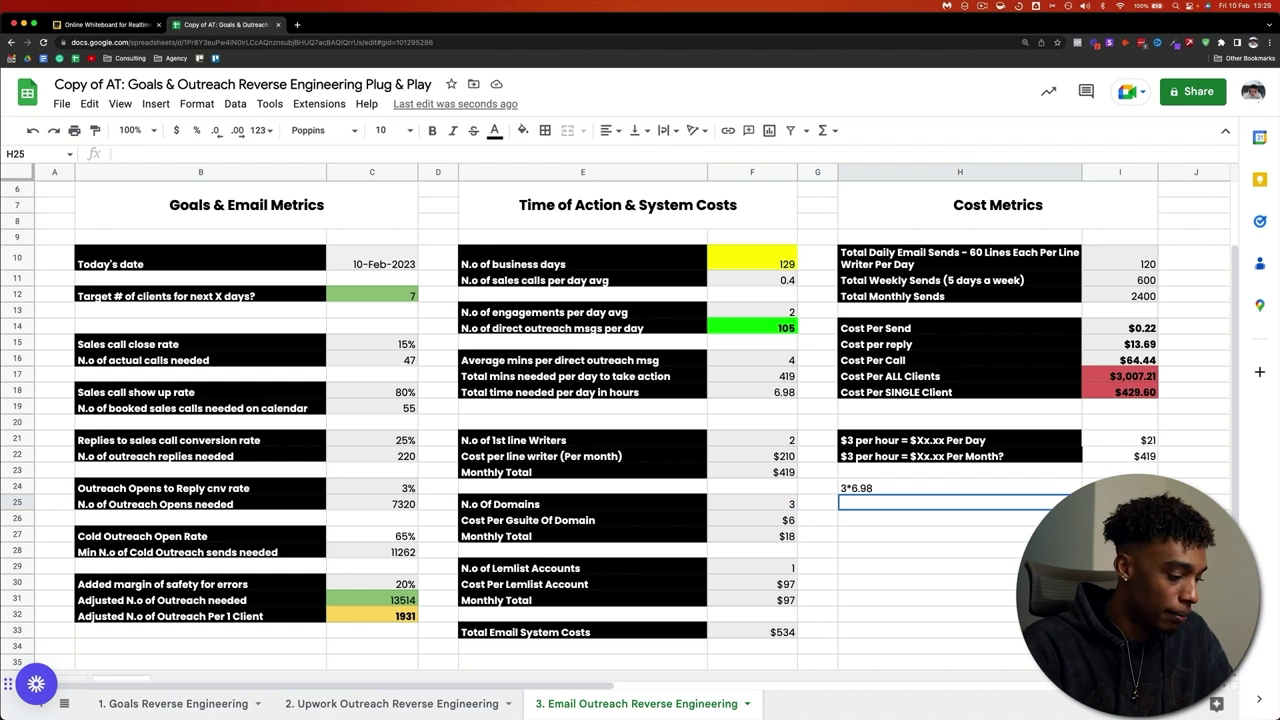
type("instan")
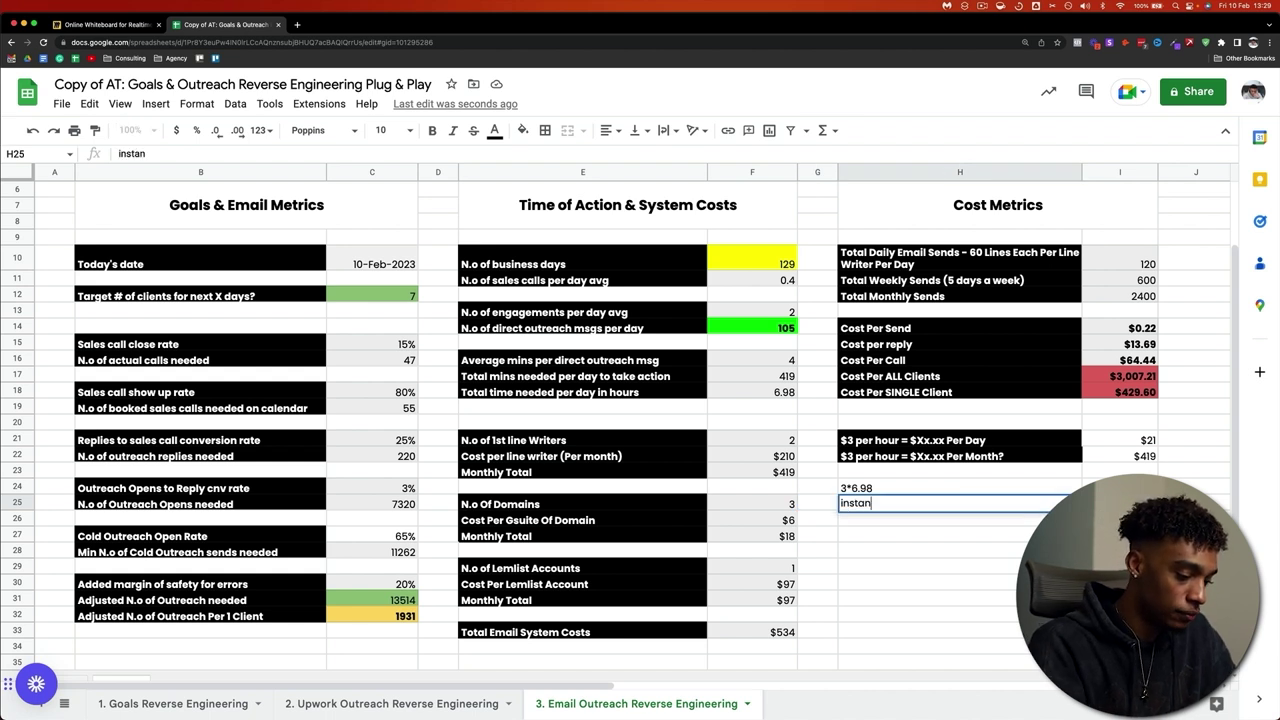
type("tly.ai")
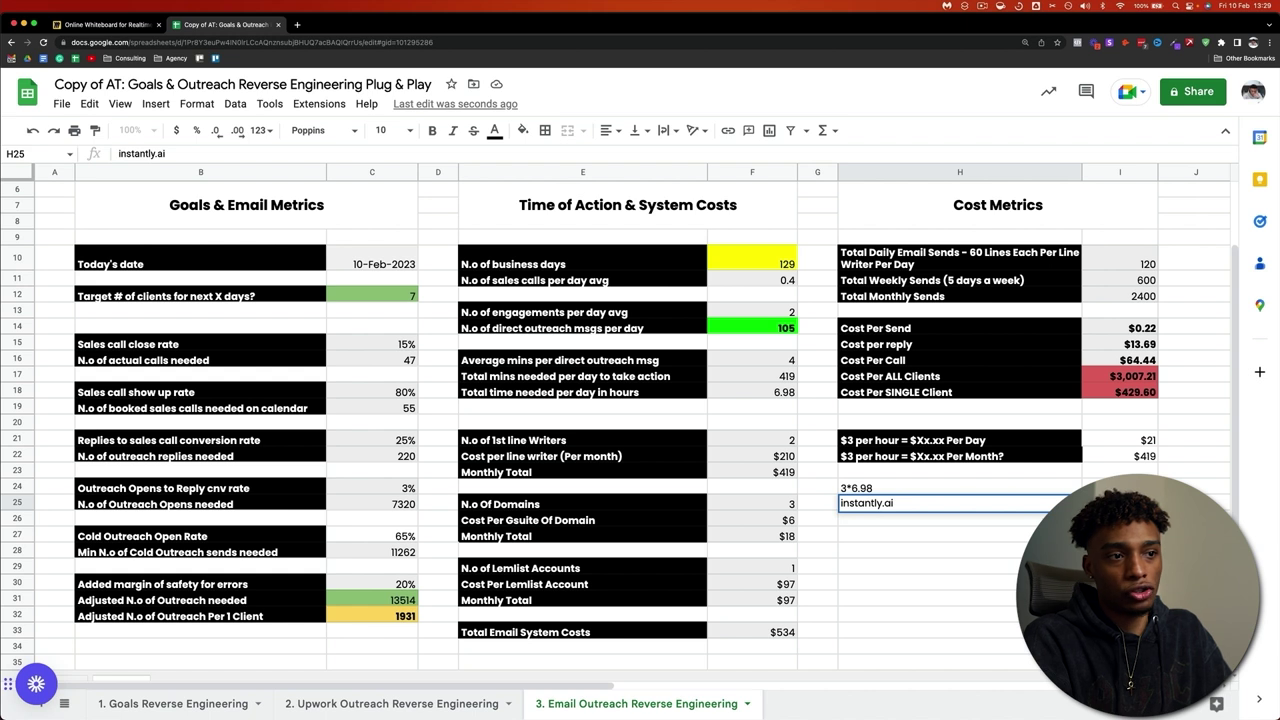
key("Return")
Open the instantly.ai link from the note and examine the site's plan pricing, highlighting the Unlimited Email Accounts feature
left_click(940, 502)
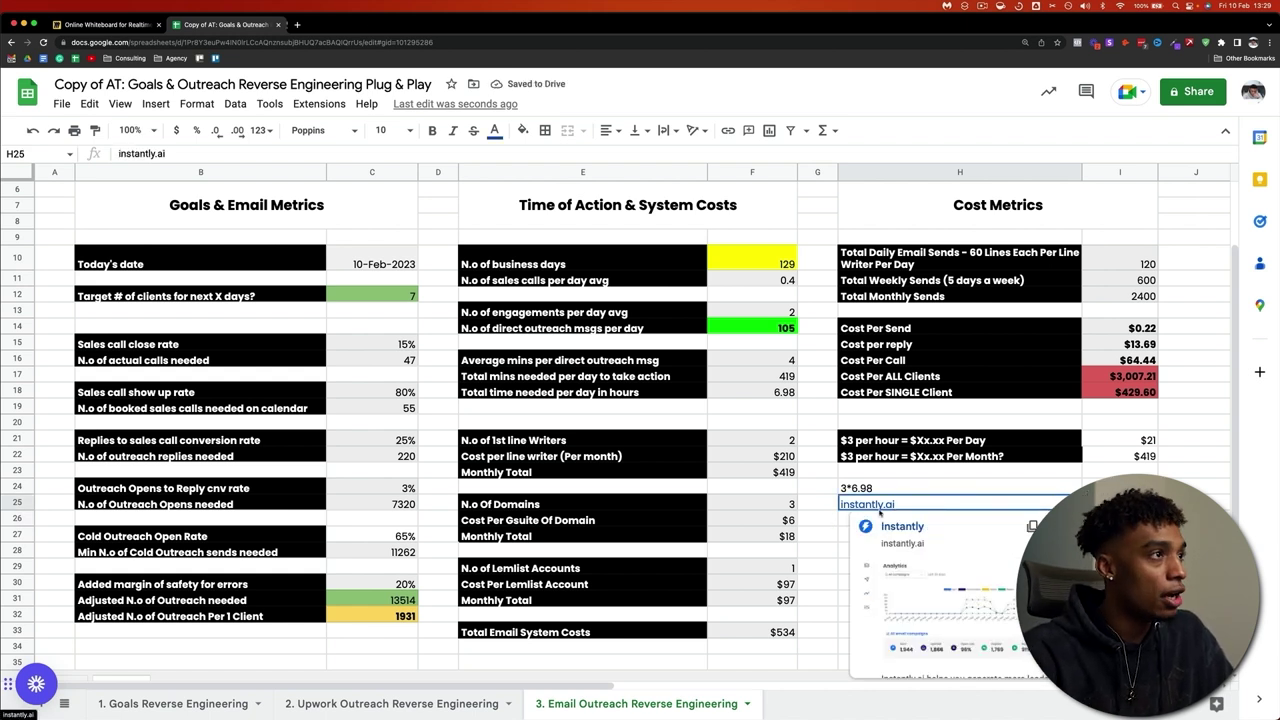
left_click(890, 527)
left_click(316, 30)
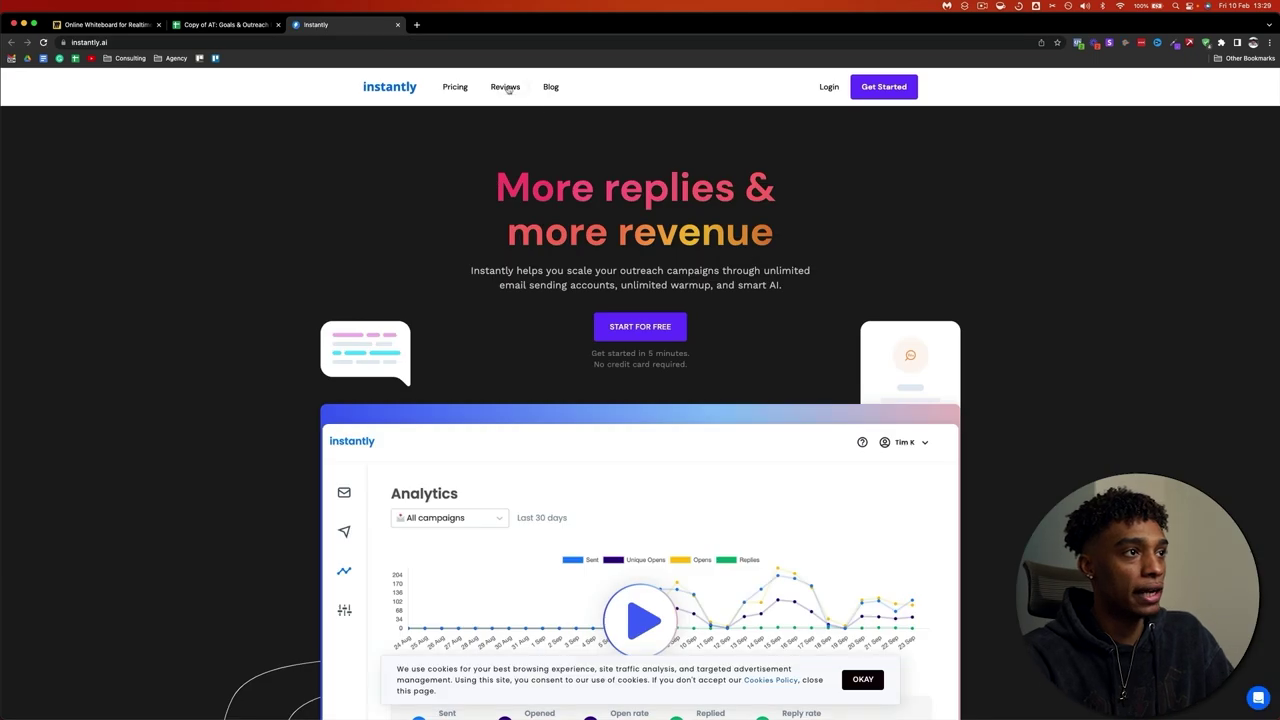
left_click(455, 87)
scroll(362, 382, "down", 5)
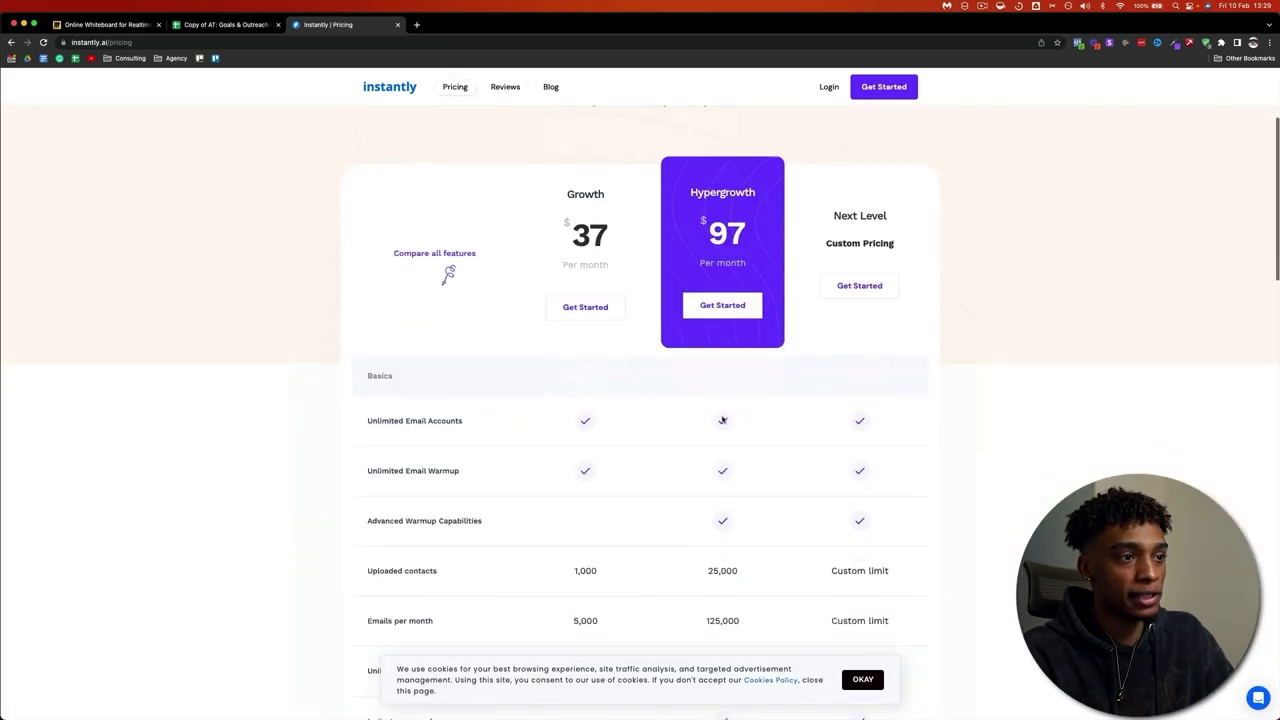
left_click_drag(362, 382, 464, 382)
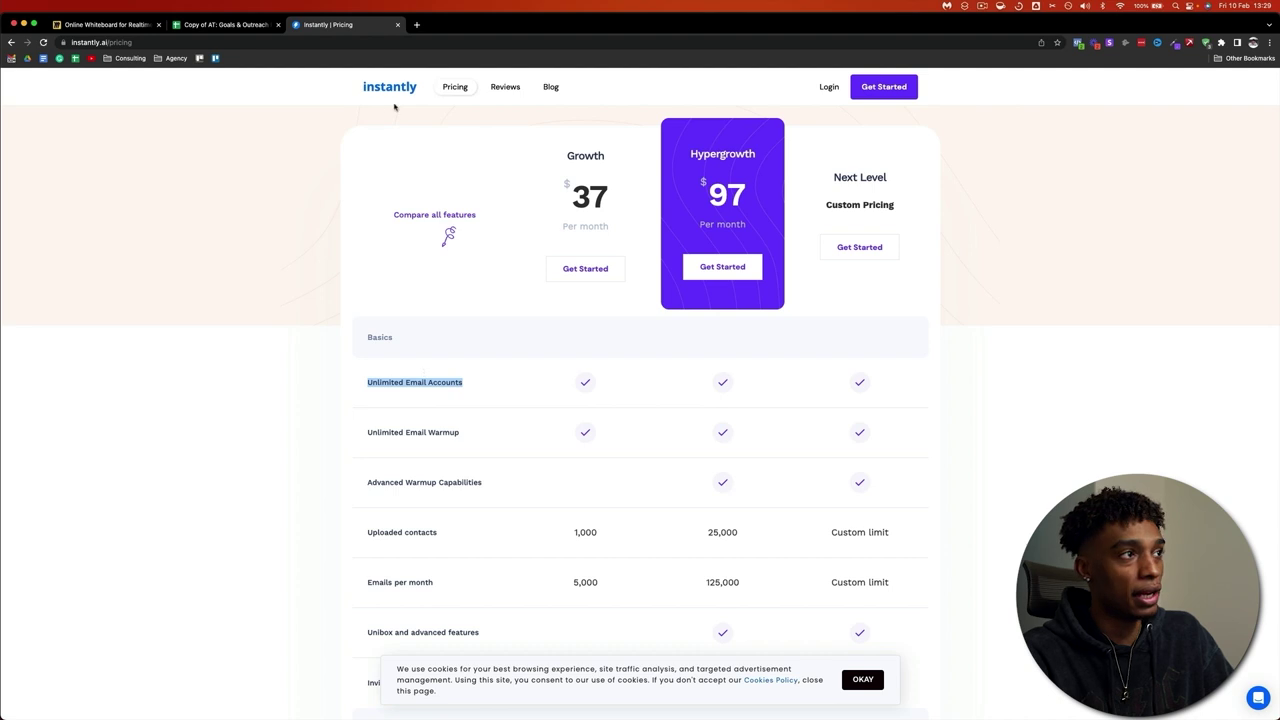
Compare the Instantly pricing page with the spreadsheet's Cost Per Lemlist Account and the Total Email System Costs formula
left_click(247, 28)
scroll(853, 504, "down", 2)
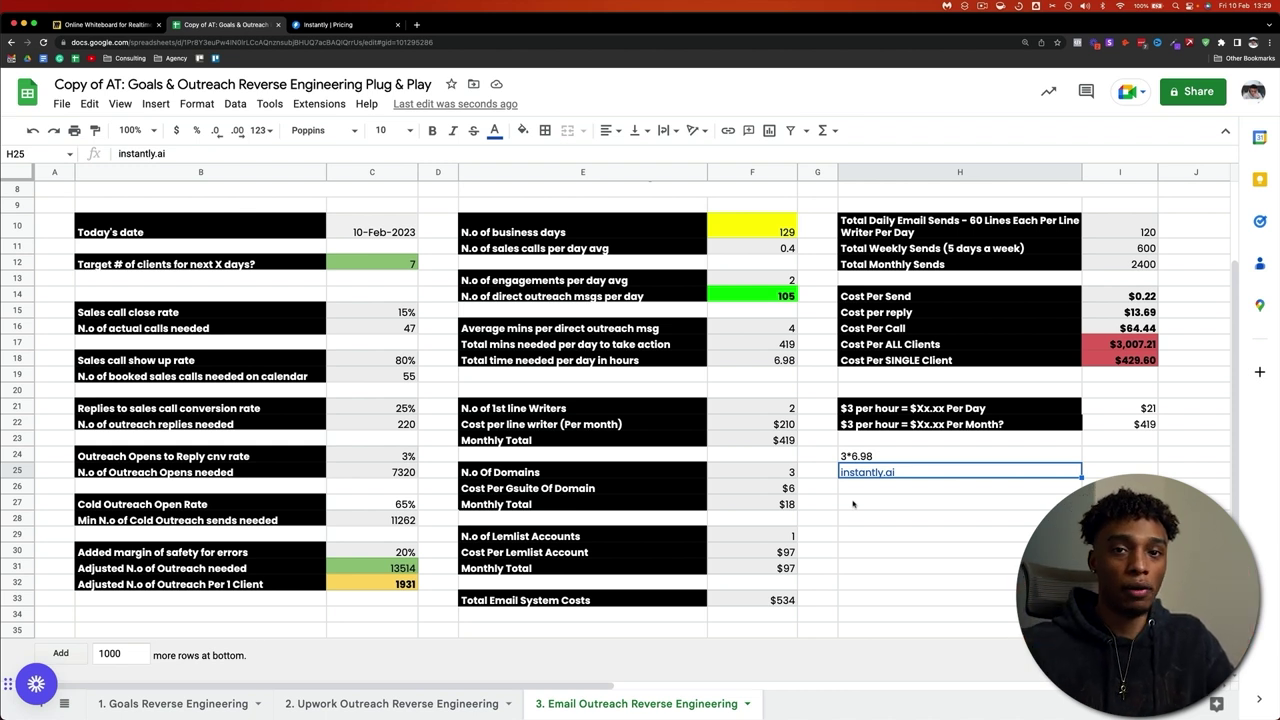
left_click(330, 24)
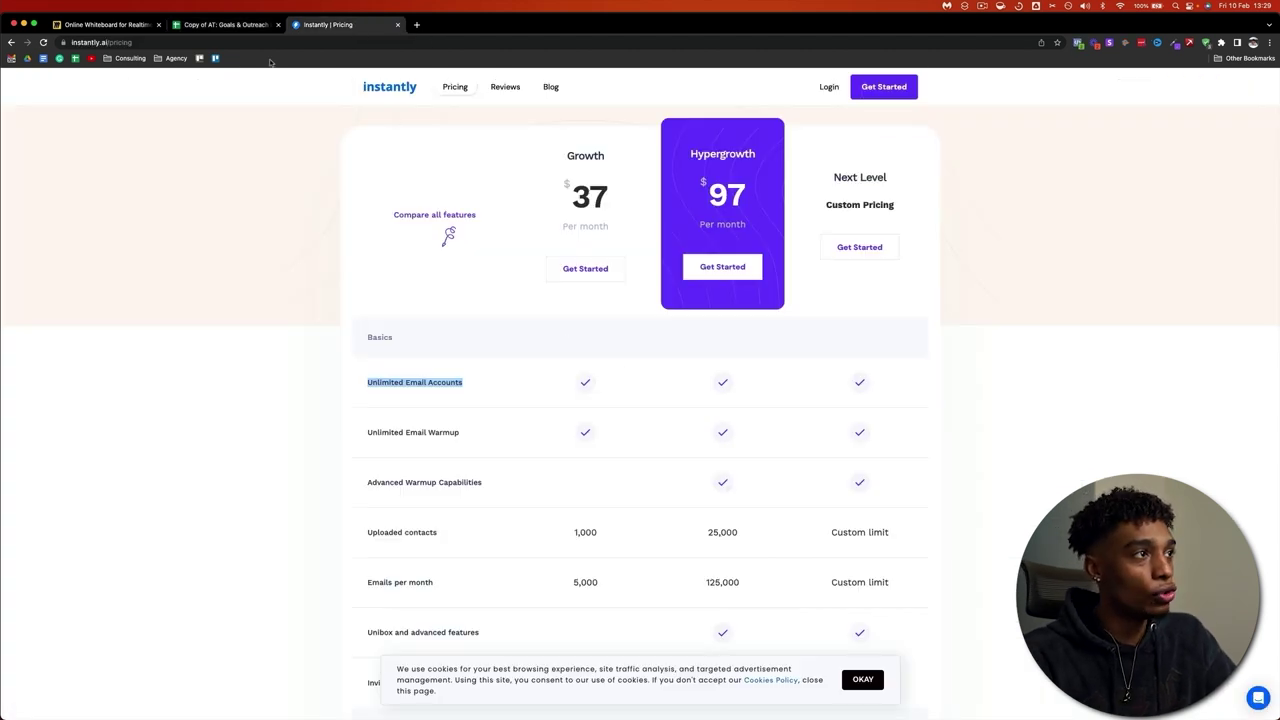
left_click(228, 25)
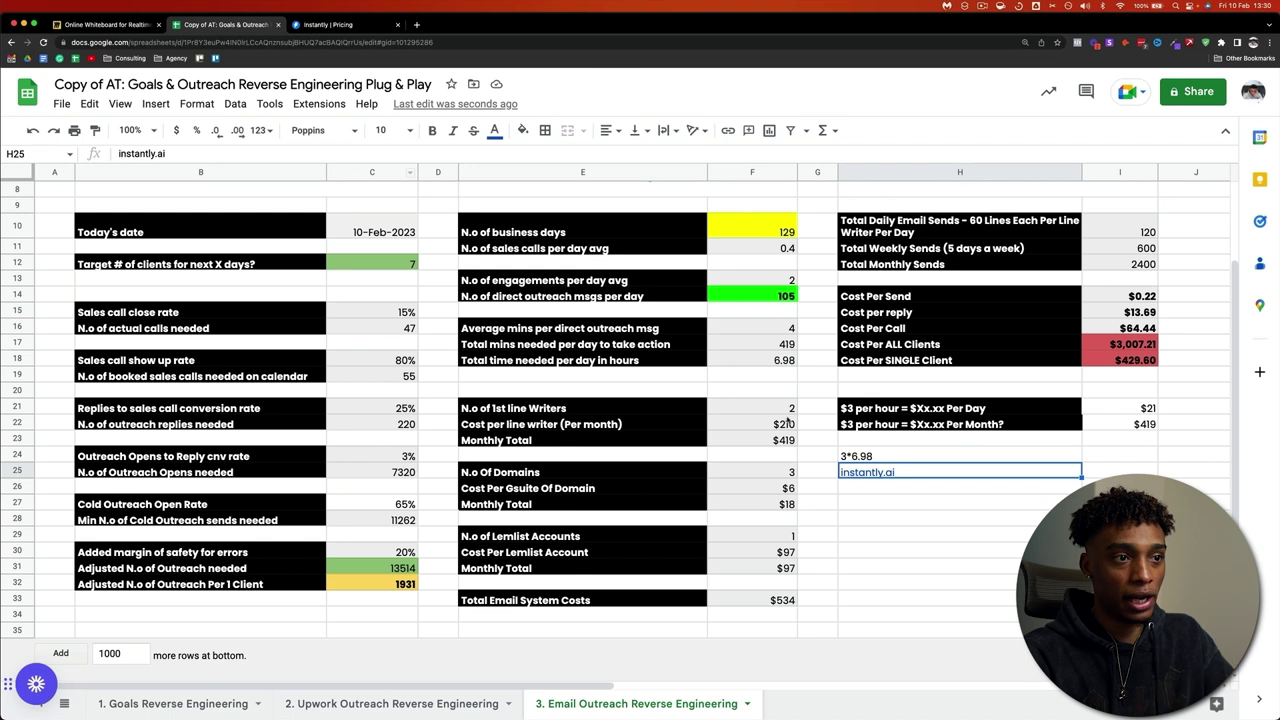
left_click(787, 553)
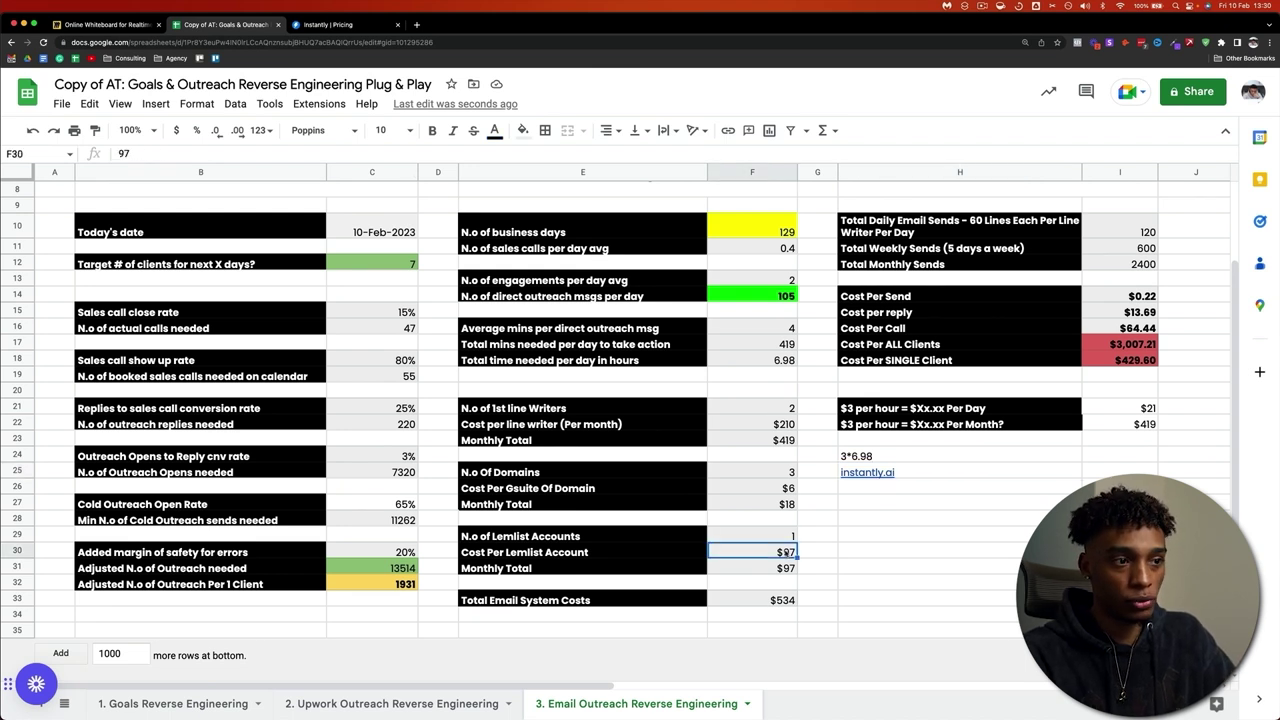
left_click(783, 600)
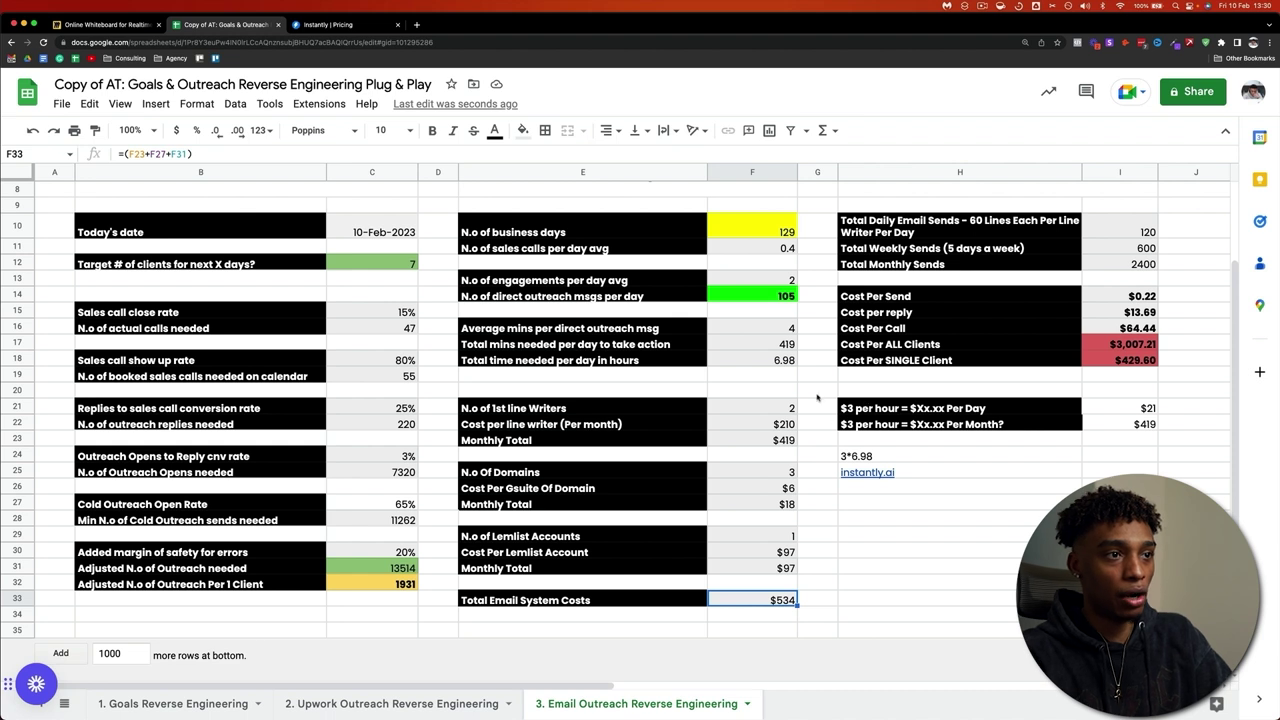
Try an Average mins per direct outreach msg of 10 to examine the effect on costs, and undo the change
left_click(792, 330)
type("10")
key("Return")
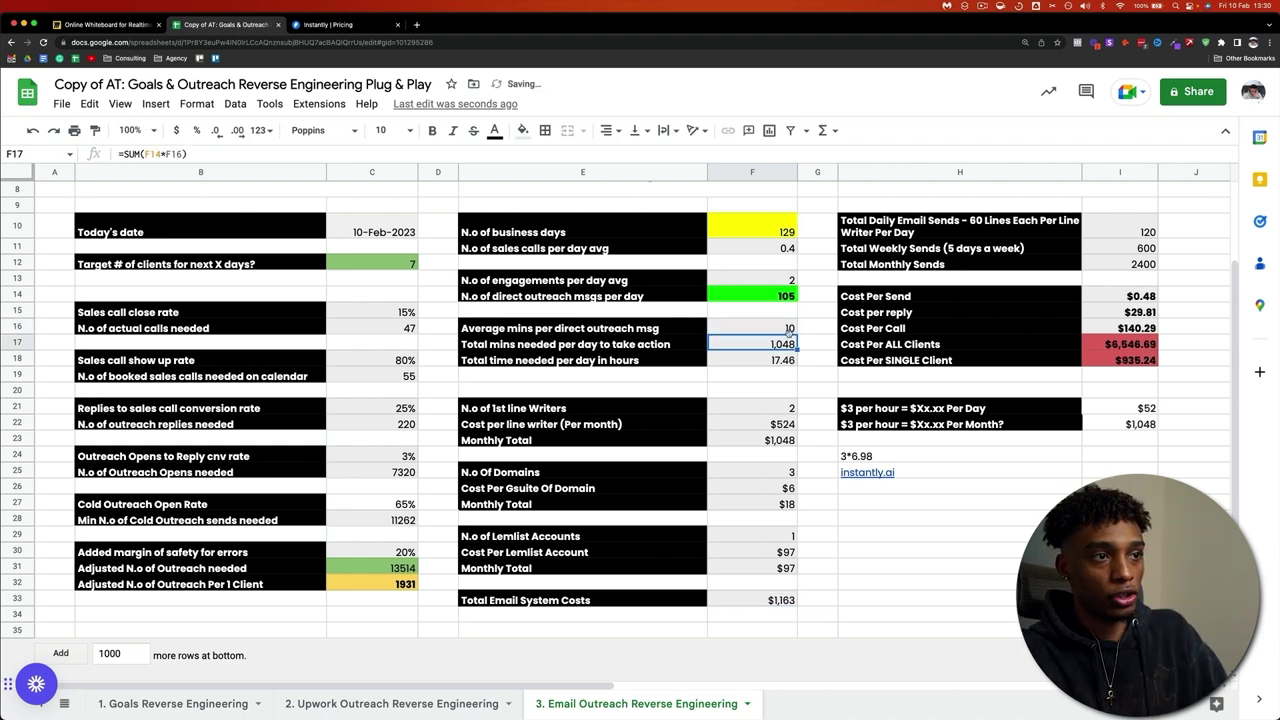
left_click(782, 330)
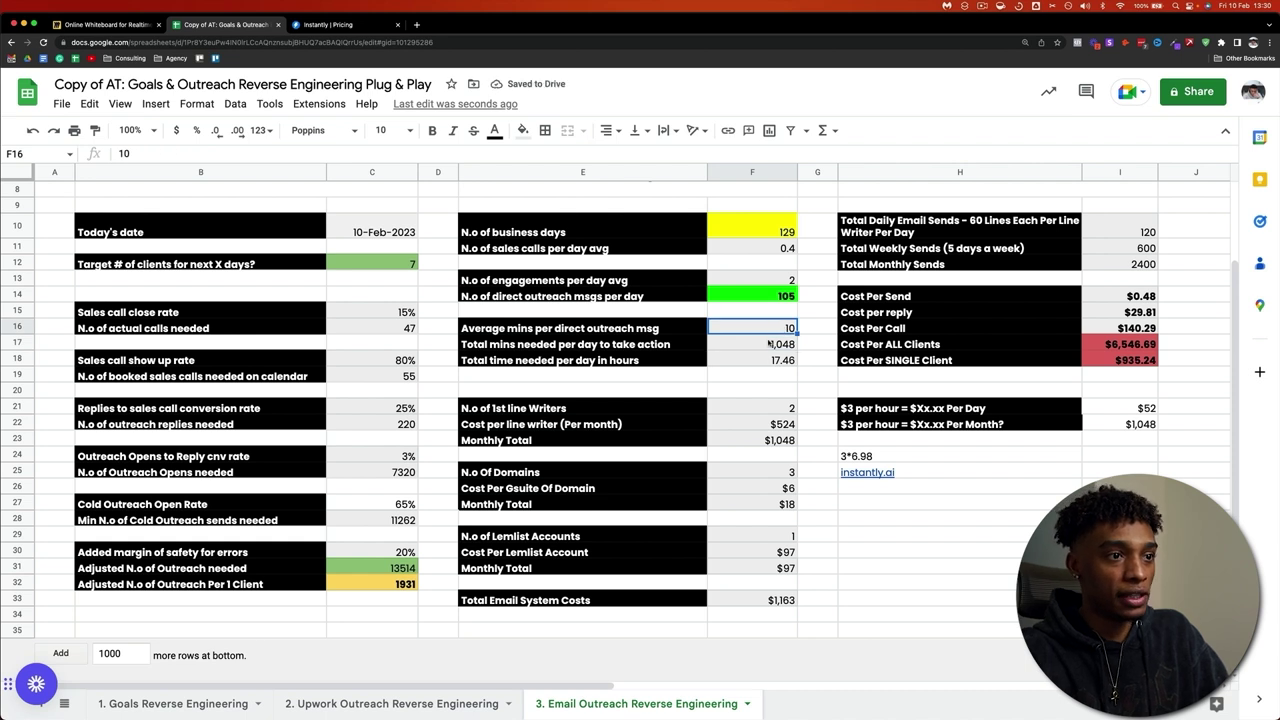
key("ctrl+z")
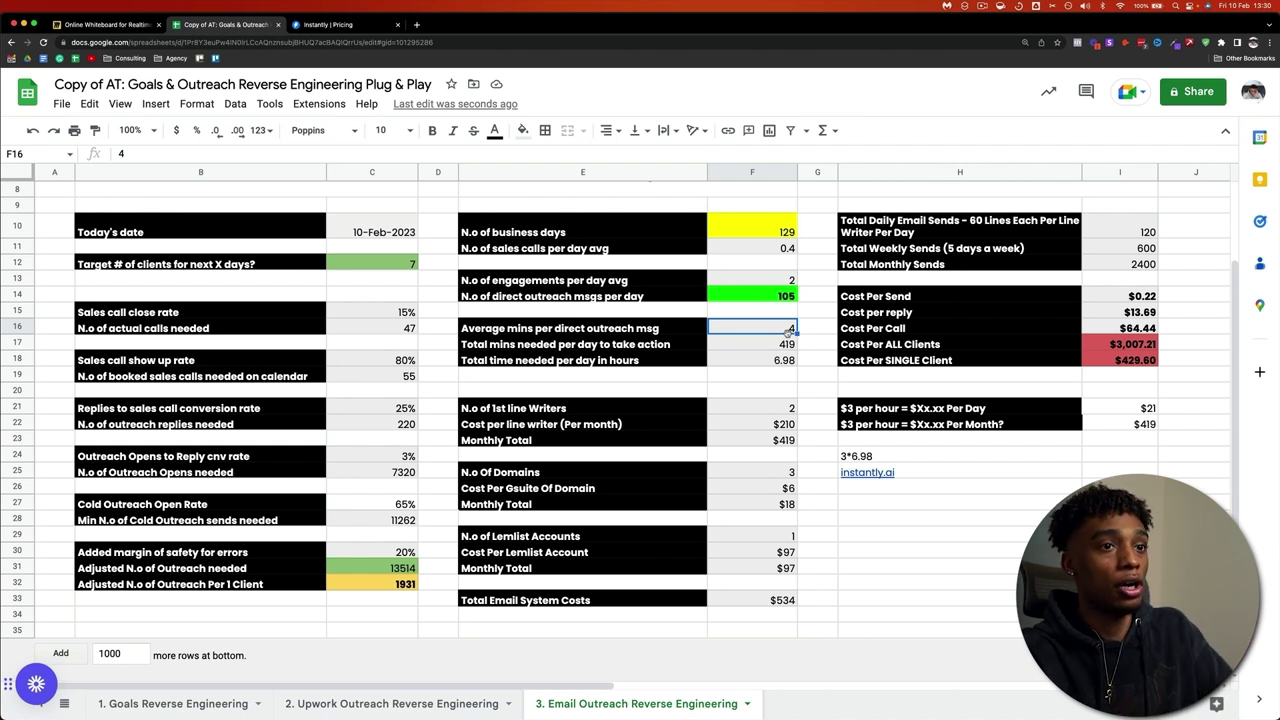
Inspect the formula behind the Adjusted N.o of Outreach needed
left_click(940, 518)
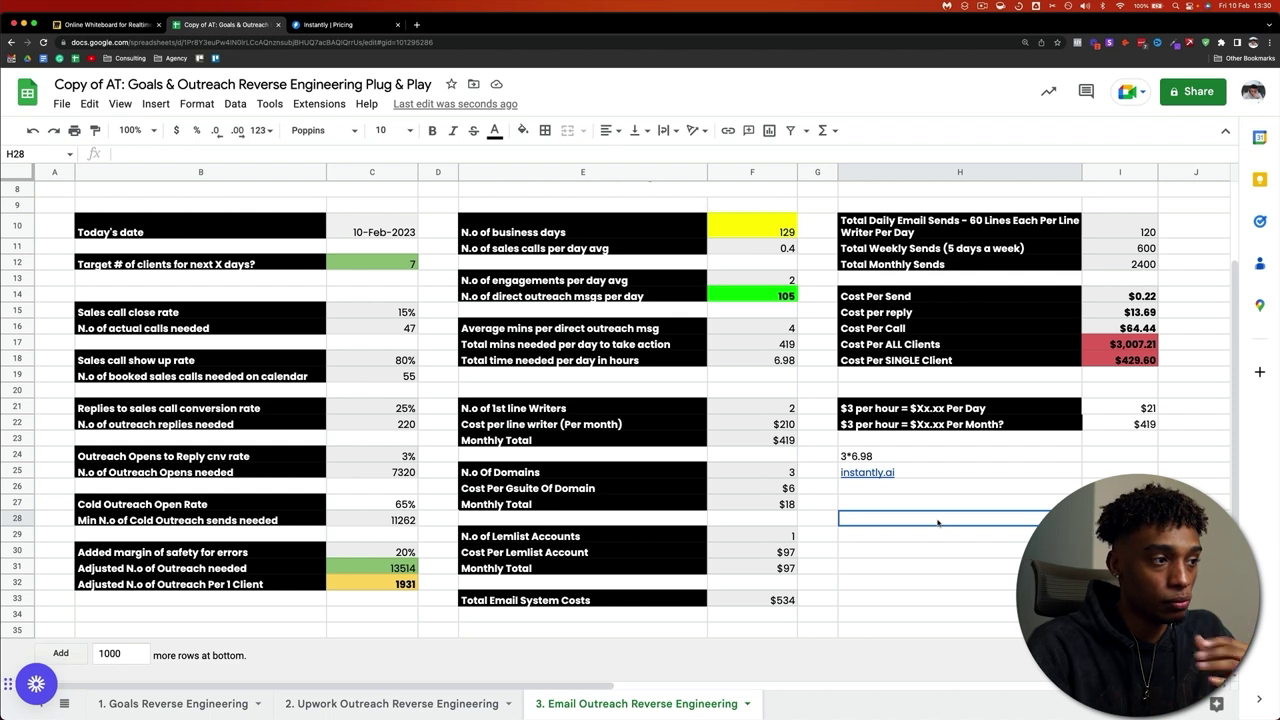
left_click(397, 568)
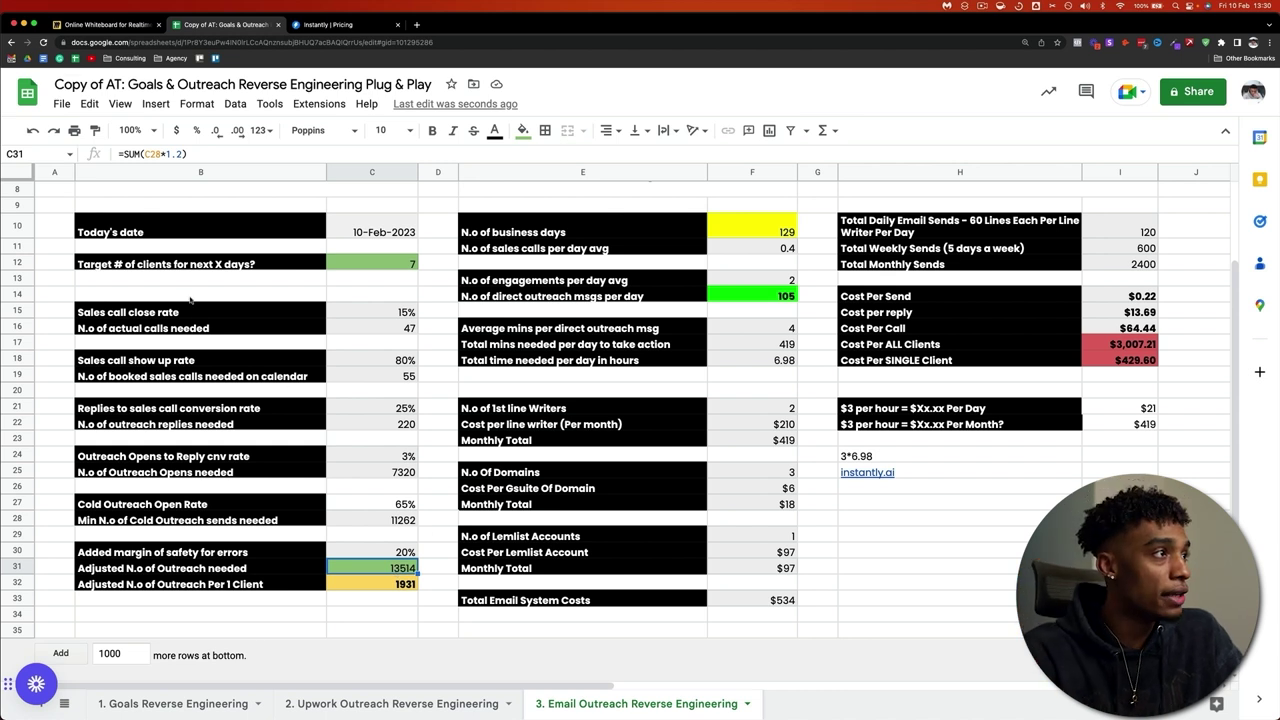
Switch to the Miro whiteboard, enclose the sixth point on unrealistic expectation and draw an arrow from it to a handwritten 100
left_click(107, 24)
scroll(448, 380, "down", 5)
scroll(448, 380, "down", 10)
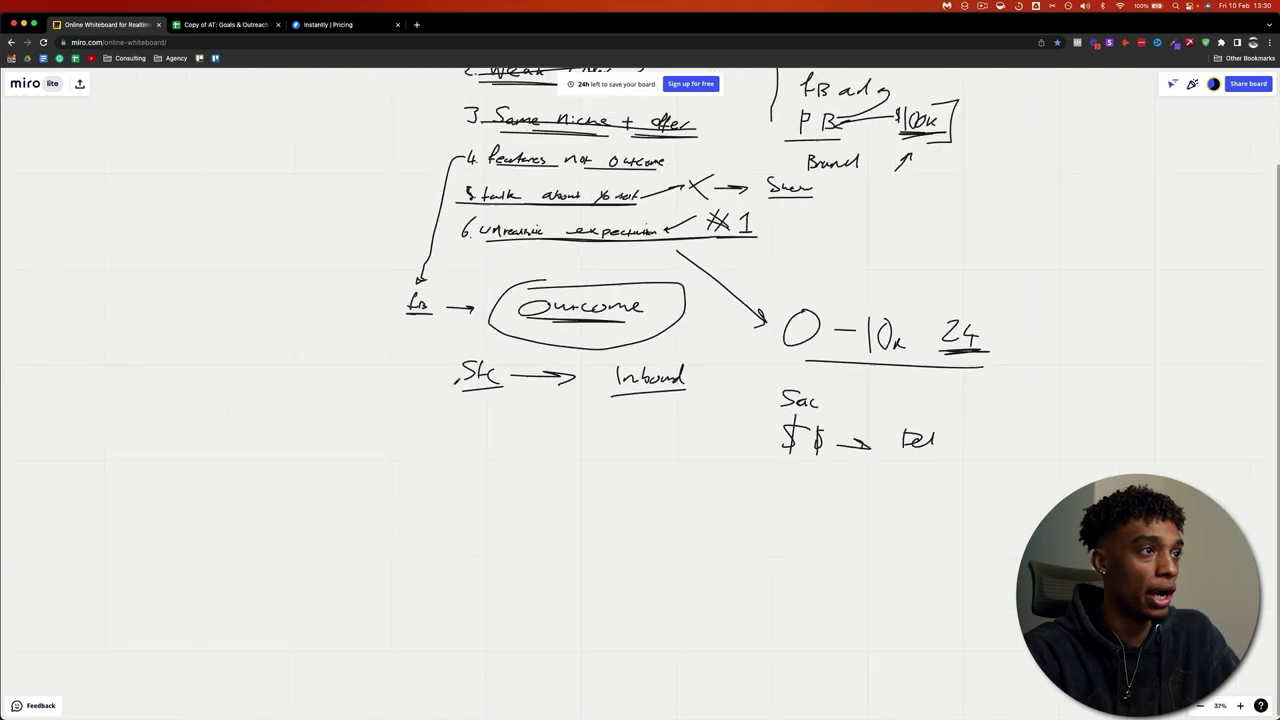
scroll(651, 393, "down", 2)
mouse_move(488, 258)
left_mouse_down()
mouse_move(790, 254)
mouse_move(728, 228)
left_mouse_up()
scroll(728, 228, "left", 1)
mouse_move(804, 252)
left_mouse_down()
mouse_move(975, 262)
mouse_move(1008, 242)
left_mouse_up()
scroll(971, 259, "right", 4)
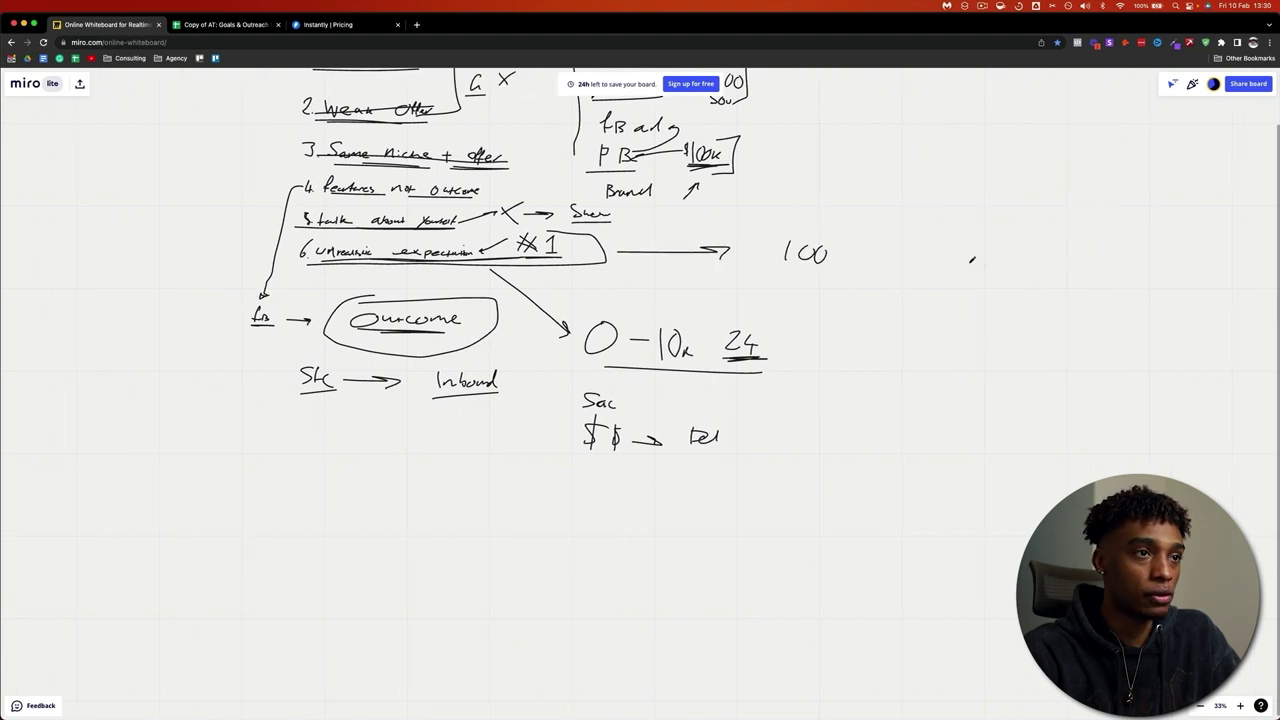
Draw an arrow from the 100 to a handwritten 1 and cross the pair out with two diagonal strokes
scroll(971, 259, "right", 1)
left_click_drag(806, 258, 848, 258)
left_click_drag(838, 252, 838, 264)
left_click_drag(918, 242, 926, 265)
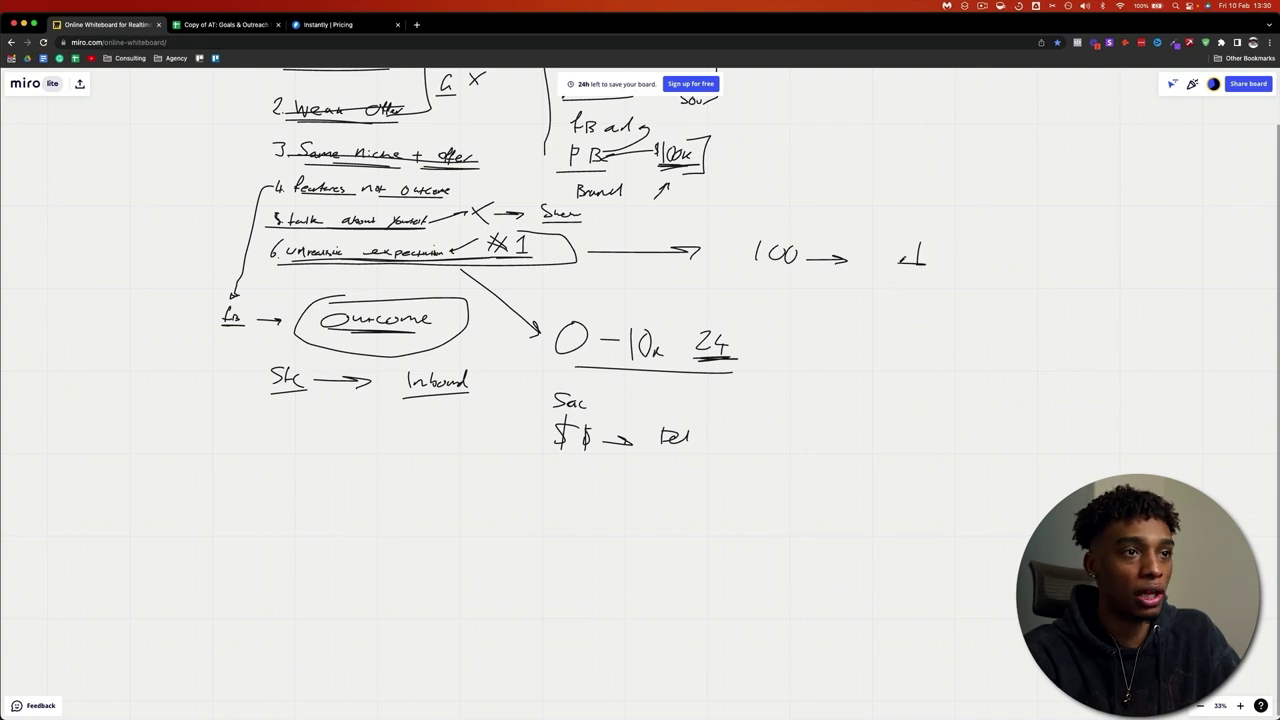
left_click_drag(969, 229, 821, 285)
left_click_drag(782, 228, 880, 288)
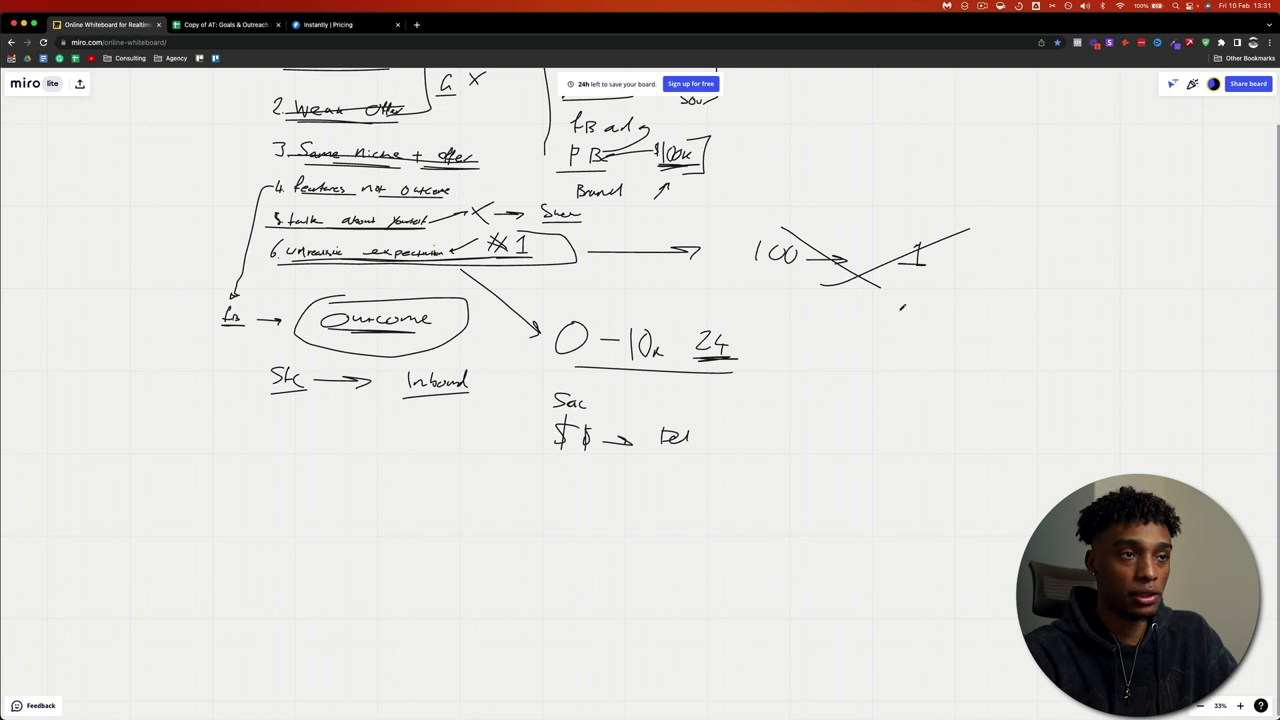
Handwrite a large 2000 in the empty area below the notes and underline it twice
scroll(886, 314, "down", 5)
mouse_move(248, 425)
left_mouse_down()
mouse_move(262, 486)
mouse_move(345, 440)
mouse_move(405, 465)
left_mouse_up()
left_click_drag(445, 457, 458, 470)
left_click_drag(466, 485, 478, 455)
left_click_drag(308, 493, 498, 488)
left_click_drag(324, 500, 484, 502)
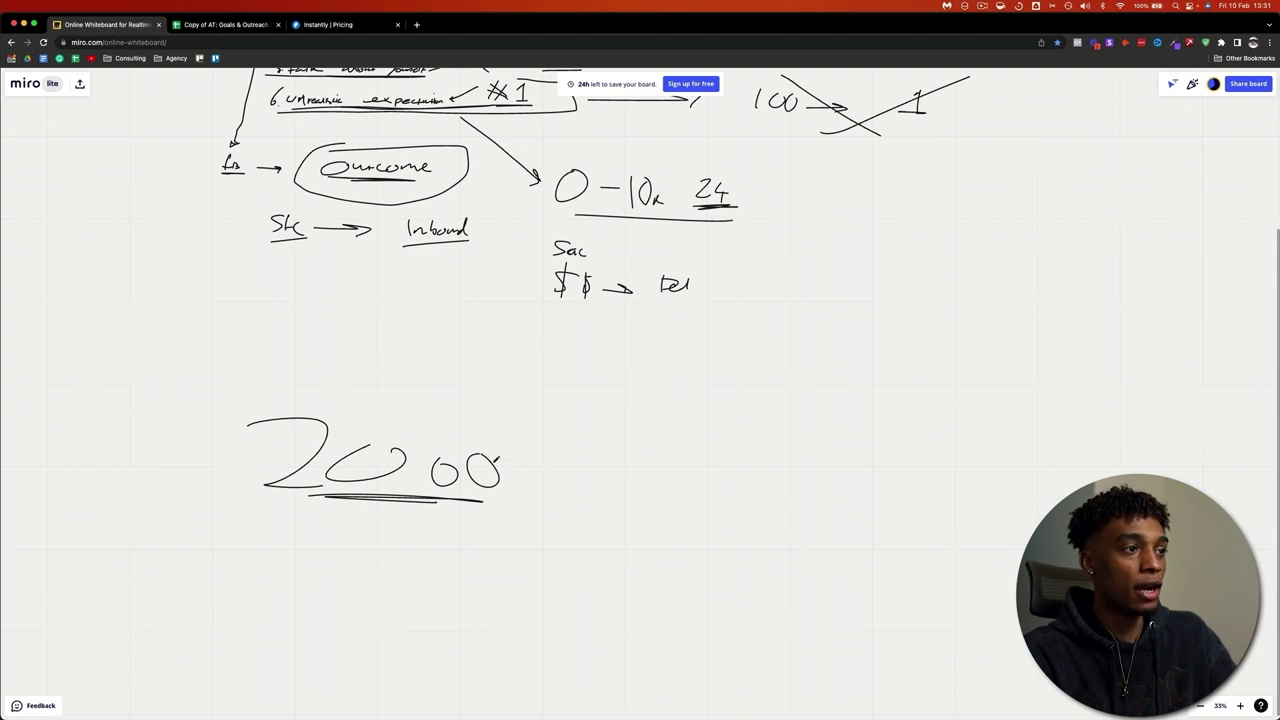
Draw an arrow pointing to the 2000, add a crossed-out 9-5 beside it and bracket the number's end
mouse_move(586, 390)
left_mouse_down()
mouse_move(452, 445)
mouse_move(485, 441)
left_mouse_up()
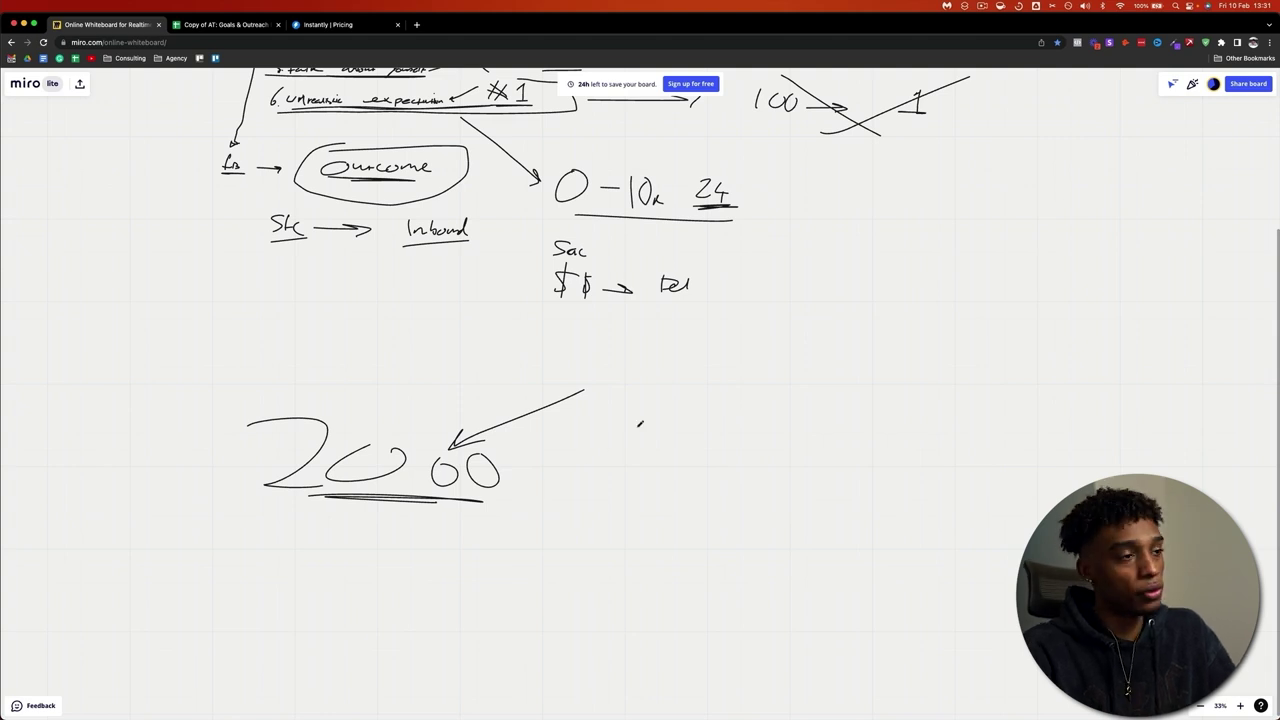
left_click_drag(632, 369, 634, 416)
left_click_drag(651, 390, 666, 391)
mouse_move(682, 380)
left_mouse_down()
mouse_move(686, 410)
mouse_move(711, 381)
mouse_move(648, 415)
left_mouse_up()
left_click_drag(626, 365, 752, 437)
mouse_move(516, 433)
left_mouse_down()
mouse_move(571, 512)
mouse_move(497, 505)
left_mouse_up()
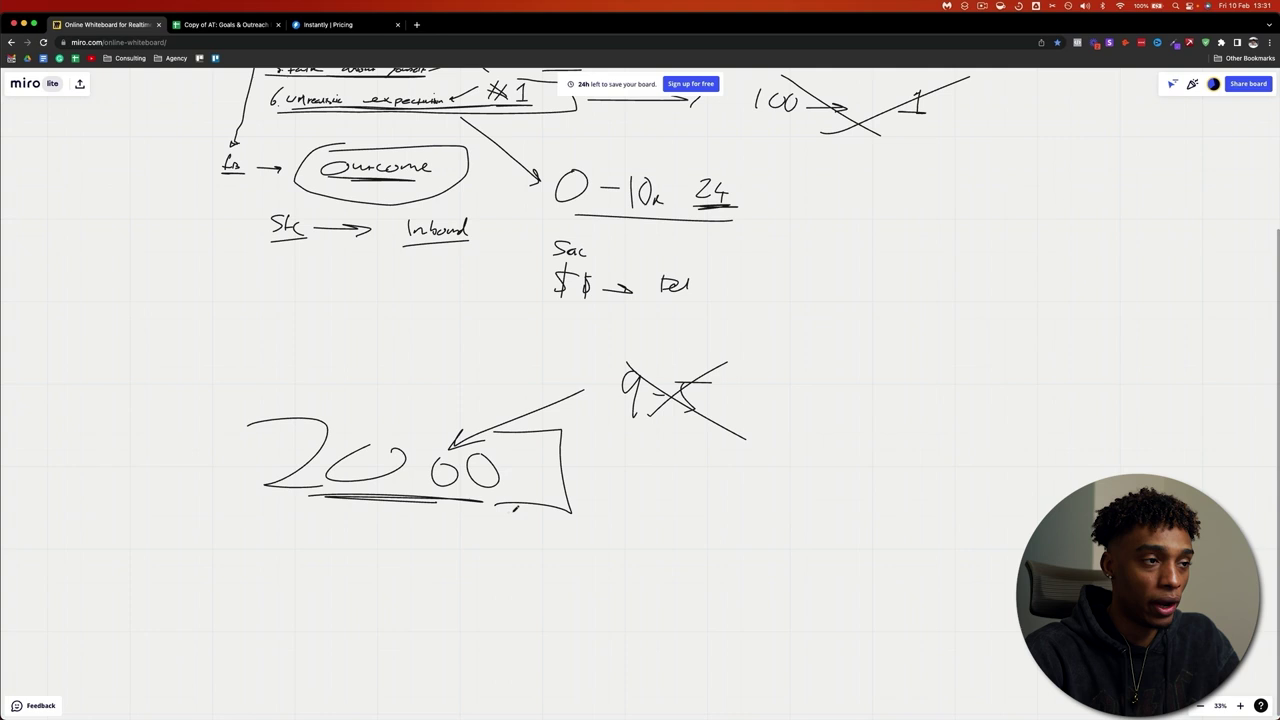
Handwrite 9-5 below the bracketed 2000 with dollar signs beside it
left_click_drag(463, 546, 456, 582)
left_click_drag(466, 568, 510, 578)
mouse_move(640, 540)
left_mouse_down()
mouse_move(620, 574)
mouse_move(680, 566)
left_mouse_up()
mouse_move(698, 532)
left_mouse_down()
mouse_move(696, 590)
mouse_move(672, 584)
left_mouse_up()
left_click_drag(638, 538, 638, 584)
Switch back to the outreach spreadsheet and check the Total Email System Costs formula
left_click(228, 24)
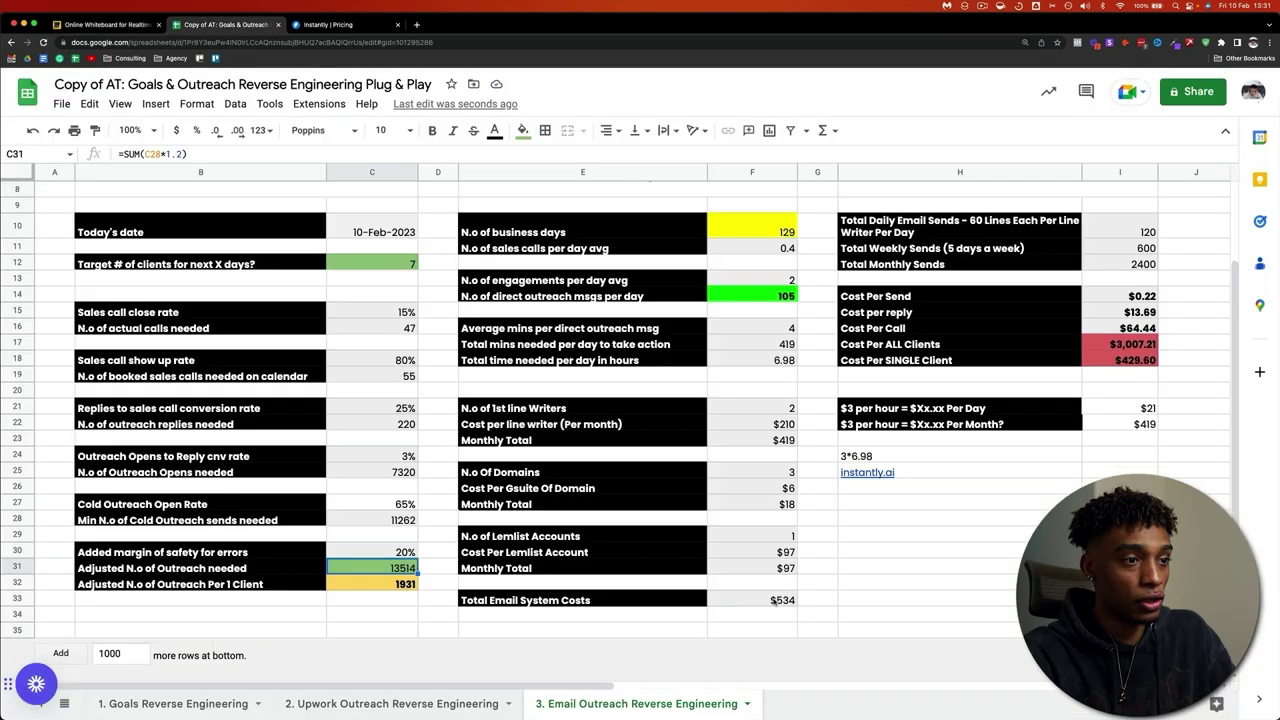
left_click(780, 603)
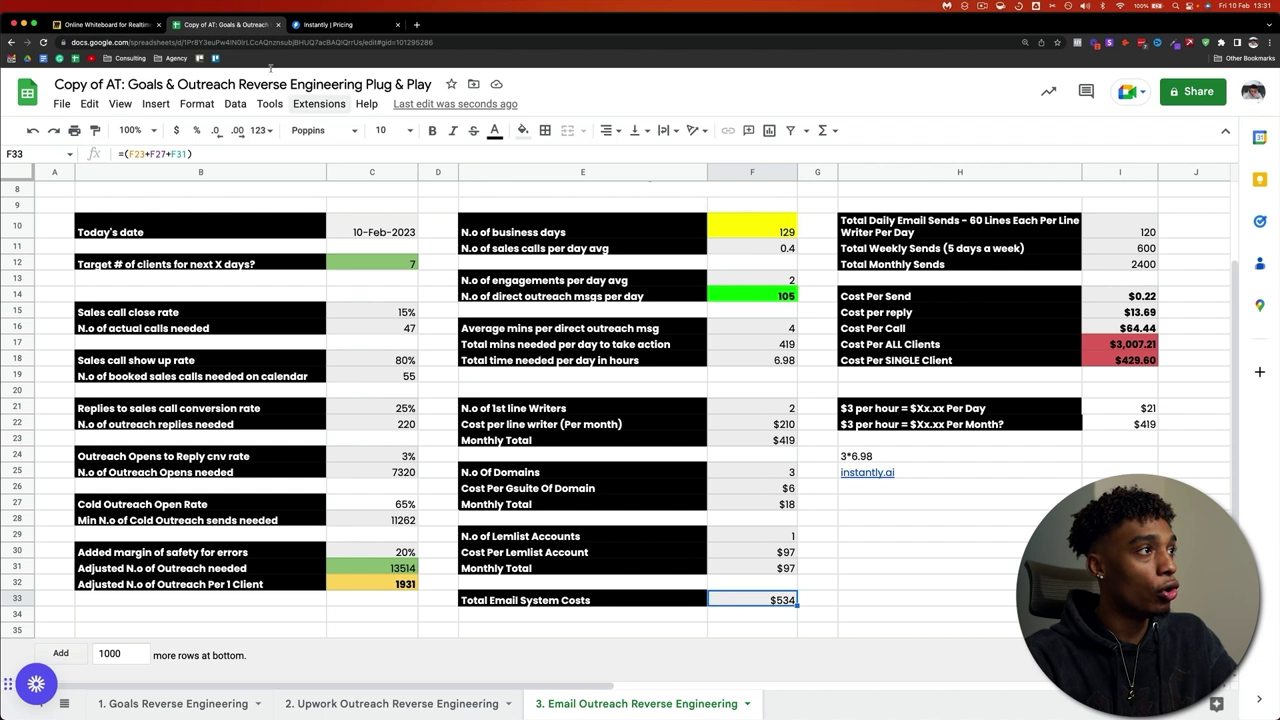
On the Miro whiteboard, handwrite AT with the T boxed and draw an arrow from it to an underlined H.S
left_click(105, 24)
scroll(724, 485, "down", 5)
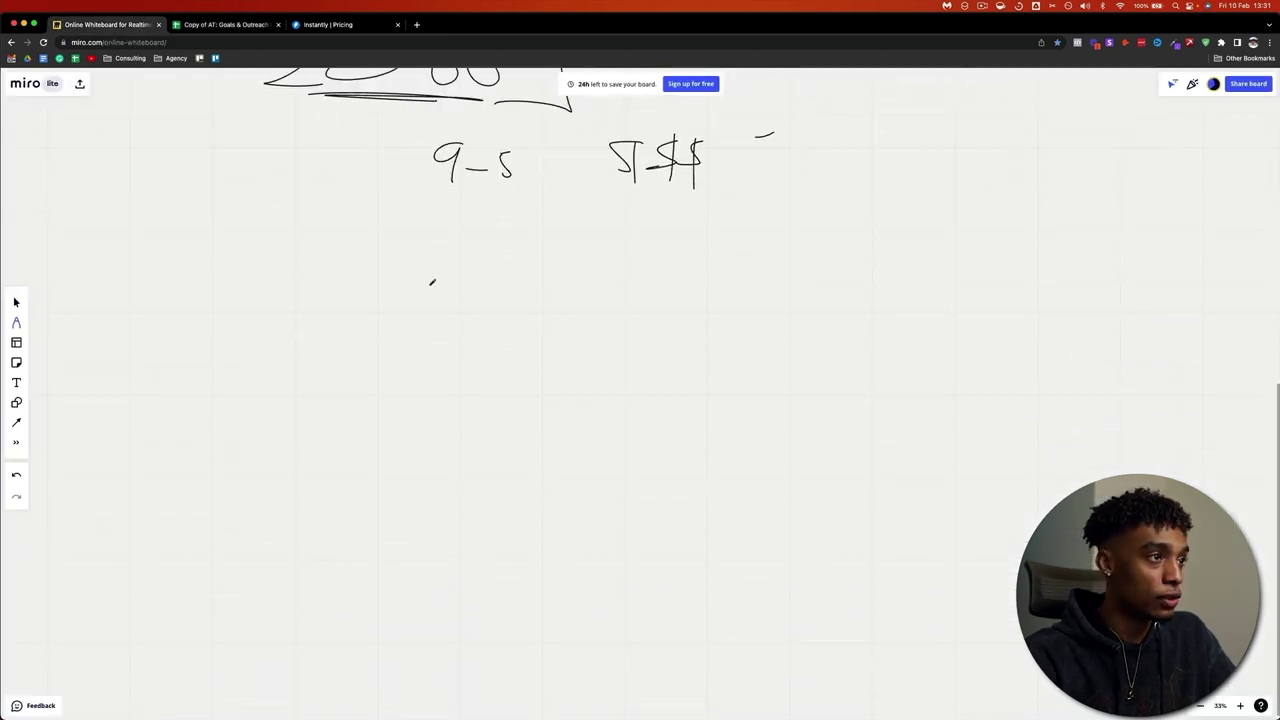
mouse_move(188, 449)
left_mouse_down()
mouse_move(271, 455)
mouse_move(226, 433)
left_mouse_up()
mouse_move(321, 357)
left_mouse_down()
mouse_move(410, 350)
mouse_move(393, 435)
left_mouse_up()
mouse_move(356, 313)
left_mouse_down()
mouse_move(517, 363)
mouse_move(352, 456)
left_mouse_up()
left_click_drag(562, 397, 657, 400)
mouse_move(612, 380)
left_mouse_down()
mouse_move(643, 417)
mouse_move(627, 434)
left_mouse_up()
mouse_move(763, 344)
left_mouse_down()
mouse_move(758, 427)
mouse_move(792, 392)
left_mouse_up()
left_click_drag(820, 344, 821, 438)
left_click(853, 430)
mouse_move(970, 340)
left_mouse_down()
mouse_move(982, 395)
mouse_move(940, 414)
left_mouse_up()
left_click_drag(764, 456, 992, 440)
Handwrite Upwork below the AT line and draw an arrow from it to a handwritten 600 figure
scroll(601, 437, "down", 5)
mouse_move(215, 349)
left_mouse_down()
mouse_move(262, 380)
mouse_move(271, 418)
left_mouse_up()
mouse_move(268, 378)
left_mouse_down()
mouse_move(286, 368)
mouse_move(345, 384)
left_mouse_up()
mouse_move(360, 372)
left_mouse_down()
mouse_move(398, 390)
mouse_move(510, 382)
left_mouse_up()
left_click_drag(449, 372, 518, 404)
mouse_move(676, 349)
left_mouse_down()
mouse_move(634, 372)
mouse_move(662, 386)
left_mouse_up()
left_click_drag(667, 402, 740, 400)
left_click_drag(768, 368, 751, 412)
left_click_drag(768, 392, 778, 414)
left_click_drag(772, 387, 806, 380)
Draw a downward arrow from the 600 figure and write a 3 and an underlined 1800 below it
left_click_drag(686, 444, 682, 494)
mouse_move(662, 464)
left_mouse_down()
mouse_move(672, 494)
mouse_move(712, 483)
left_mouse_up()
mouse_move(645, 534)
left_mouse_down()
mouse_move(671, 531)
mouse_move(650, 570)
mouse_move(678, 626)
mouse_move(700, 602)
mouse_move(720, 606)
left_mouse_up()
left_click_drag(656, 645, 742, 632)
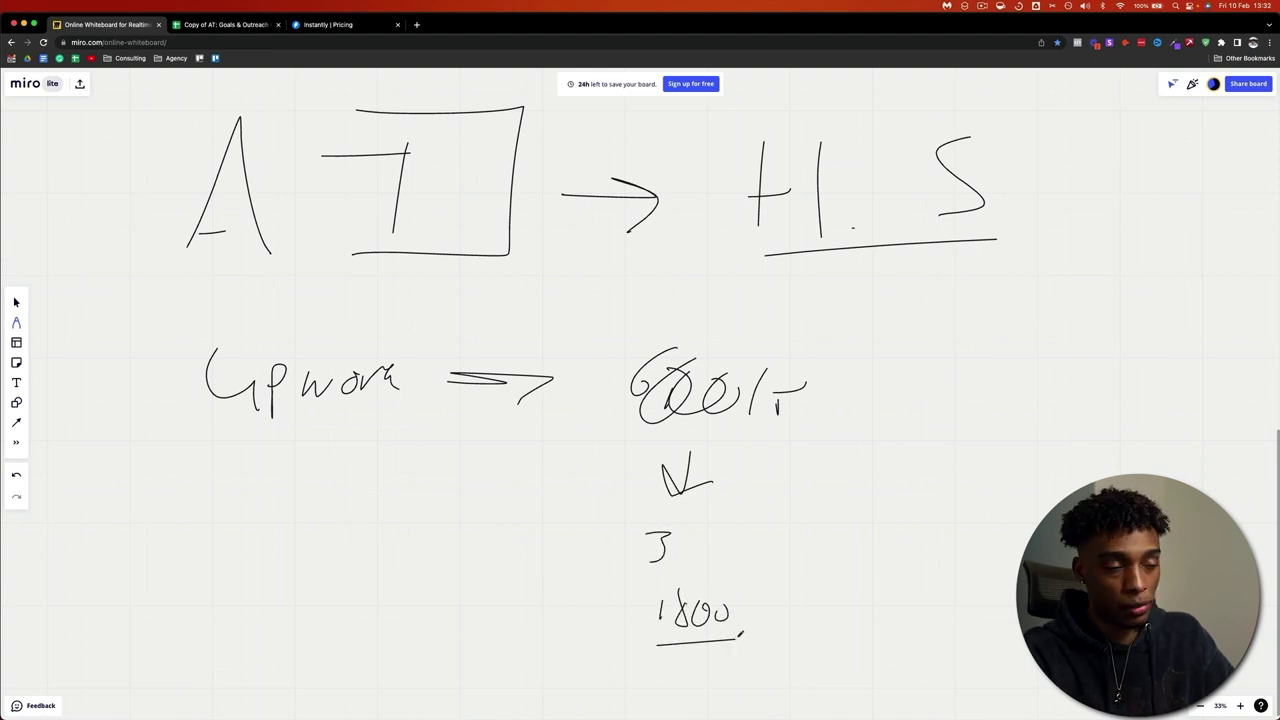
Draw a right-pointing arrow after the underlined 1800 and handwrite a dollar sign in front of the figure
scroll(742, 632, "down", 3)
scroll(696, 492, "down", 3)
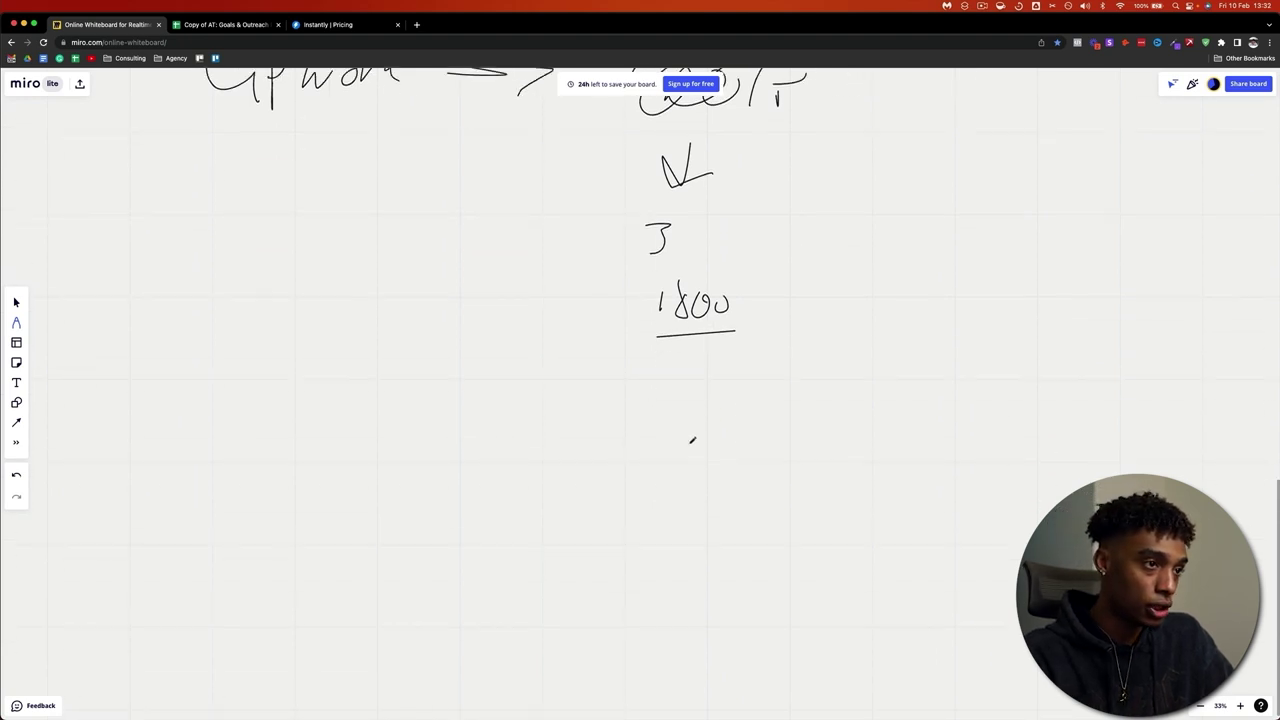
left_click_drag(770, 306, 872, 308)
mouse_move(832, 302)
left_mouse_down()
mouse_move(884, 312)
mouse_move(852, 330)
left_mouse_up()
mouse_move(658, 288)
left_mouse_down()
mouse_move(638, 300)
mouse_move(636, 326)
left_mouse_up()
left_click_drag(650, 284, 640, 332)
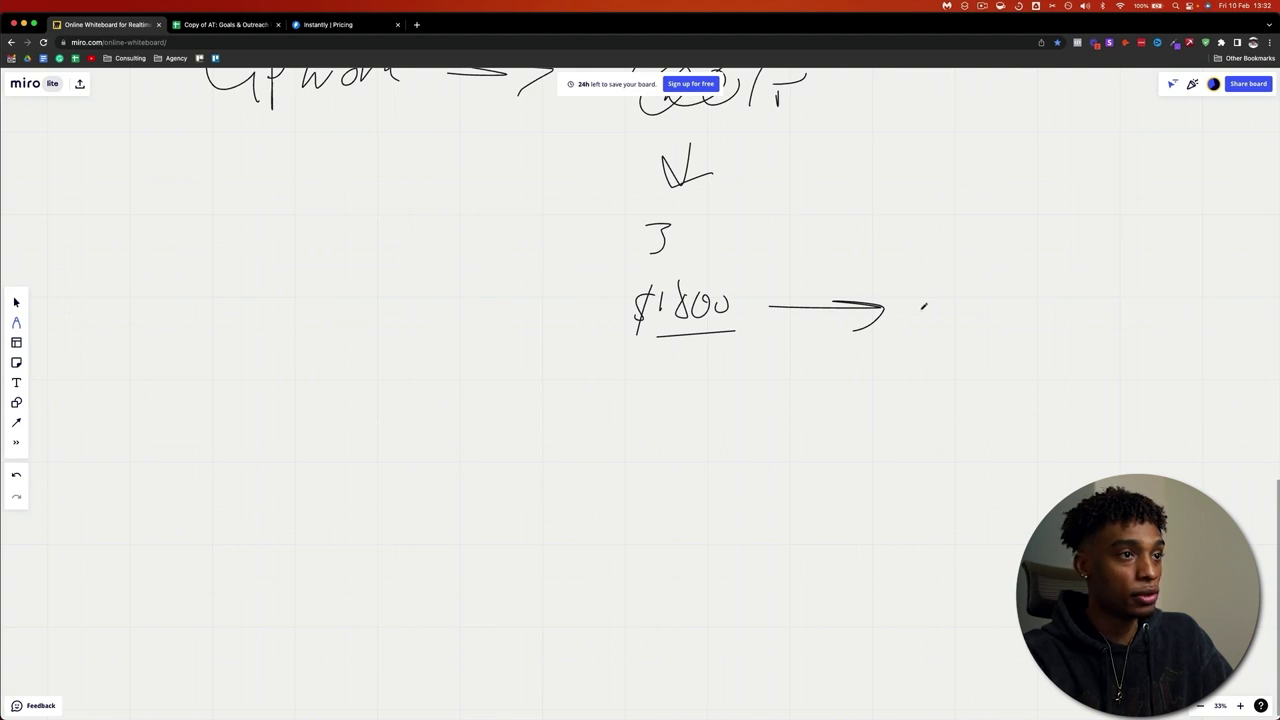
Look over the email outreach cost spreadsheet and the Instantly pricing page, and return to the Miro whiteboard
scroll(923, 307, "right", 3)
left_click(220, 24)
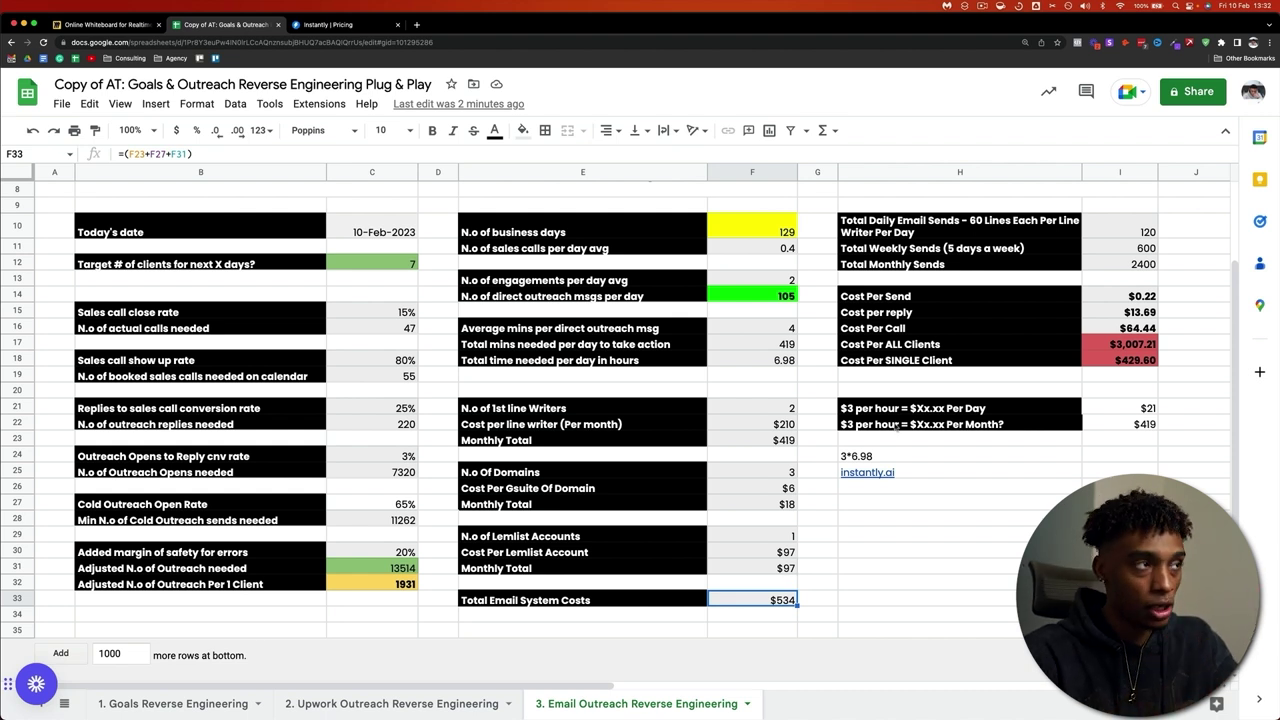
left_click(330, 24)
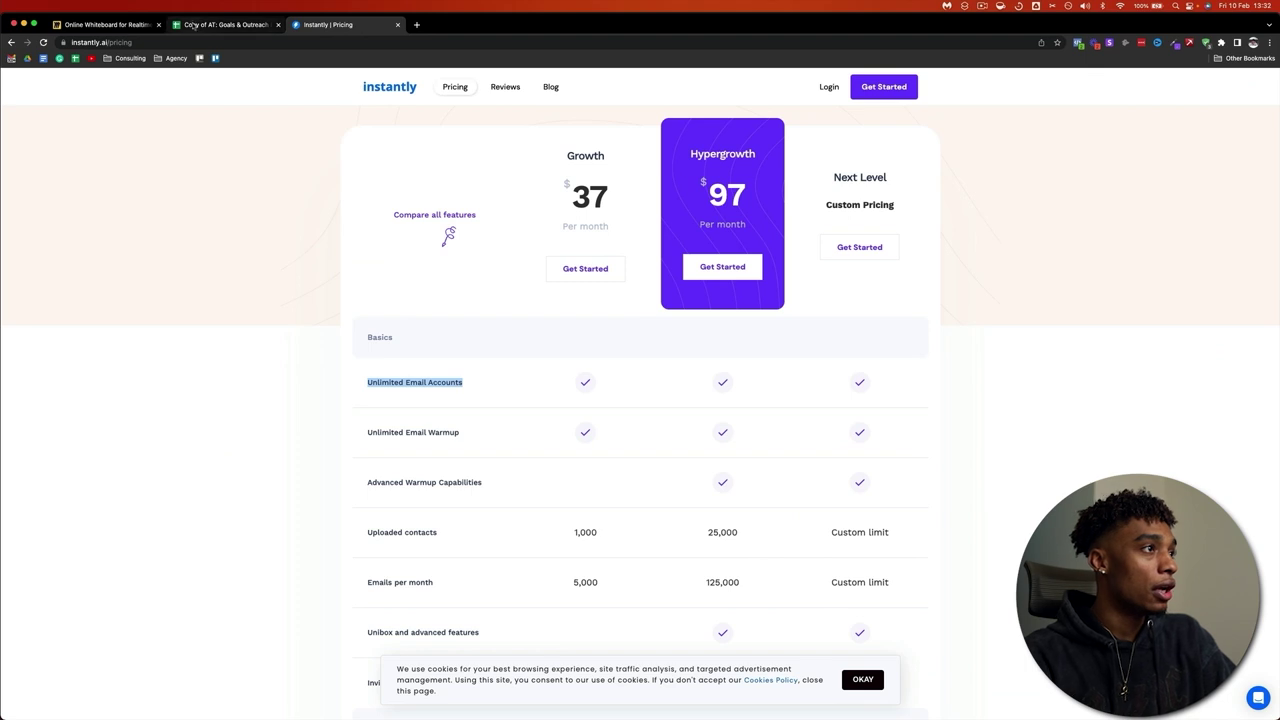
left_click(218, 24)
left_click(105, 24)
Review the handwritten numbered list of outreach mistakes at the start of the whiteboard
scroll(352, 233, "up", 15)
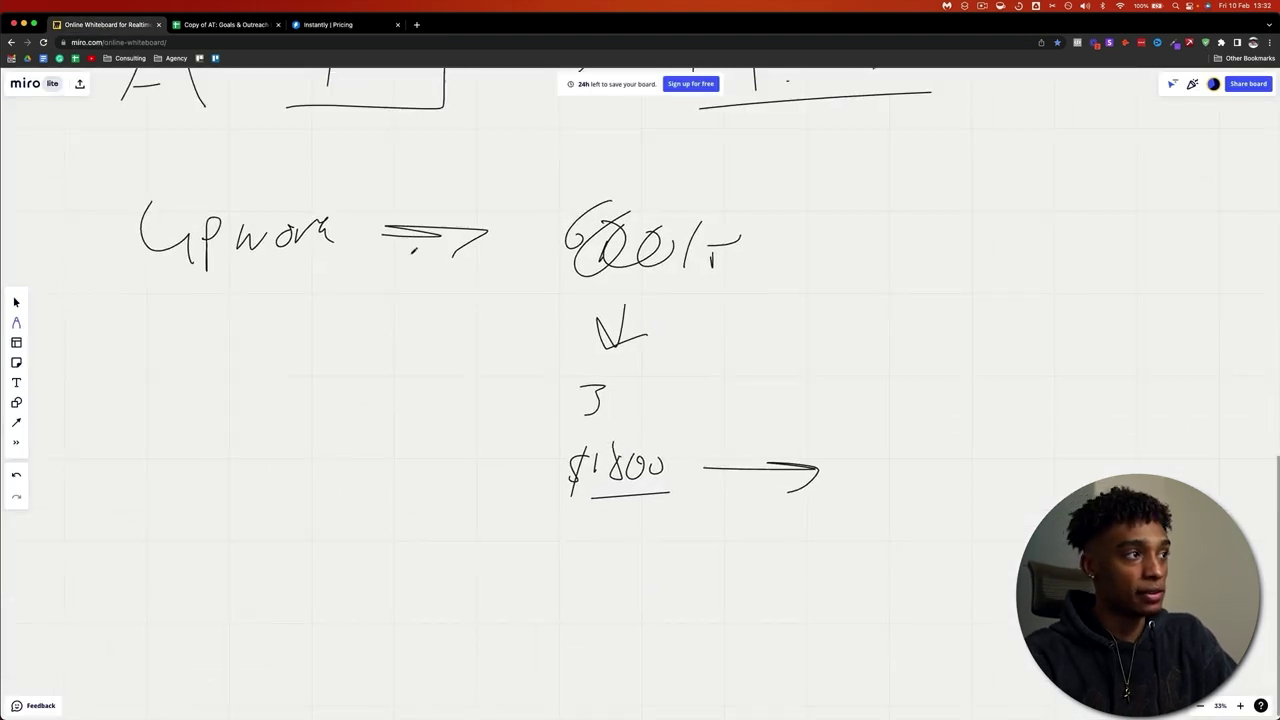
scroll(640, 390, "up", 5)
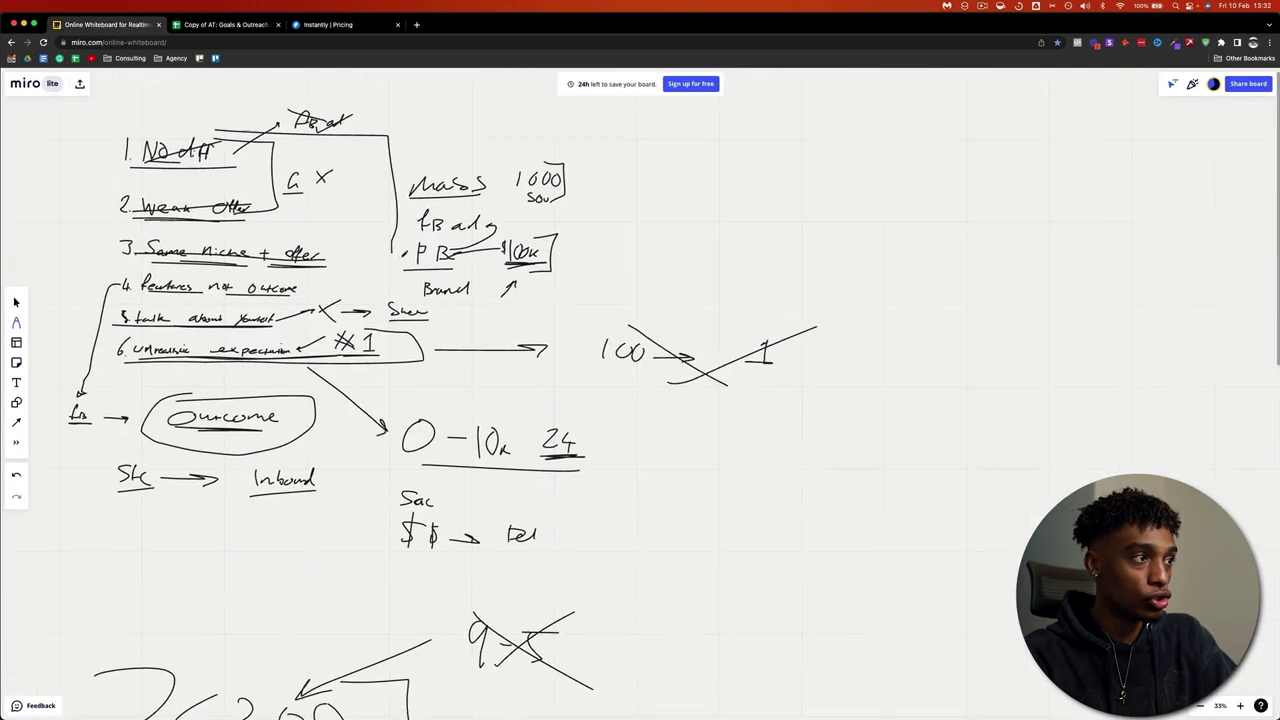
mouse_move(266, 366)
left_mouse_down()
mouse_move(380, 372)
mouse_move(278, 374)
left_mouse_up()
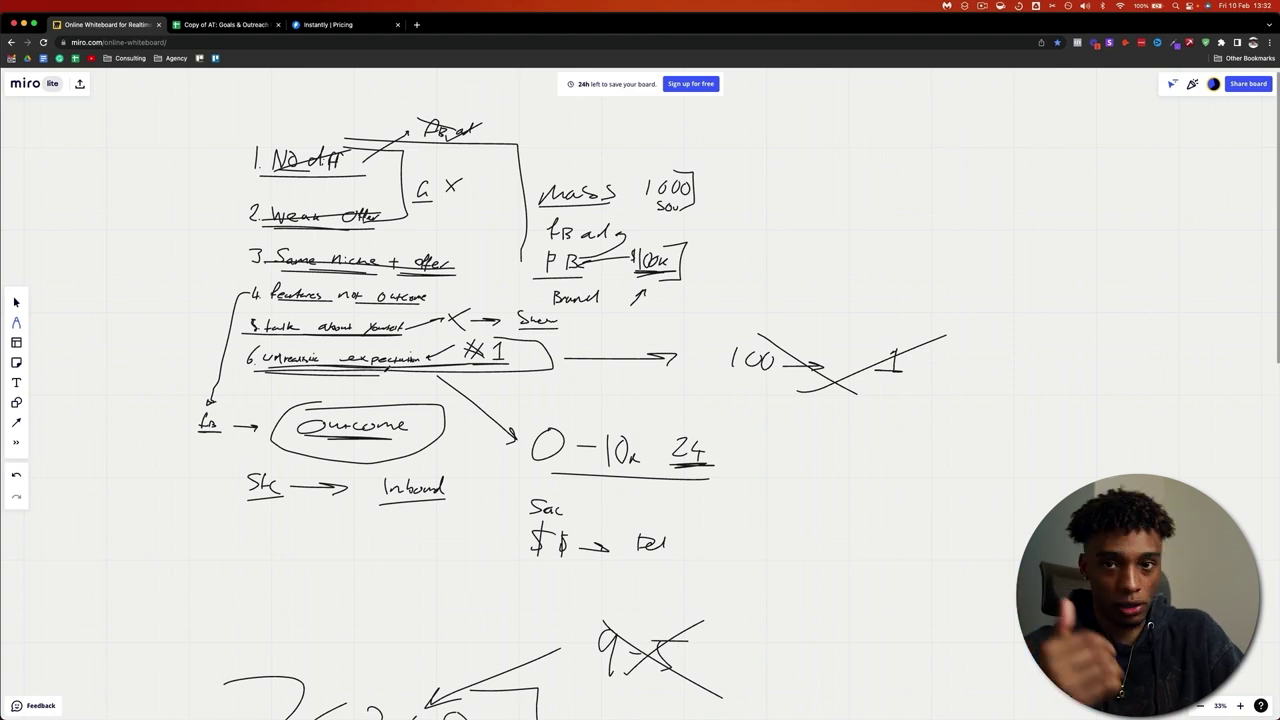
Handwrite Cheat Code = HS in the empty area below the Upwork notes and underline HS
scroll(640, 400, "down", 10)
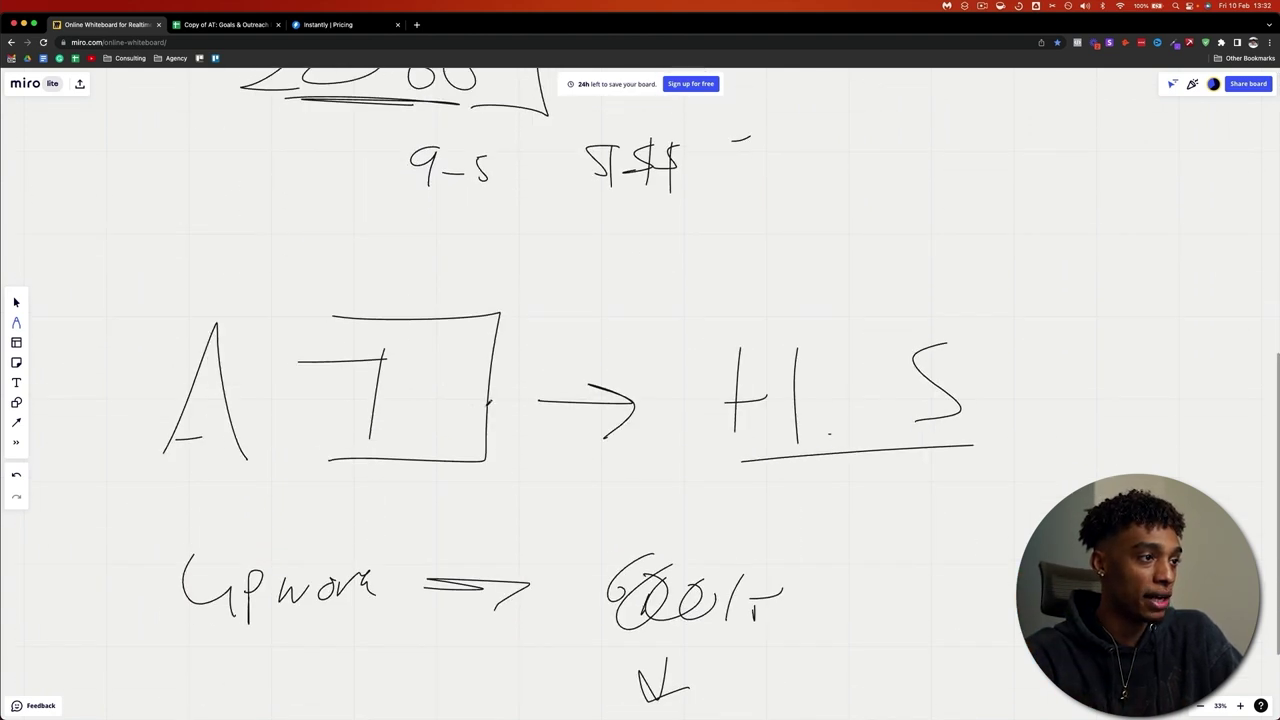
scroll(258, 403, "down", 12)
mouse_move(227, 211)
left_mouse_down()
mouse_move(230, 263)
mouse_move(384, 250)
left_mouse_up()
mouse_move(530, 219)
left_mouse_down()
mouse_move(532, 268)
mouse_move(620, 251)
mouse_move(738, 271)
left_mouse_up()
left_click_drag(830, 216, 828, 290)
mouse_move(826, 262)
left_mouse_down()
mouse_move(866, 260)
mouse_move(868, 284)
left_mouse_up()
mouse_move(930, 220)
left_mouse_down()
mouse_move(932, 250)
mouse_move(900, 270)
left_mouse_up()
left_click_drag(832, 300, 922, 292)
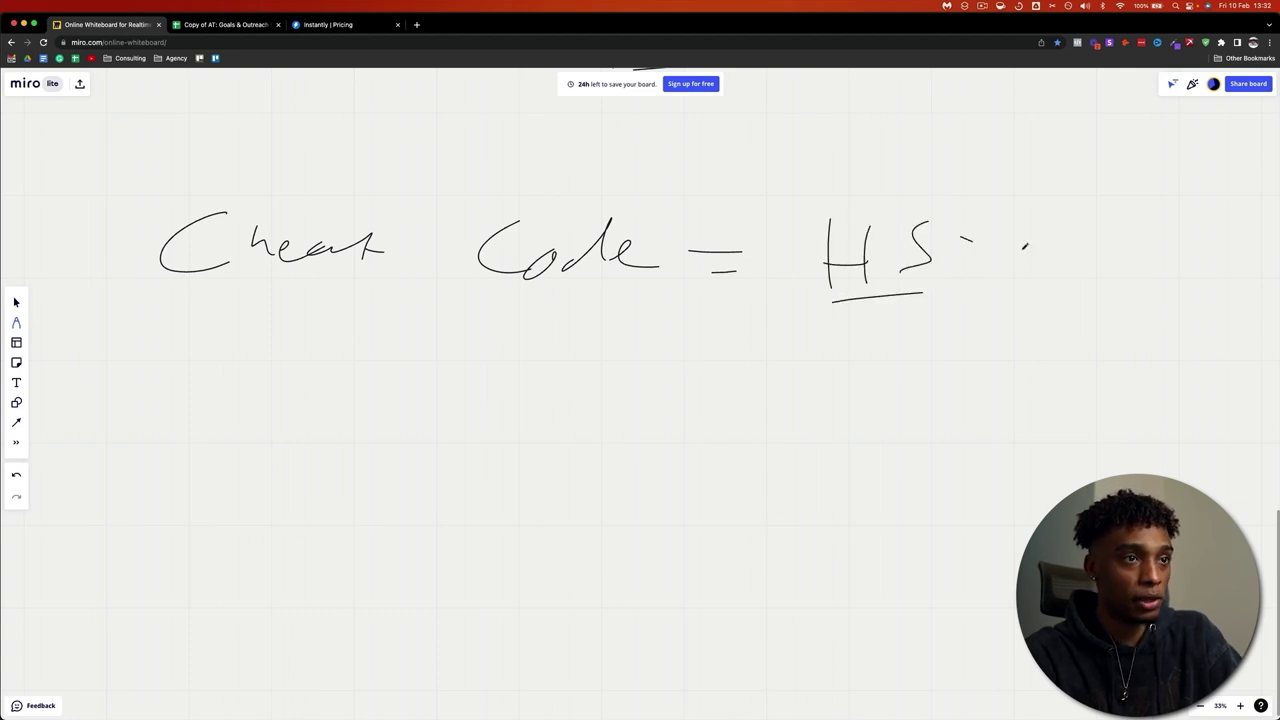